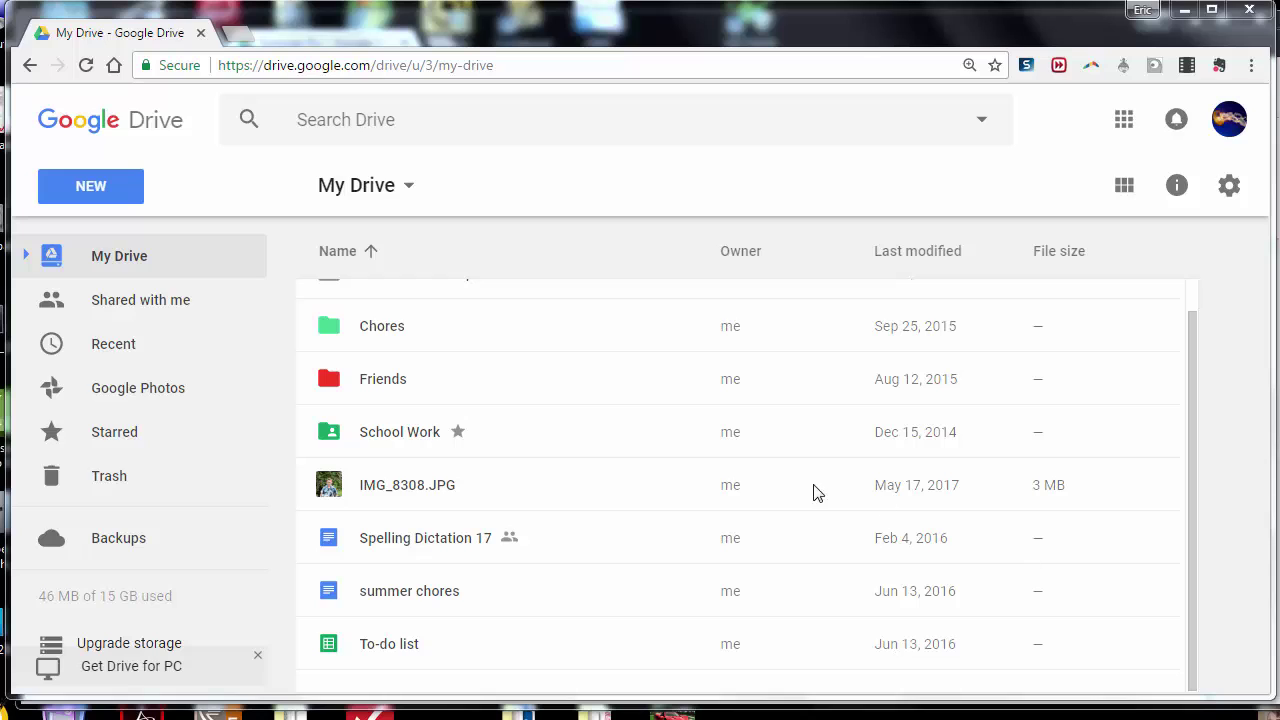
Create a new Google Drawings file from Google Drive's New > More menu
left_click(131, 196)
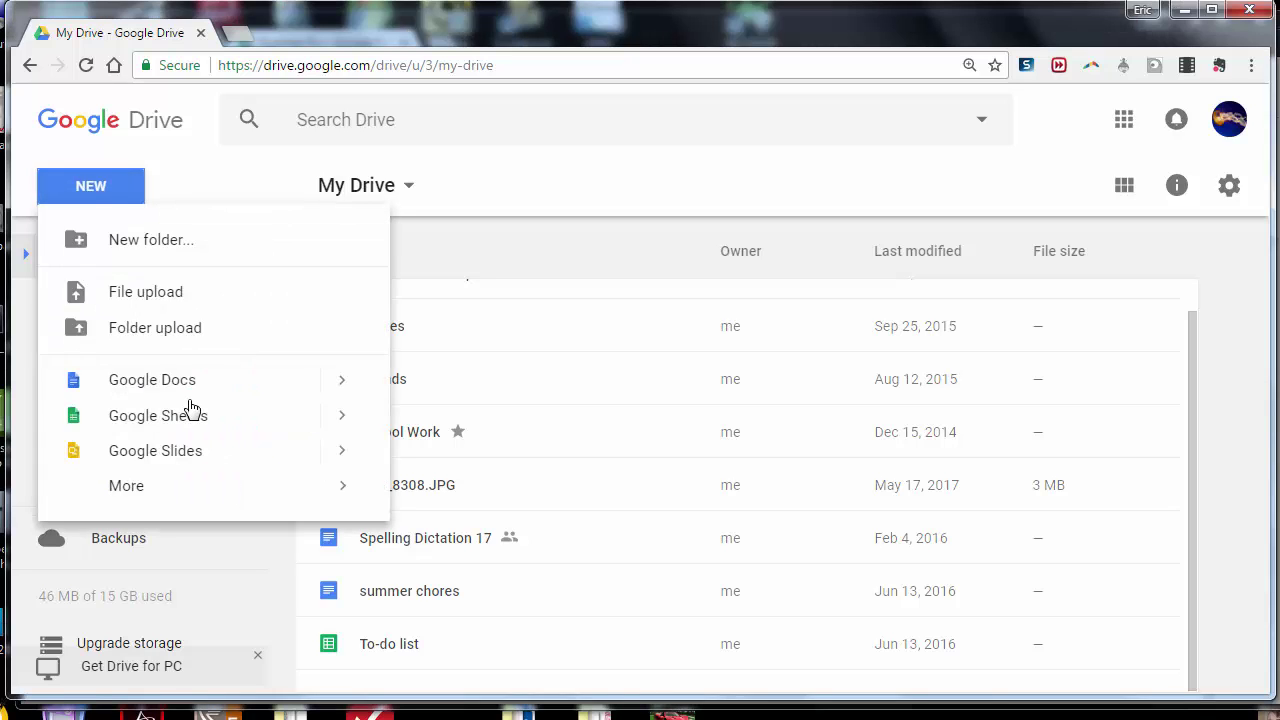
mouse_move(200, 490)
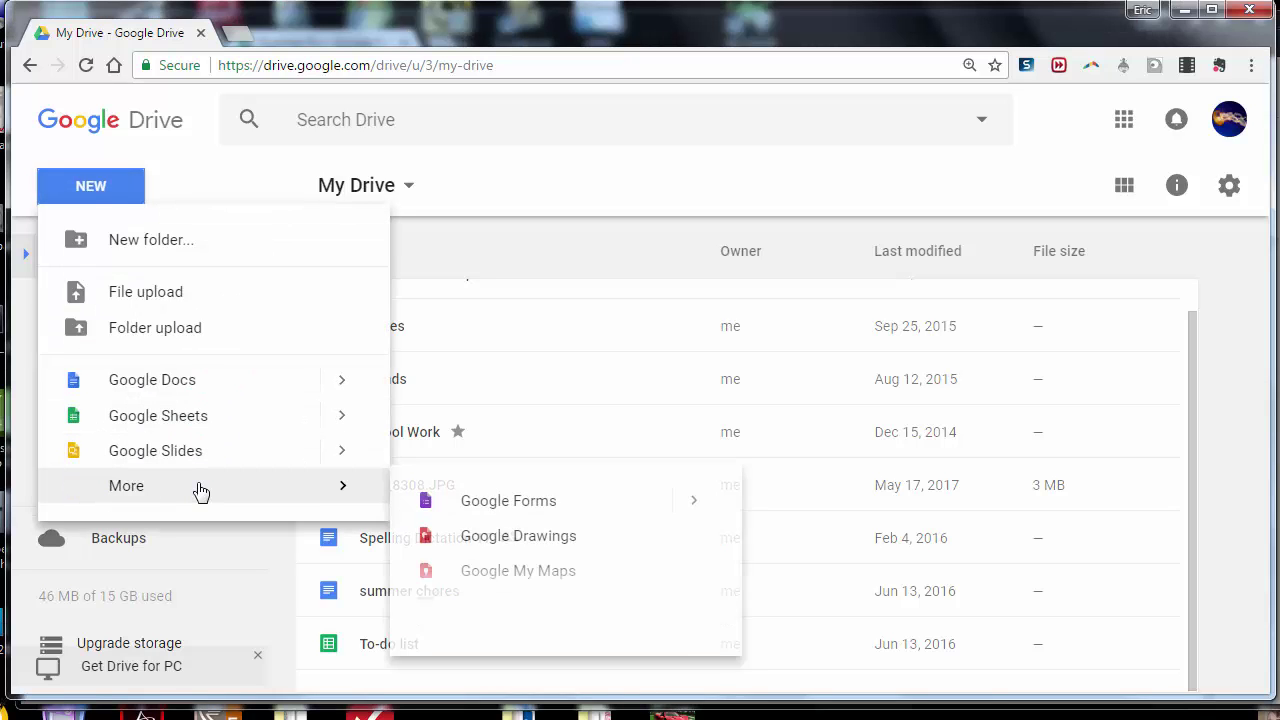
left_click(518, 541)
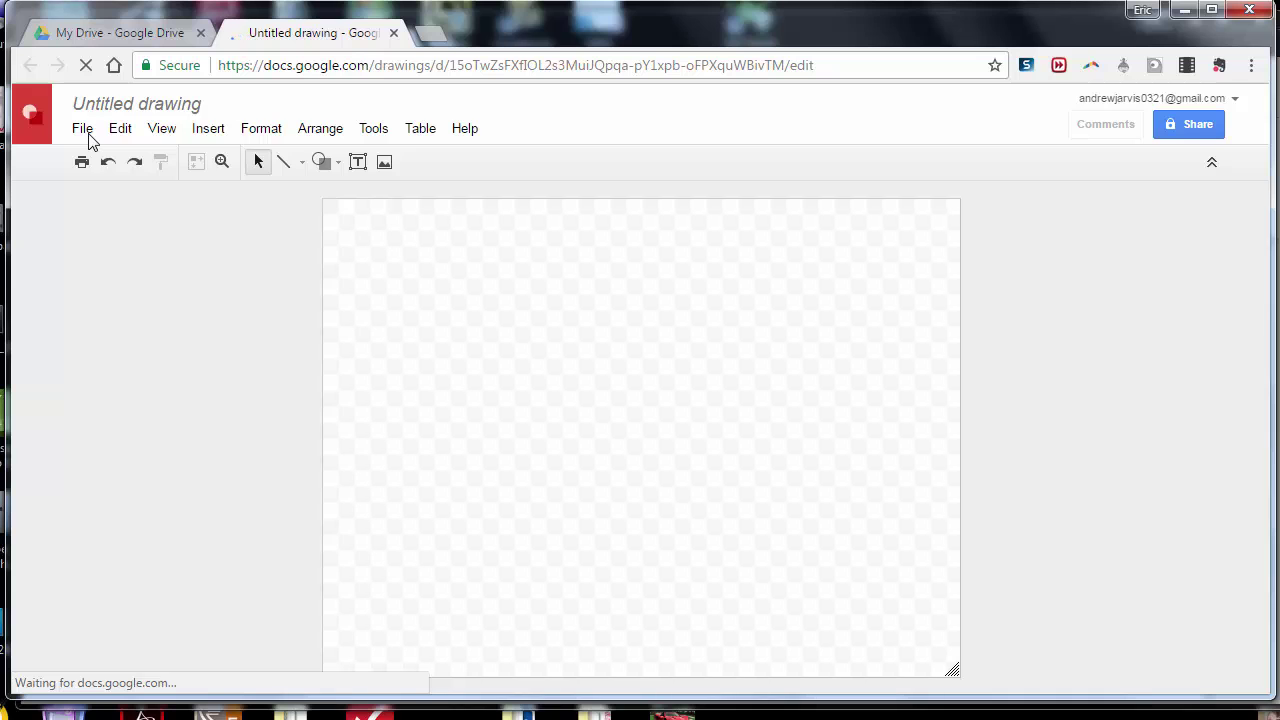
Set the page size to Widescreen 16:9 and start titling the drawing 'Practice Summer'
left_click(84, 130)
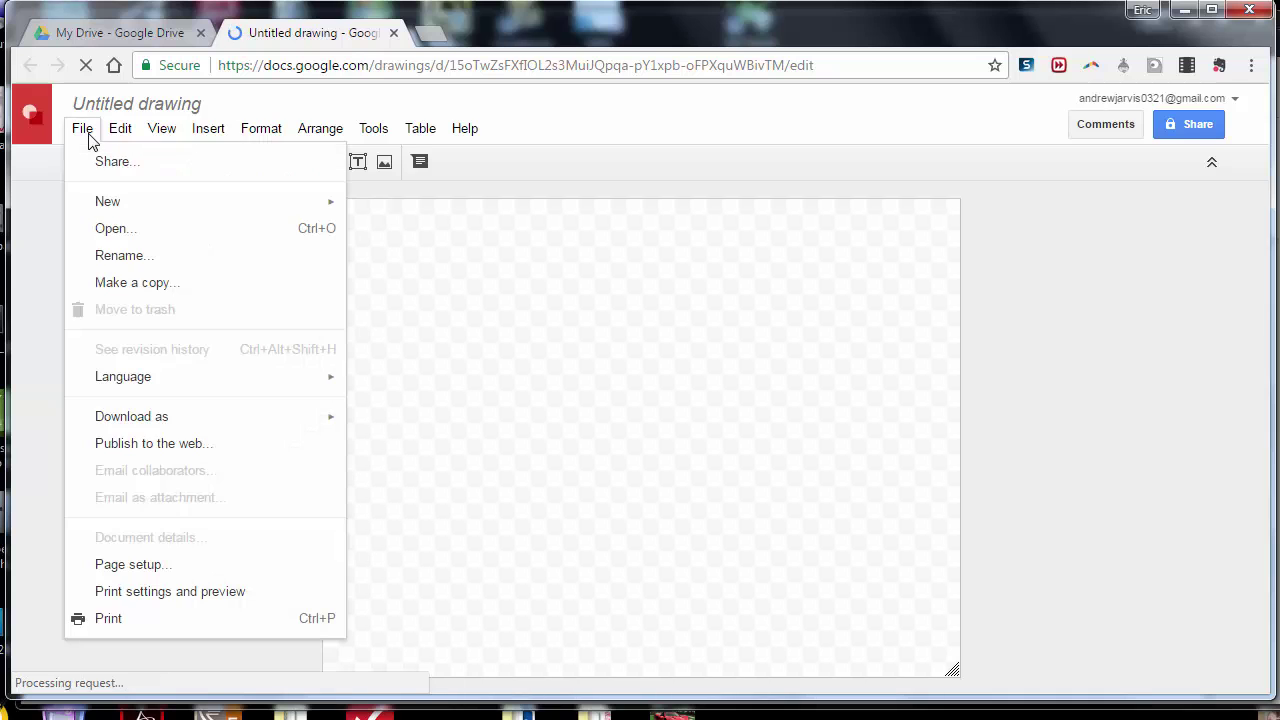
left_click(130, 565)
left_click(613, 388)
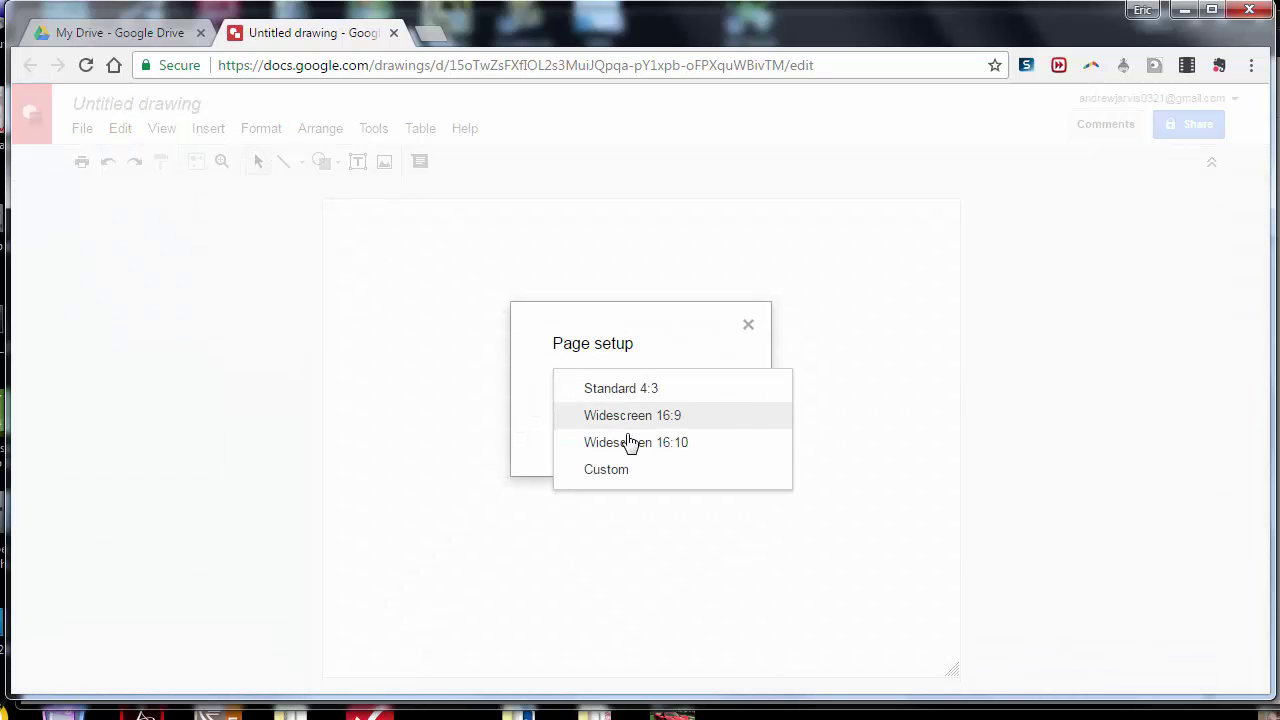
left_click(630, 427)
left_click(588, 431)
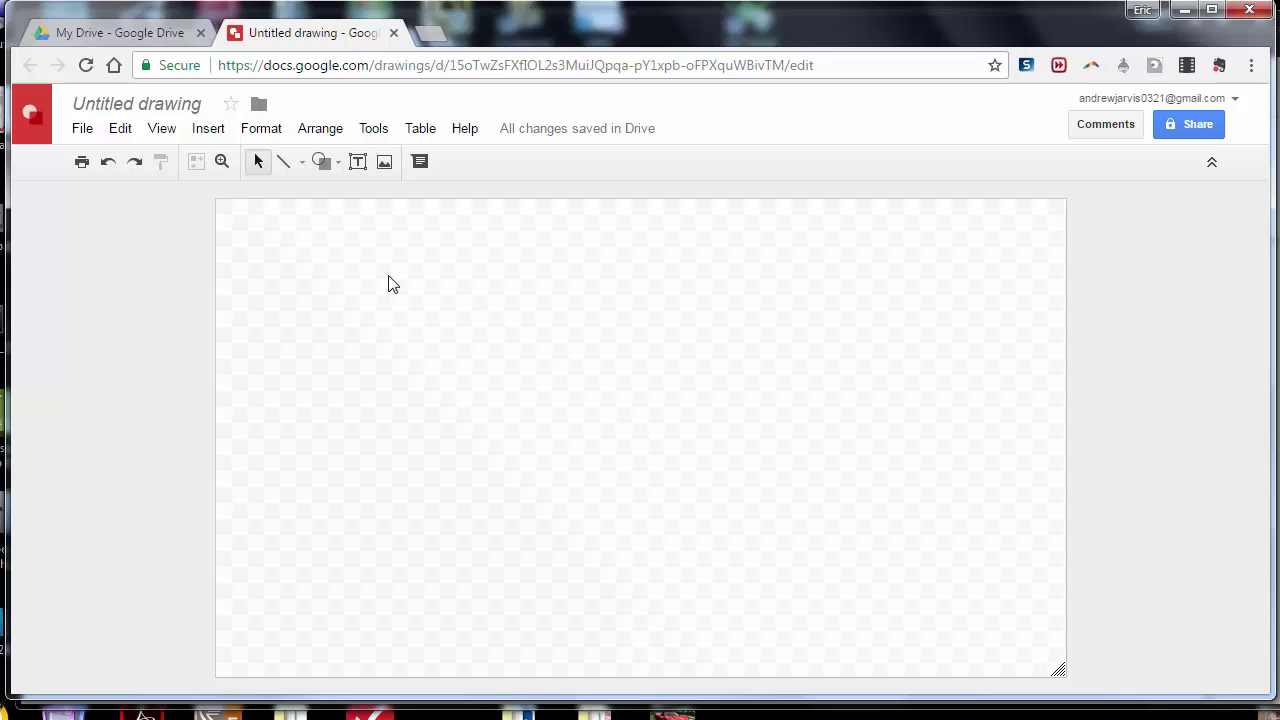
left_click(168, 110)
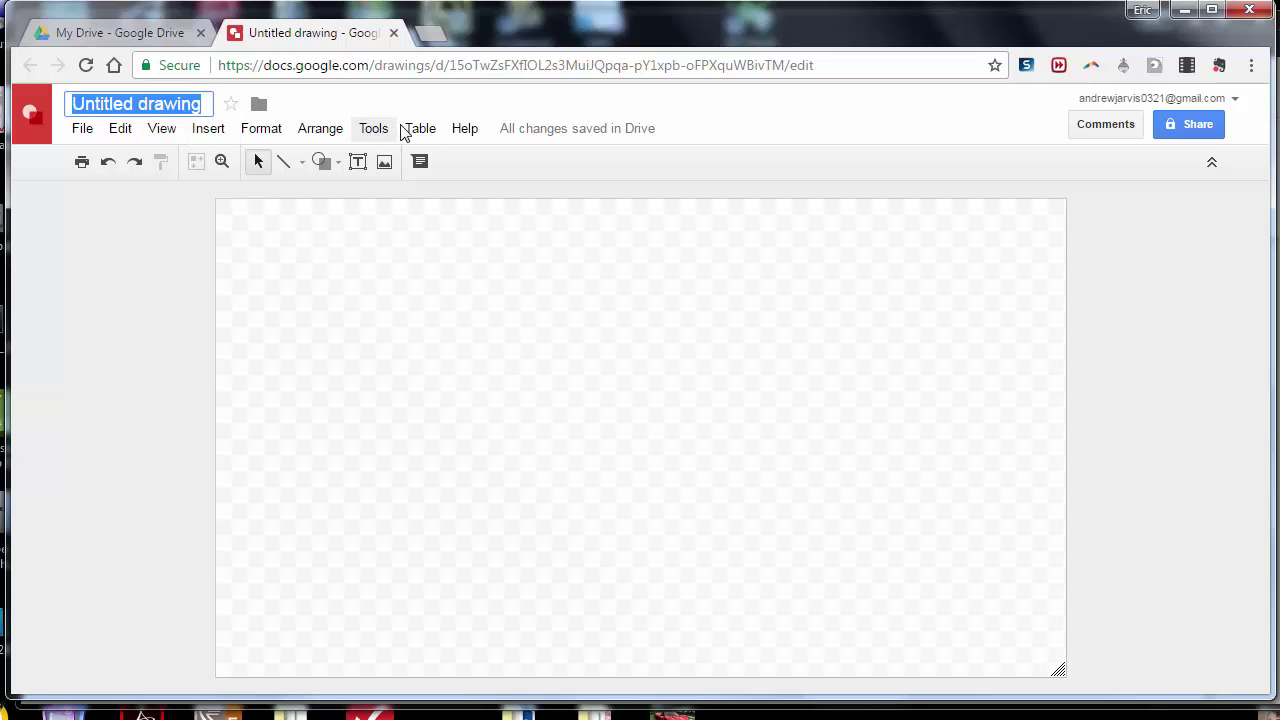
type("Pra")
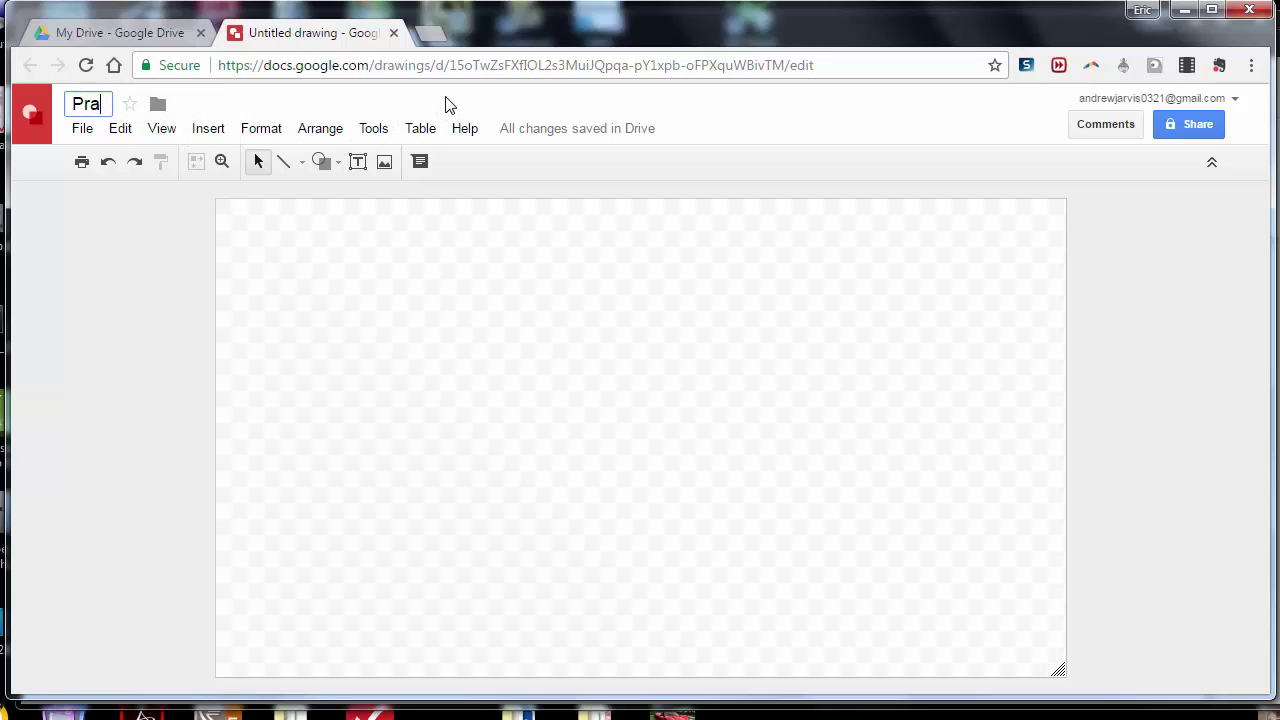
type("ctice Summer")
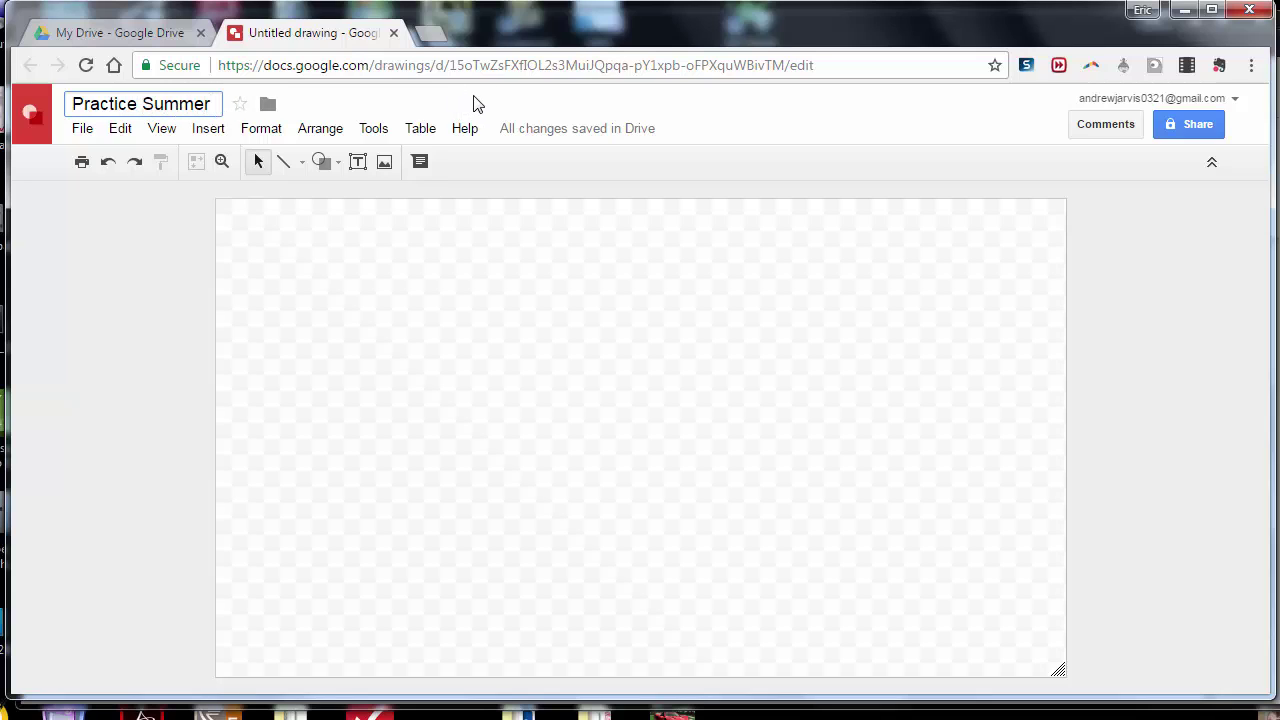
Confirm the 'Practice Summer' title and set the page background to a light-blue radial gradient
left_click(460, 350)
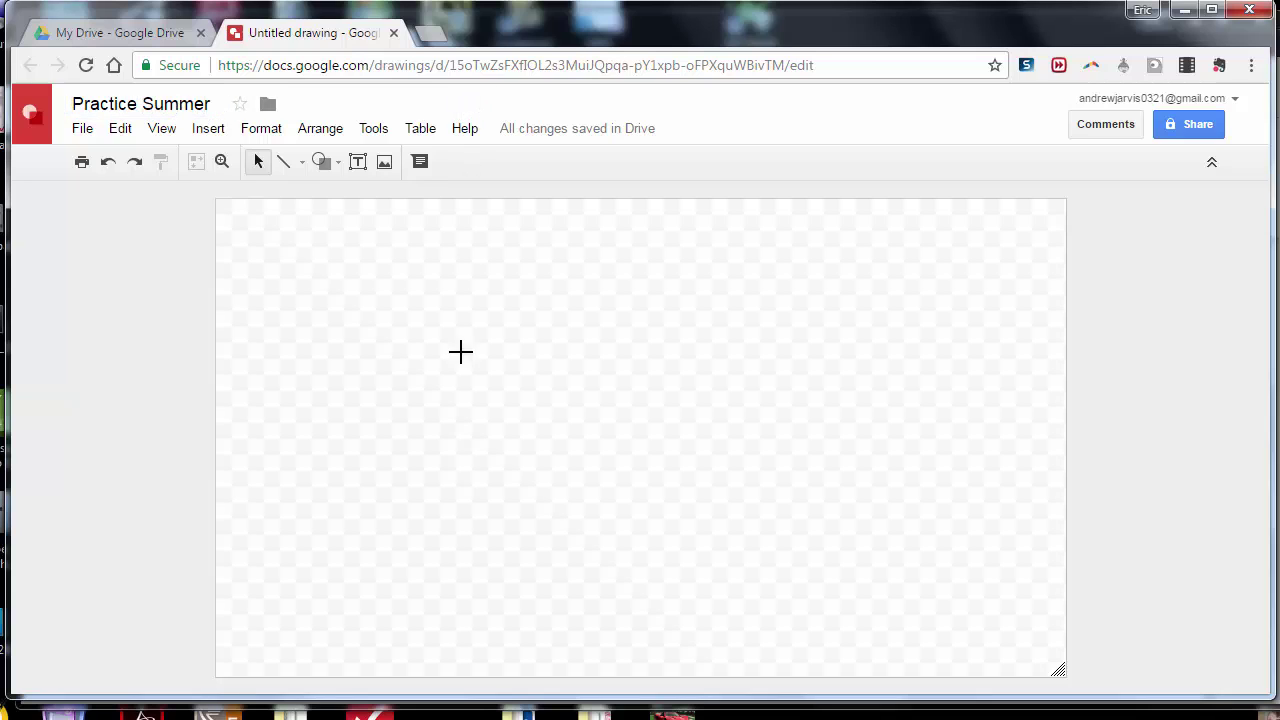
right_click(538, 350)
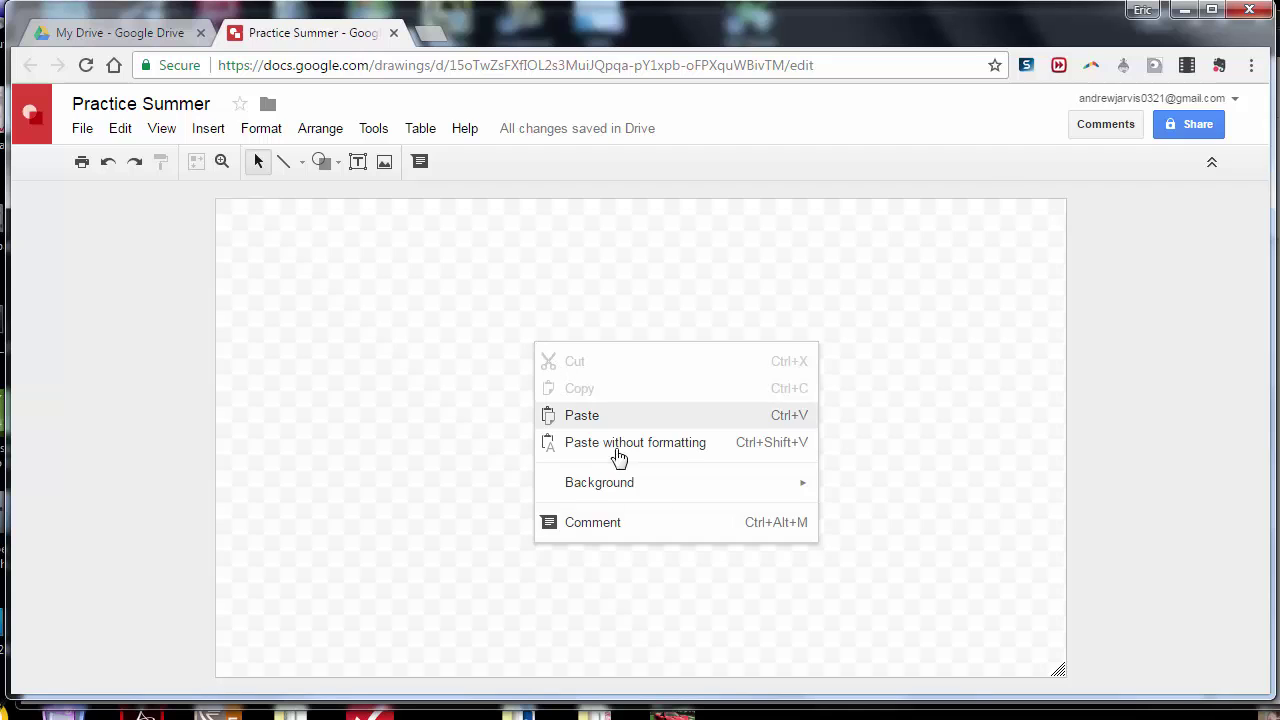
mouse_move(628, 483)
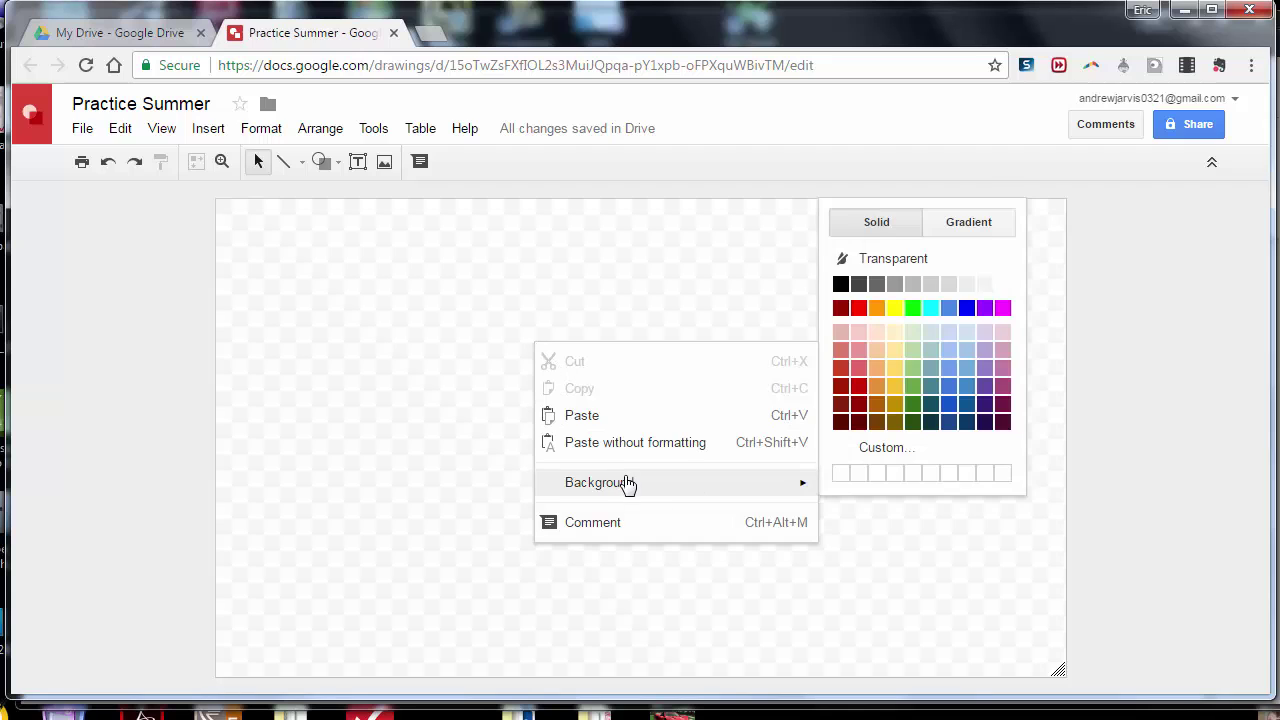
left_click(966, 224)
left_click(950, 336)
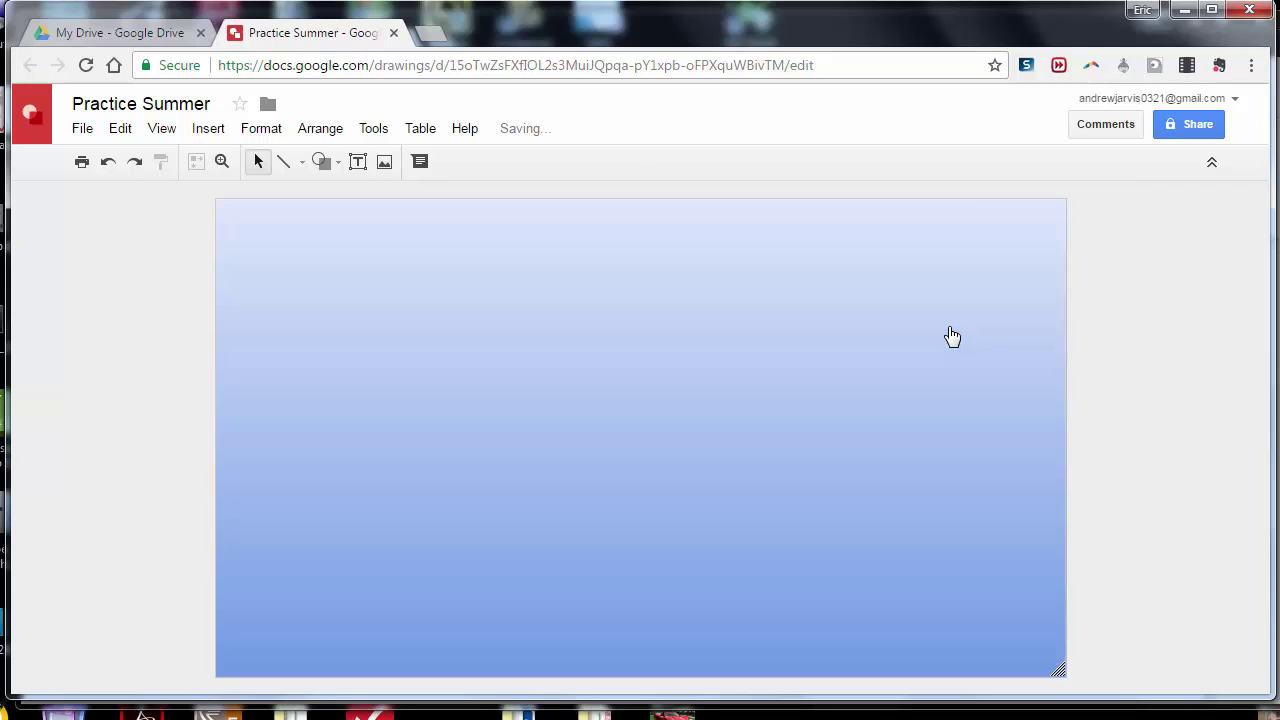
right_click(868, 340)
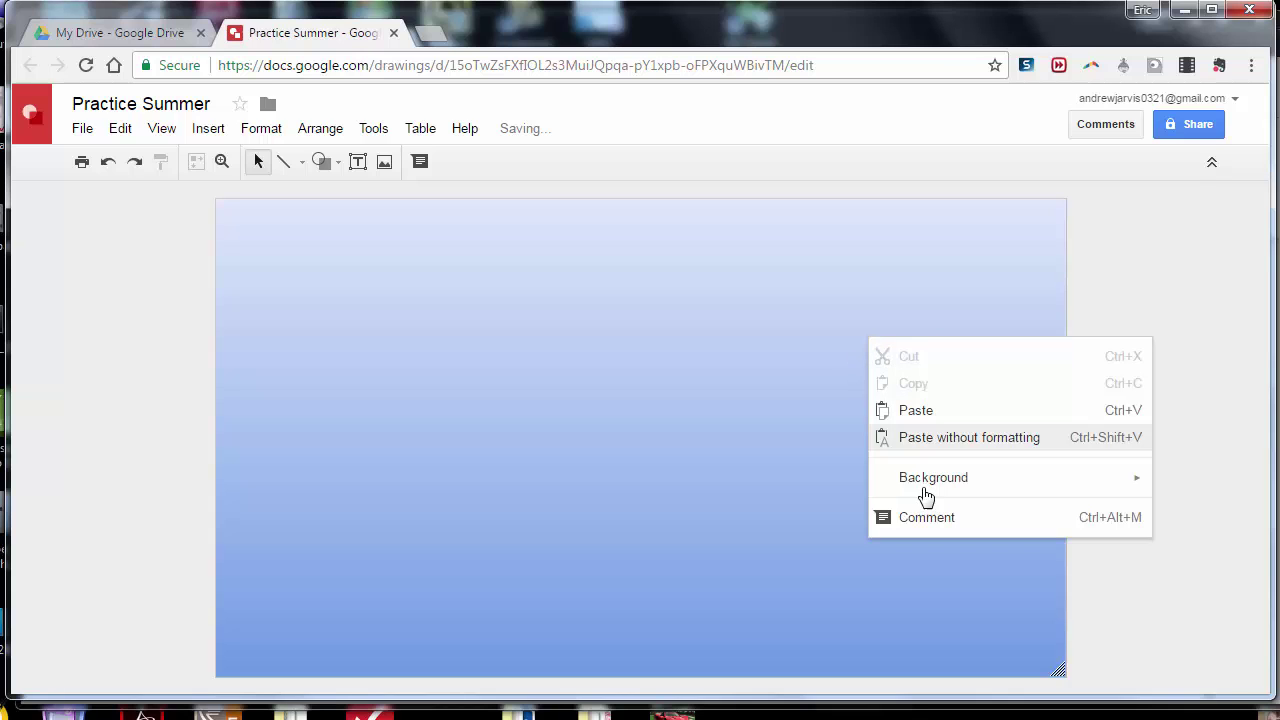
mouse_move(935, 495)
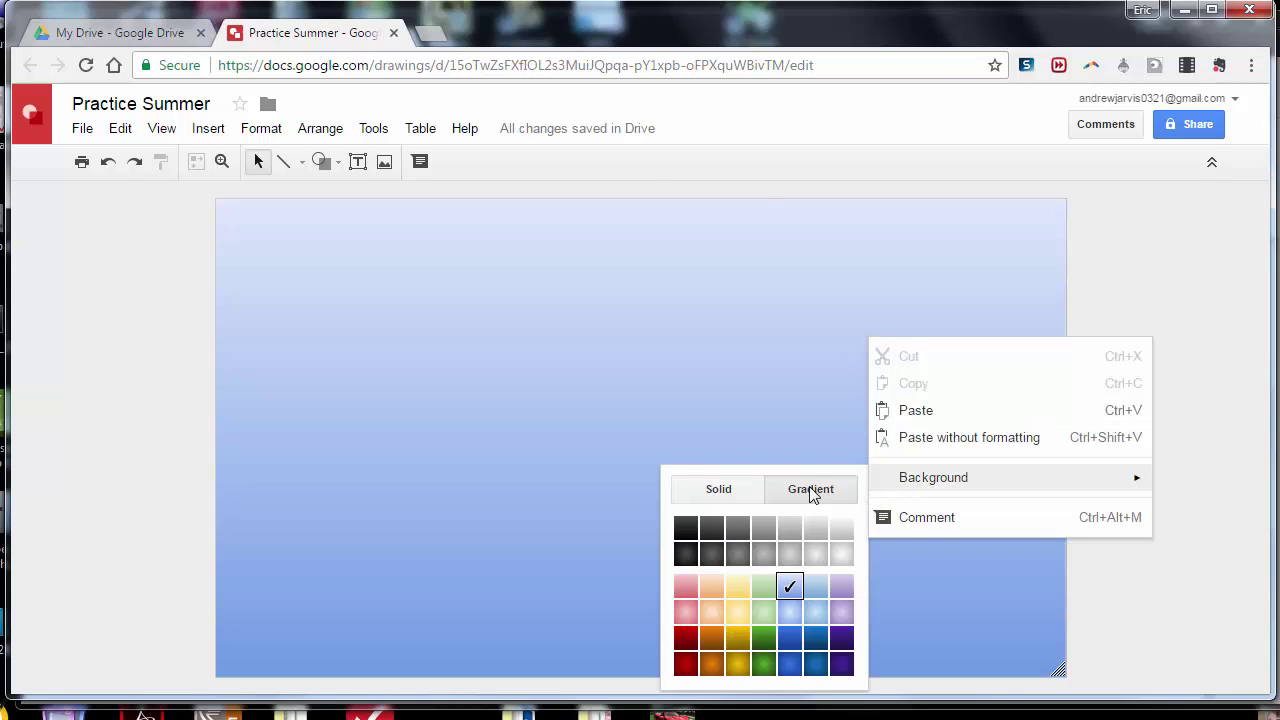
left_click(790, 618)
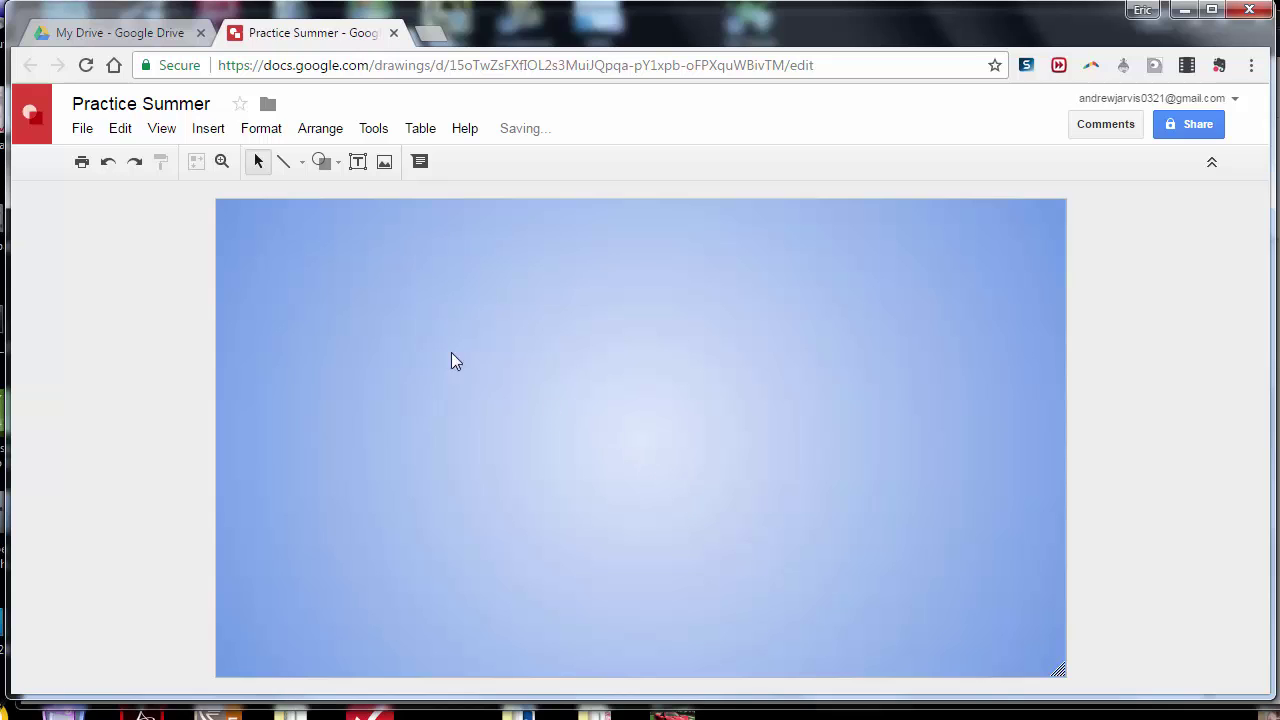
Insert word art reading 'My AWESOME Summer'
left_click(207, 130)
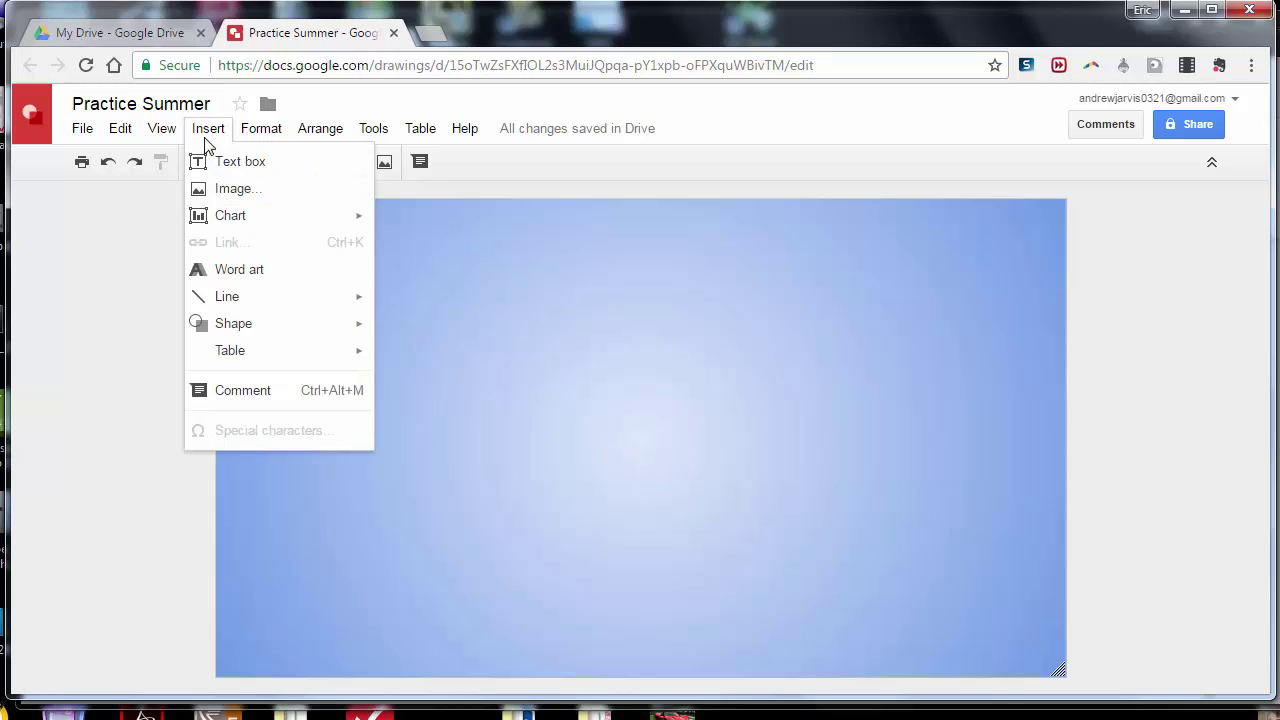
left_click(255, 272)
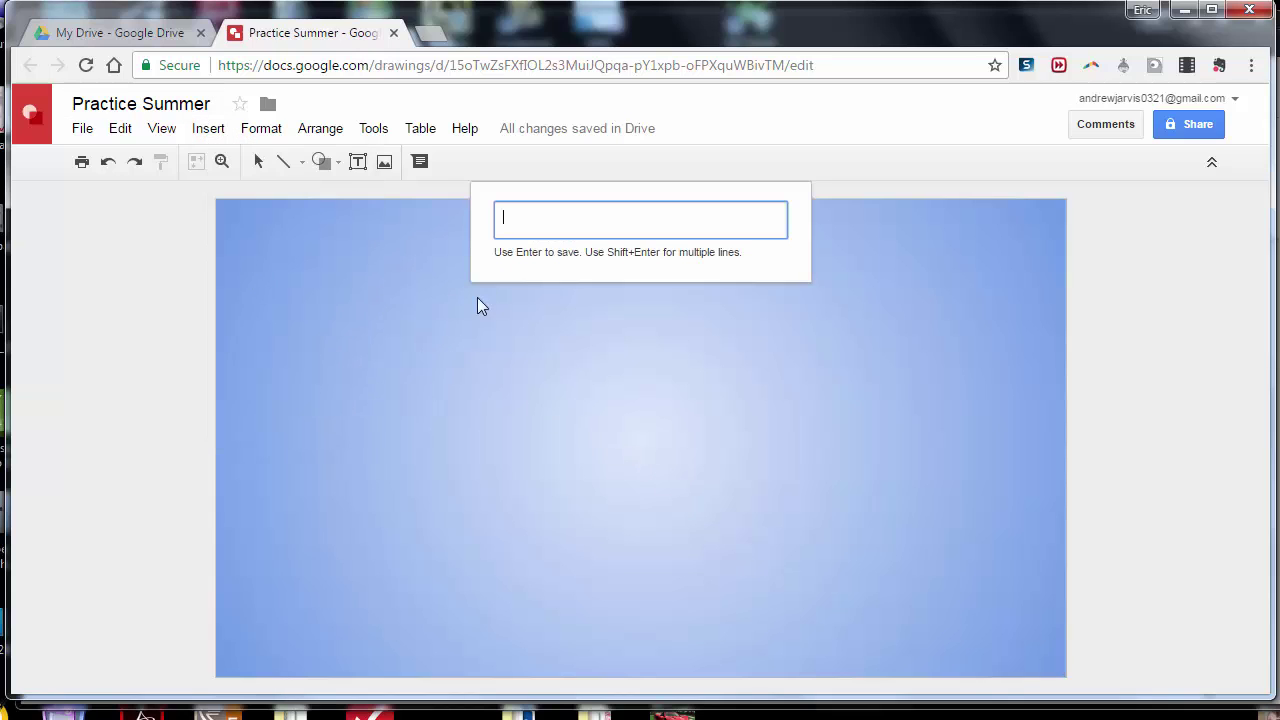
type("My ")
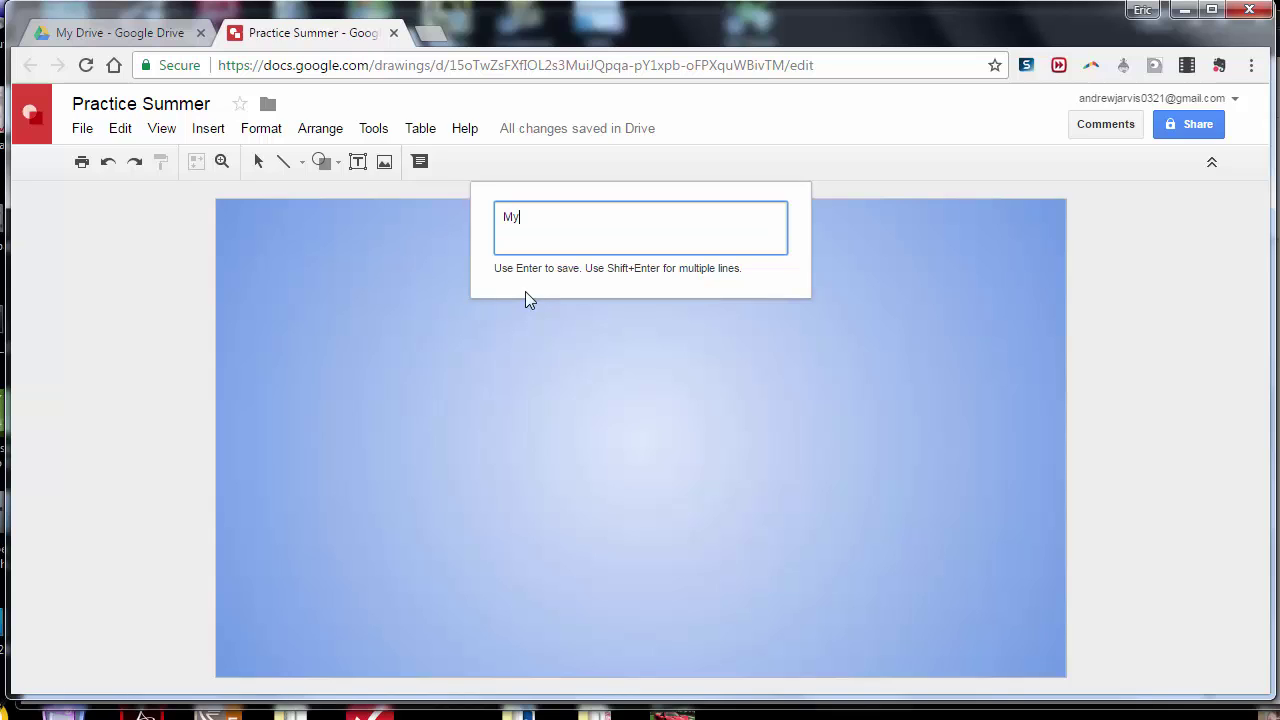
type("AWESOME Summer")
key("Return")
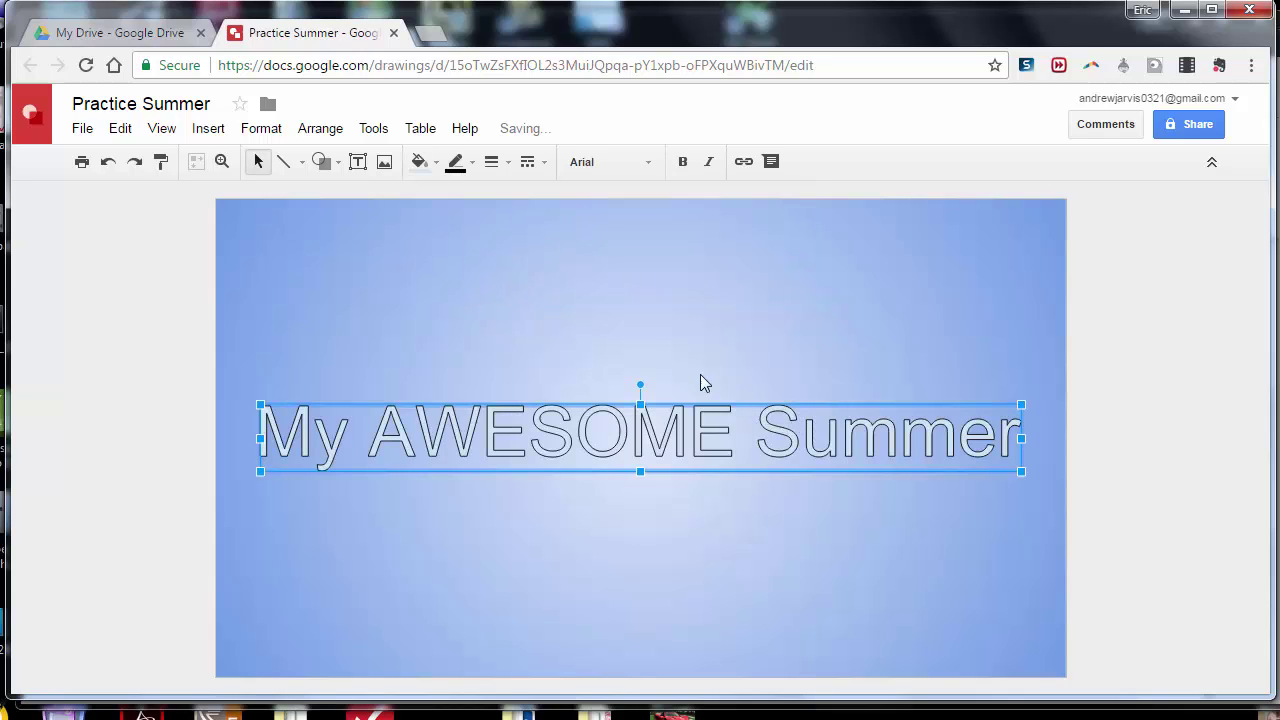
Set the word art font to Chewy and move it near the top of the page
left_click(653, 165)
left_click(634, 198)
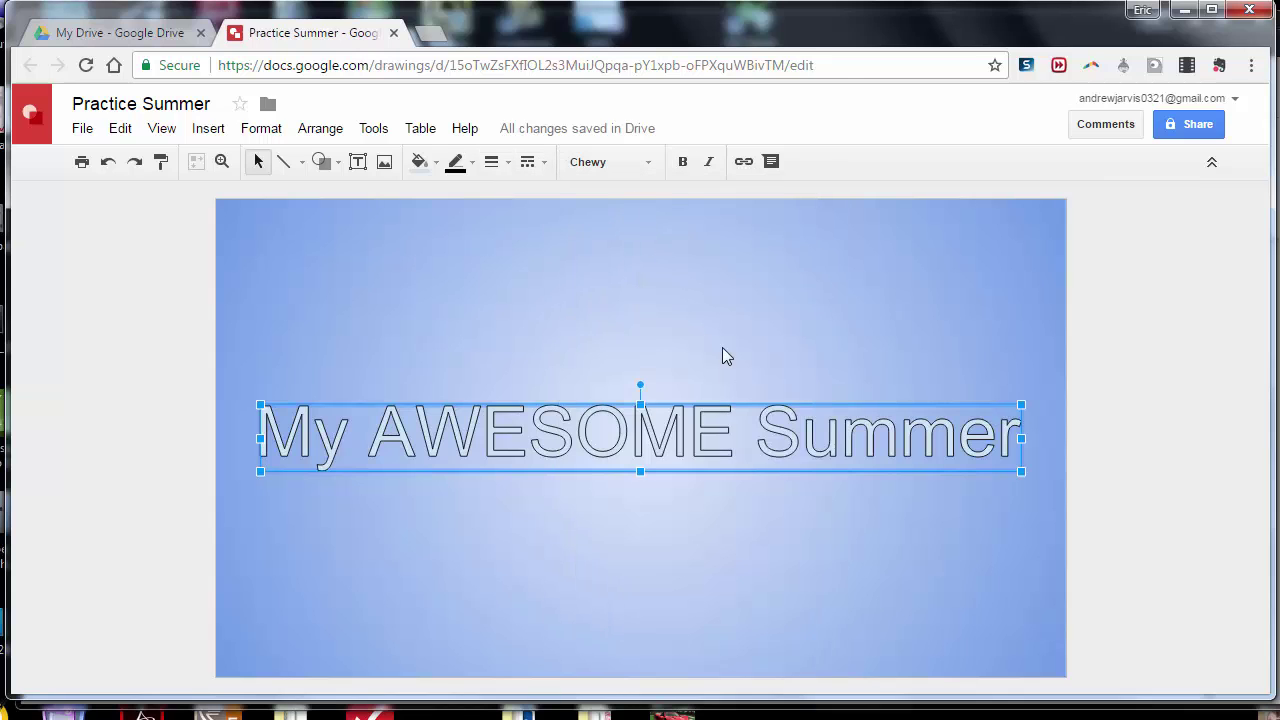
left_click_drag(735, 397, 808, 269)
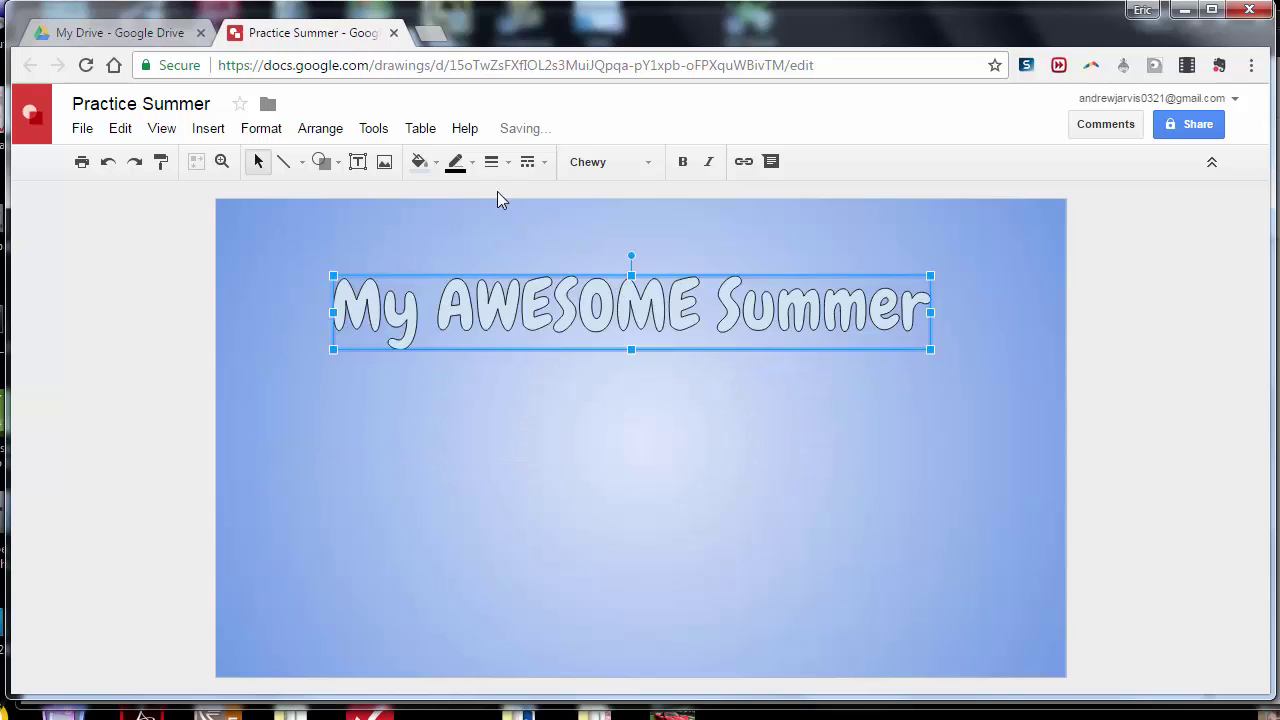
left_click(429, 168)
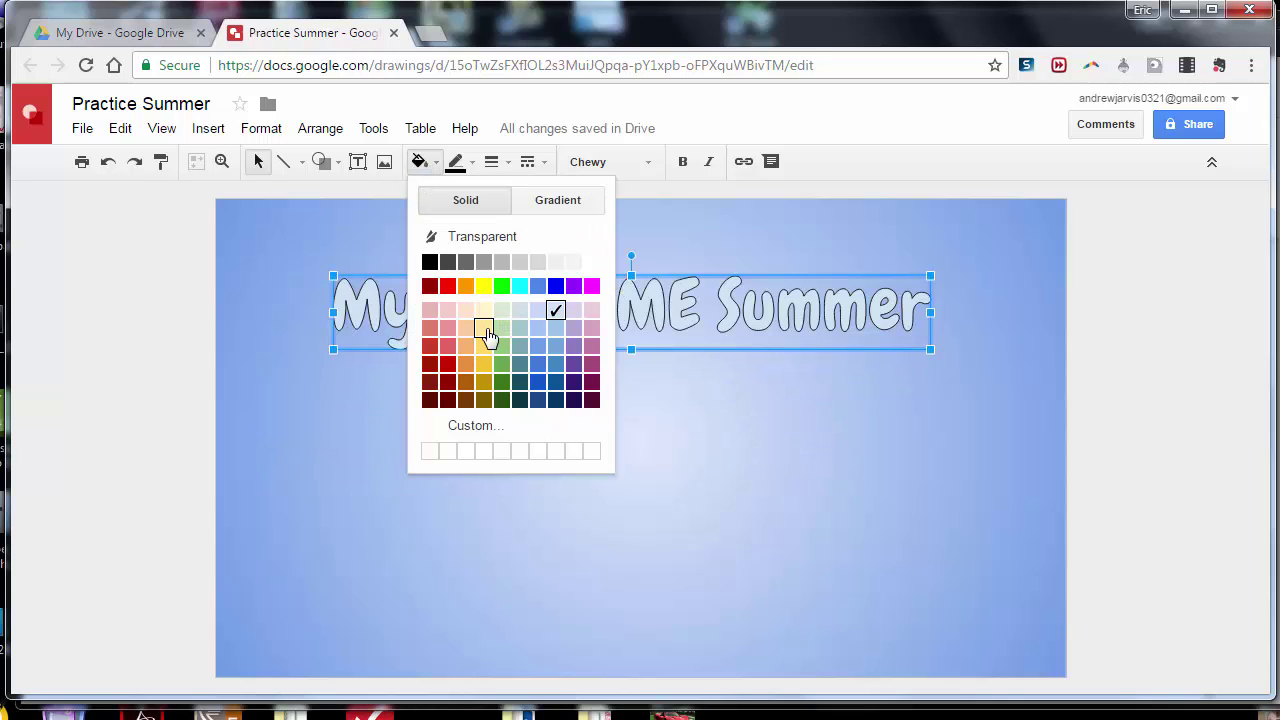
Fill the title pale yellow and give it an orange outline at 3px weight
left_click(485, 330)
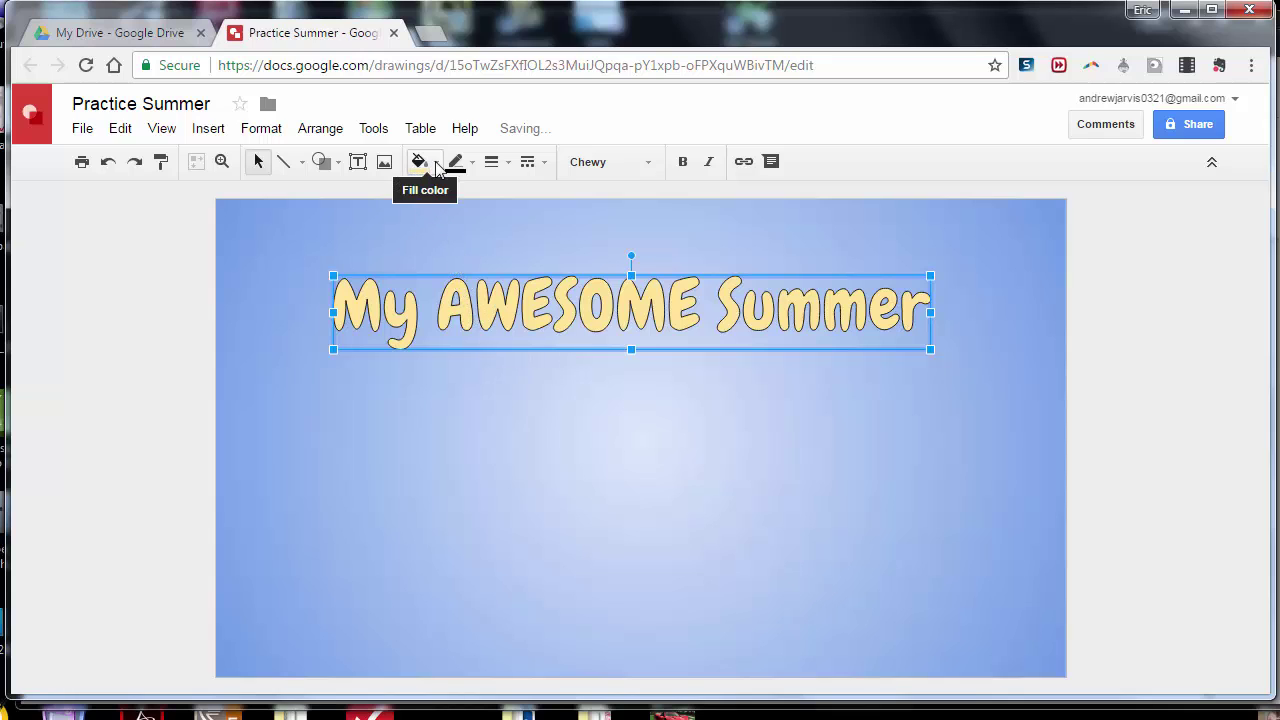
left_click(460, 164)
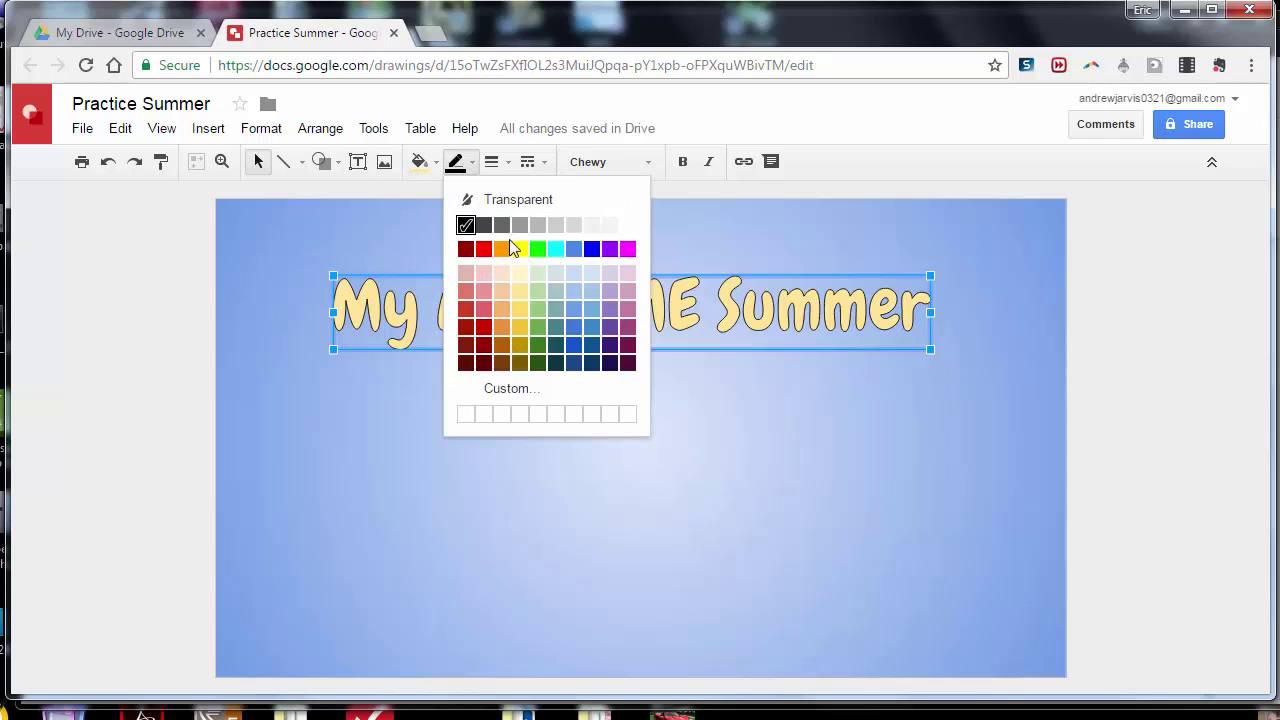
left_click(504, 249)
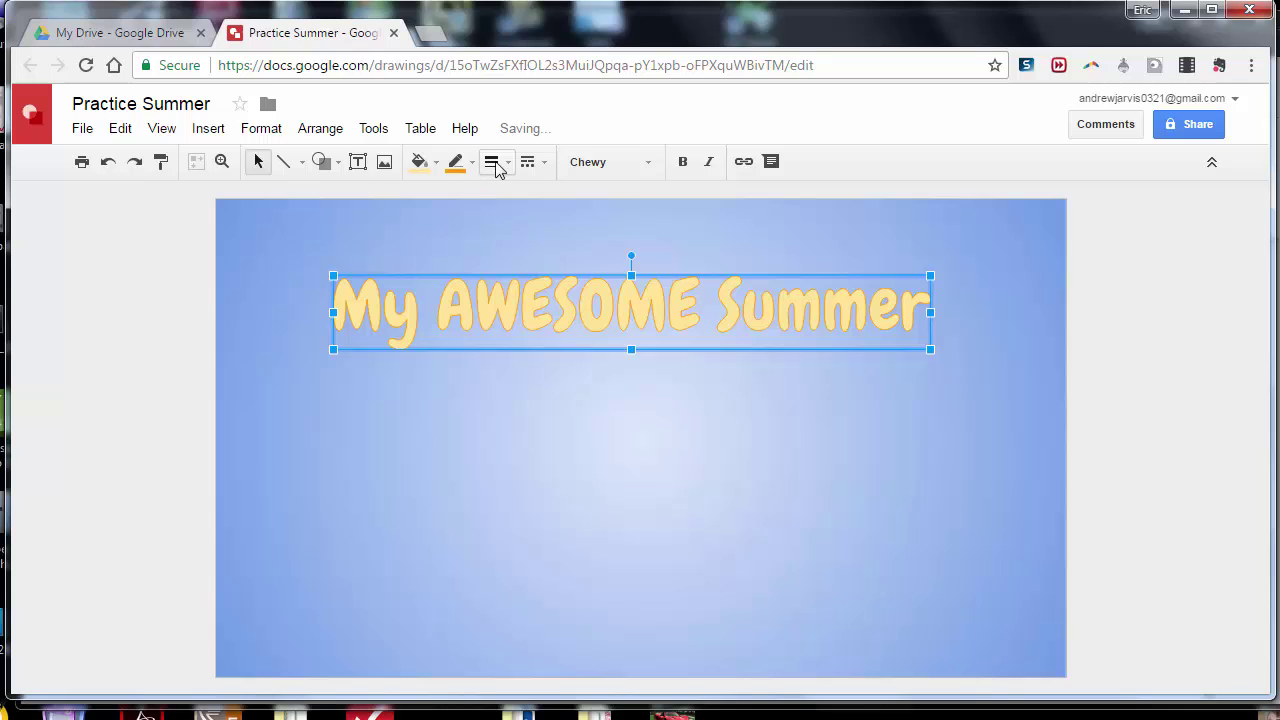
left_click(493, 163)
left_click(517, 310)
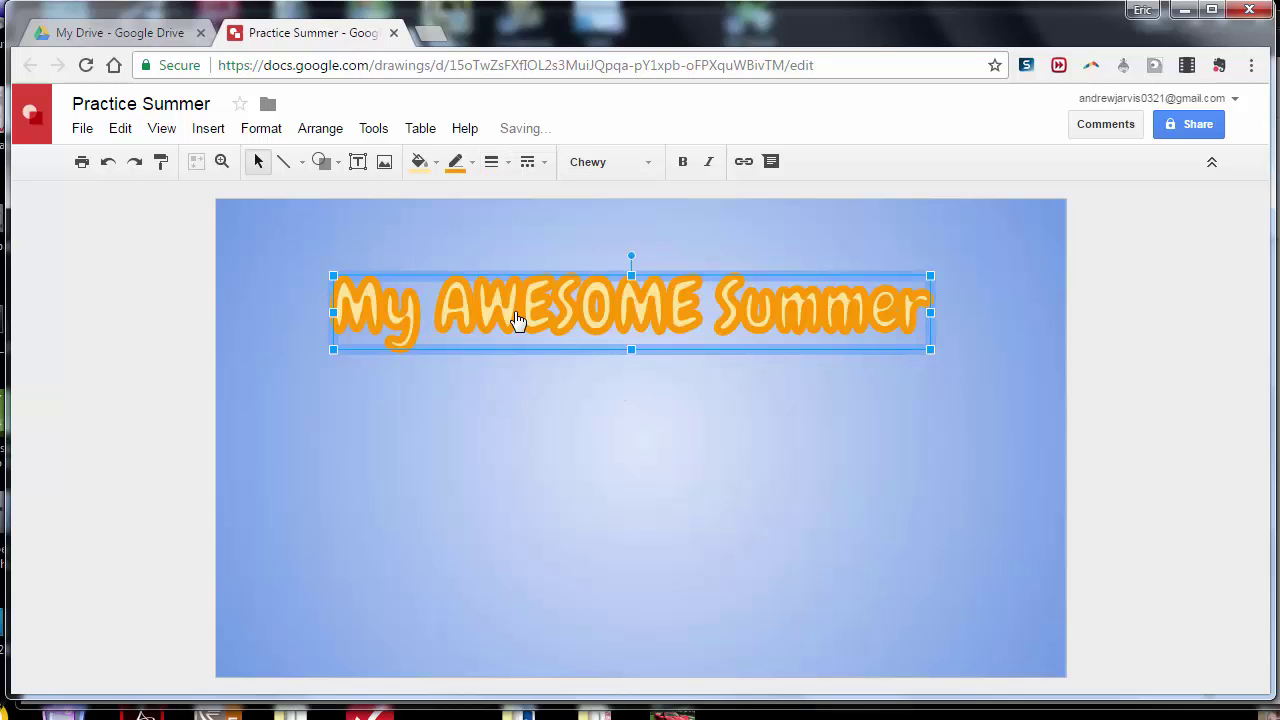
left_click(472, 166)
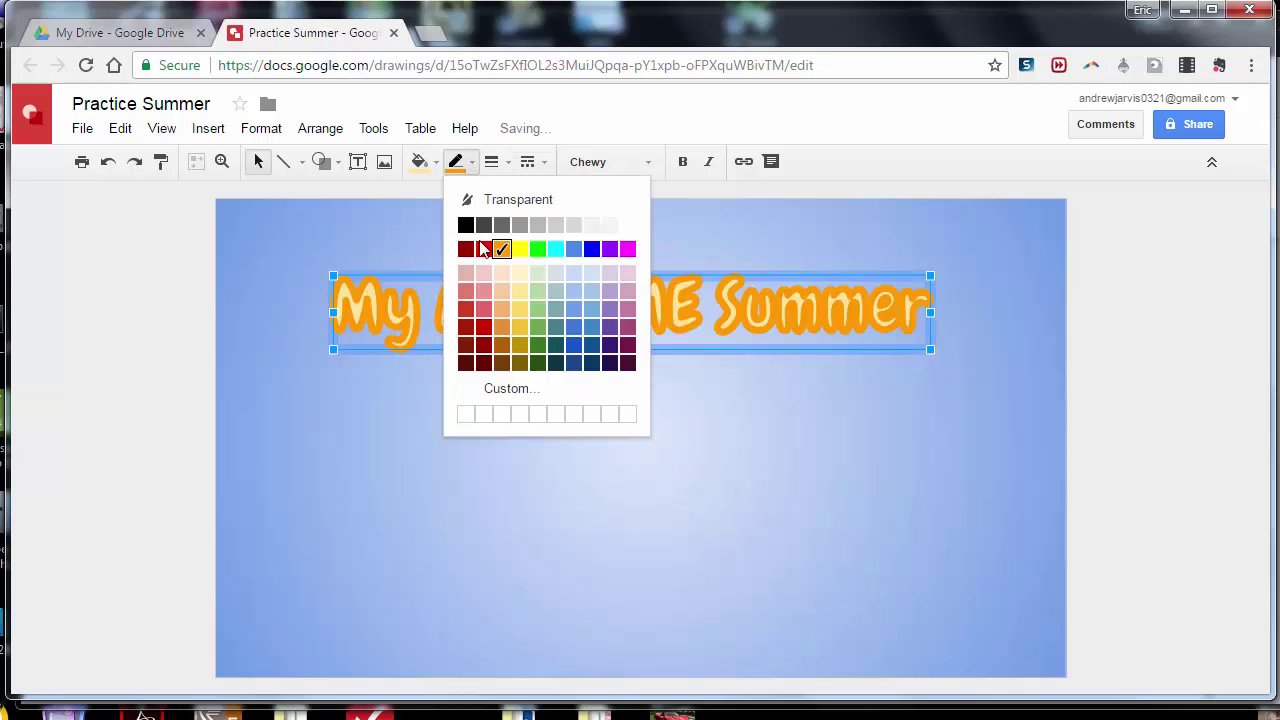
left_click(491, 162)
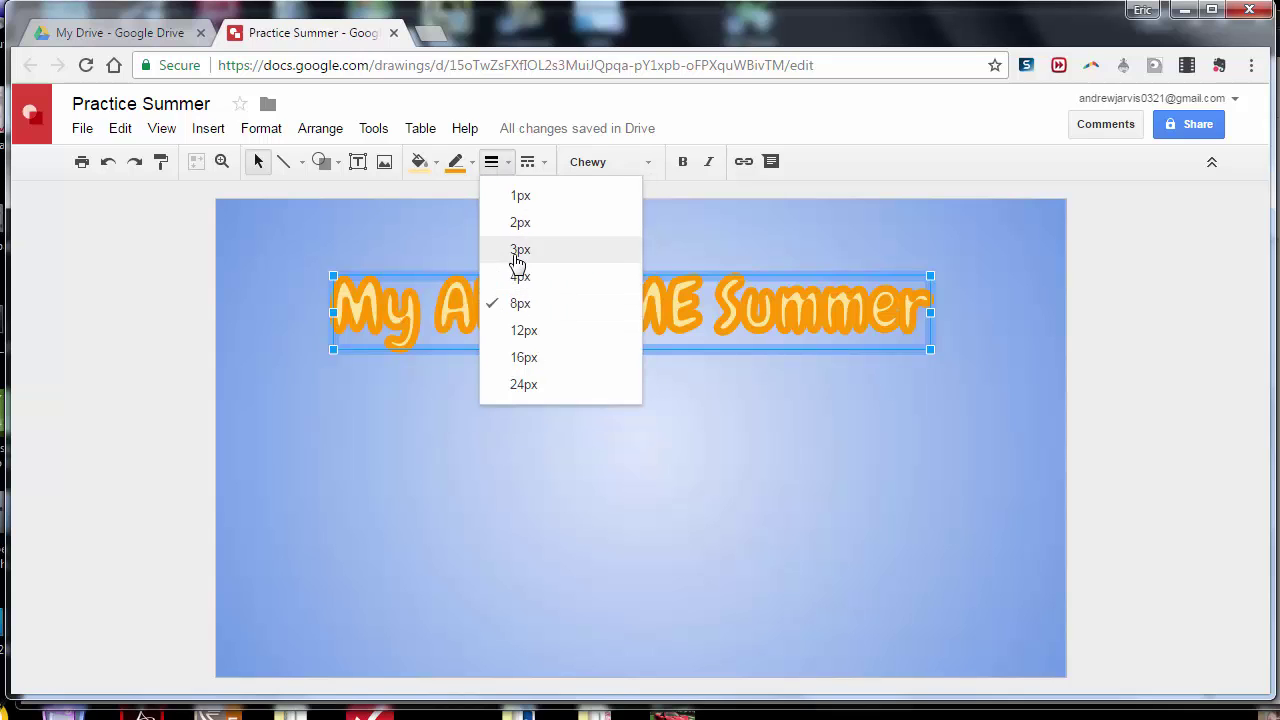
left_click(514, 253)
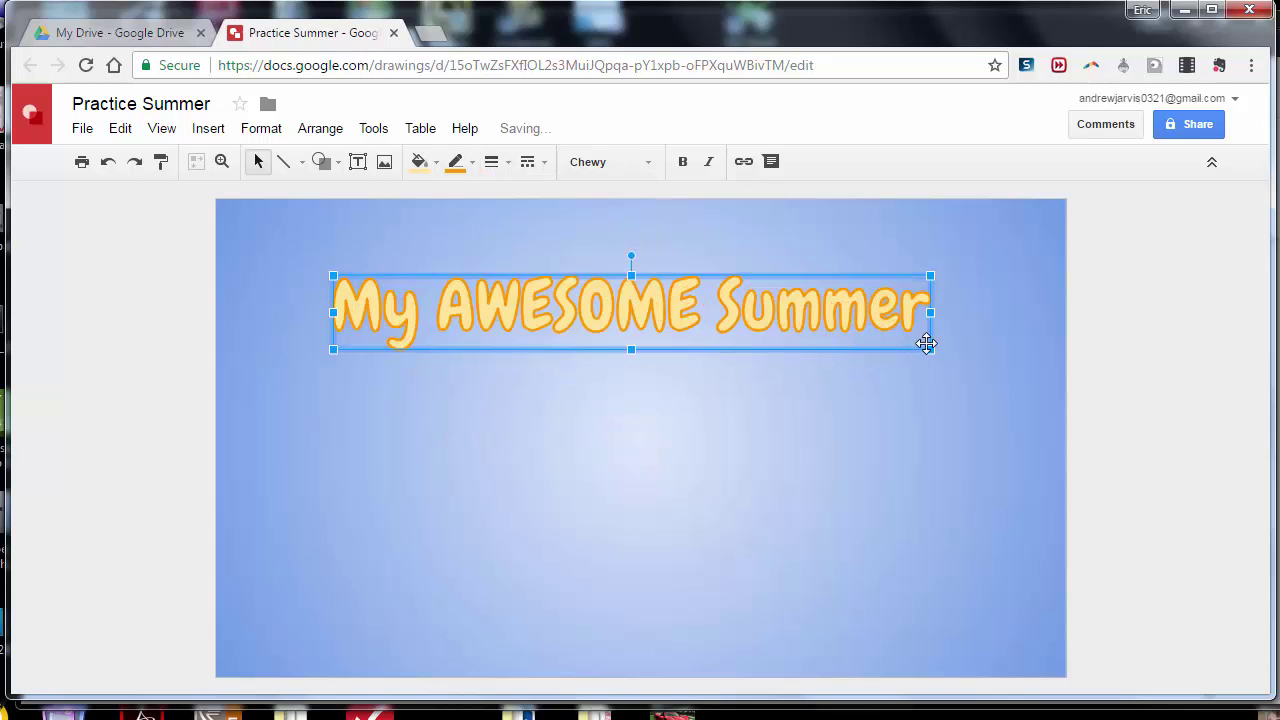
Enlarge the word art title and rotate it counter-clockwise so it rises to the right
left_click_drag(930, 349, 990, 418)
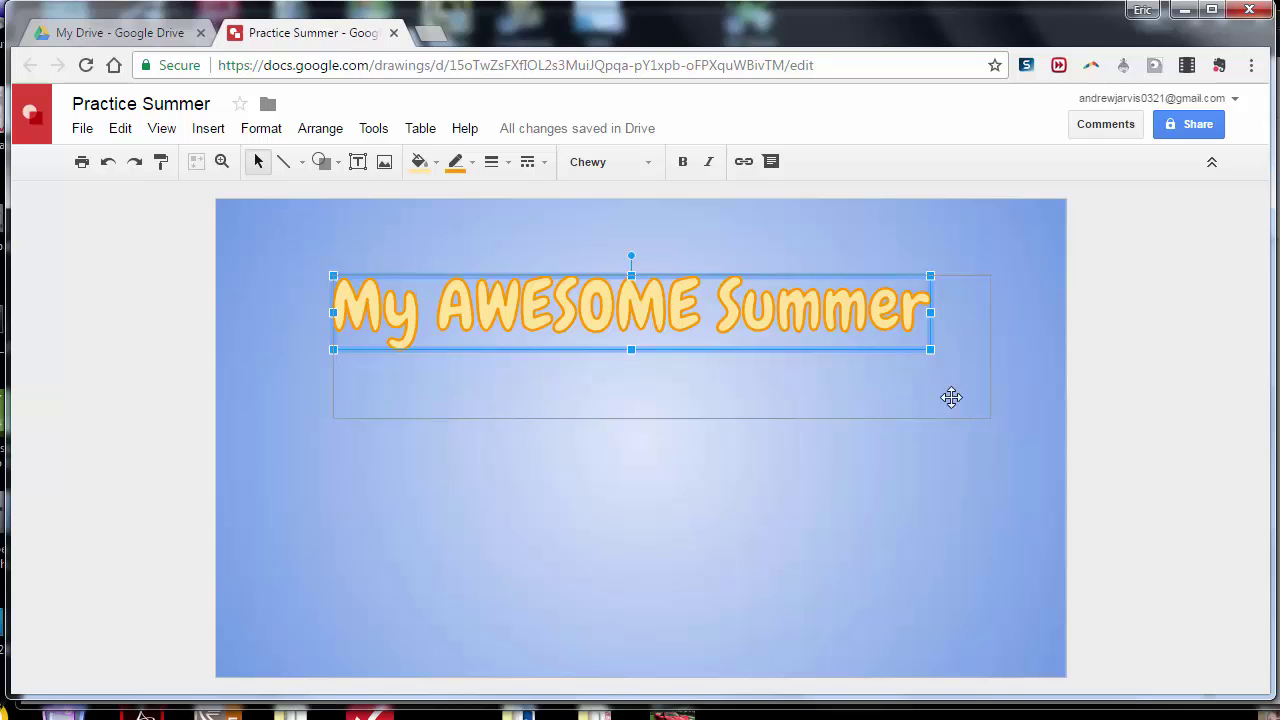
left_click(655, 261)
left_click(668, 283)
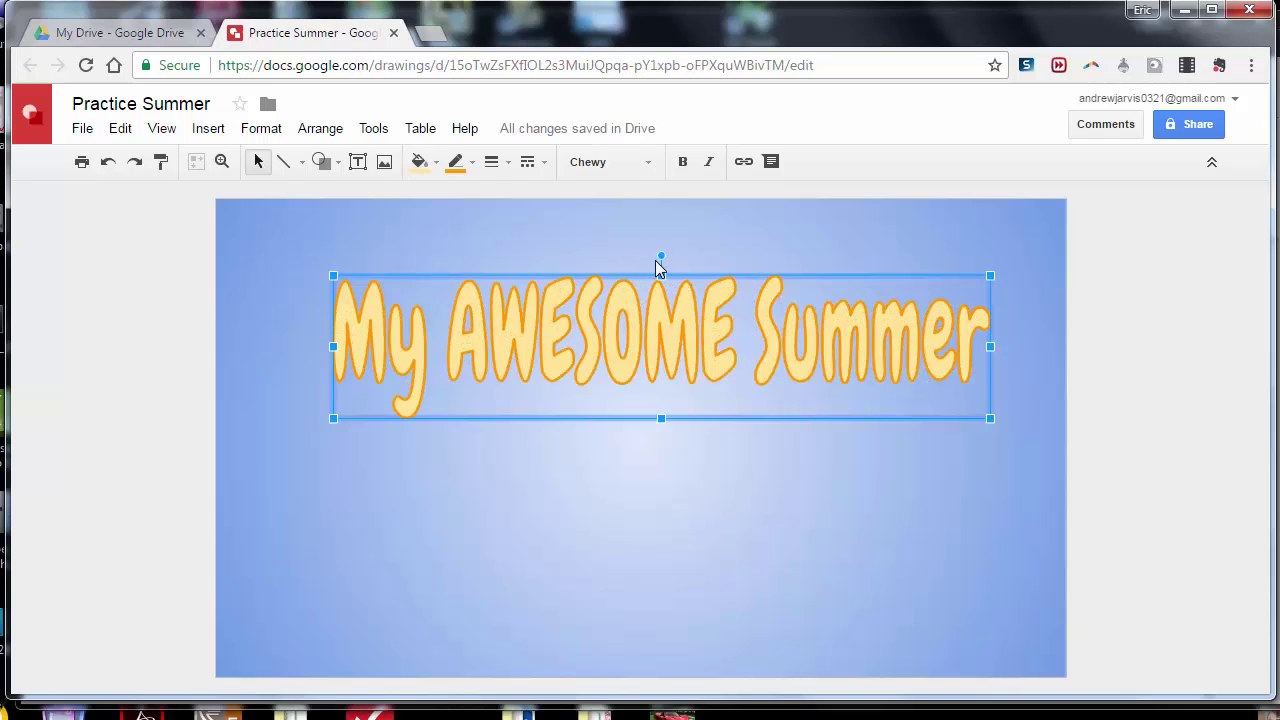
left_click_drag(660, 250, 612, 273)
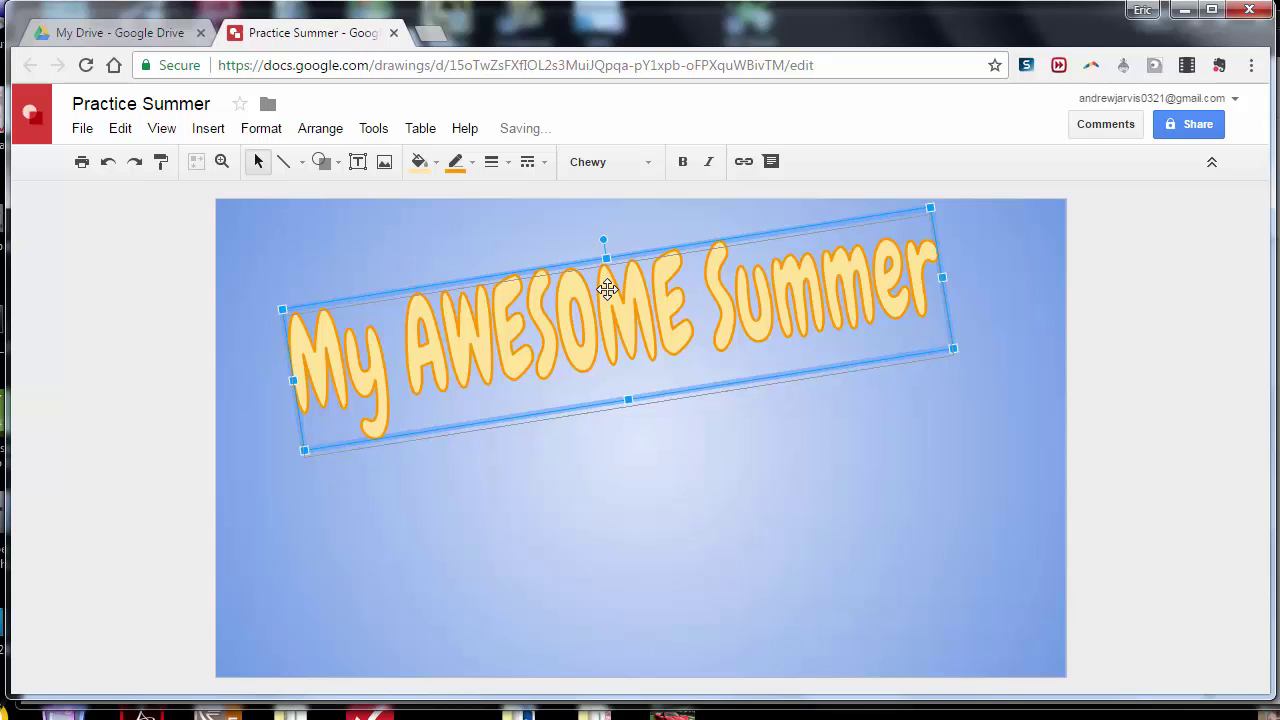
key("Down")
key("Up")
key("Up")
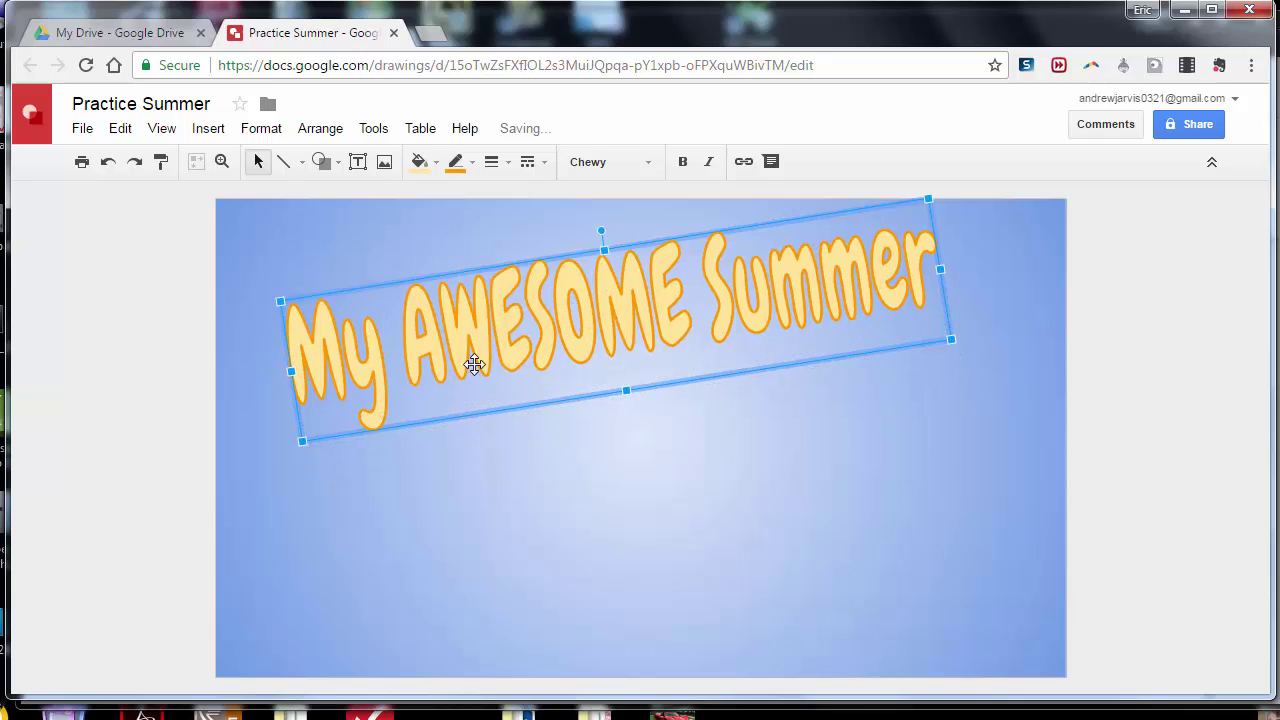
left_click(521, 445)
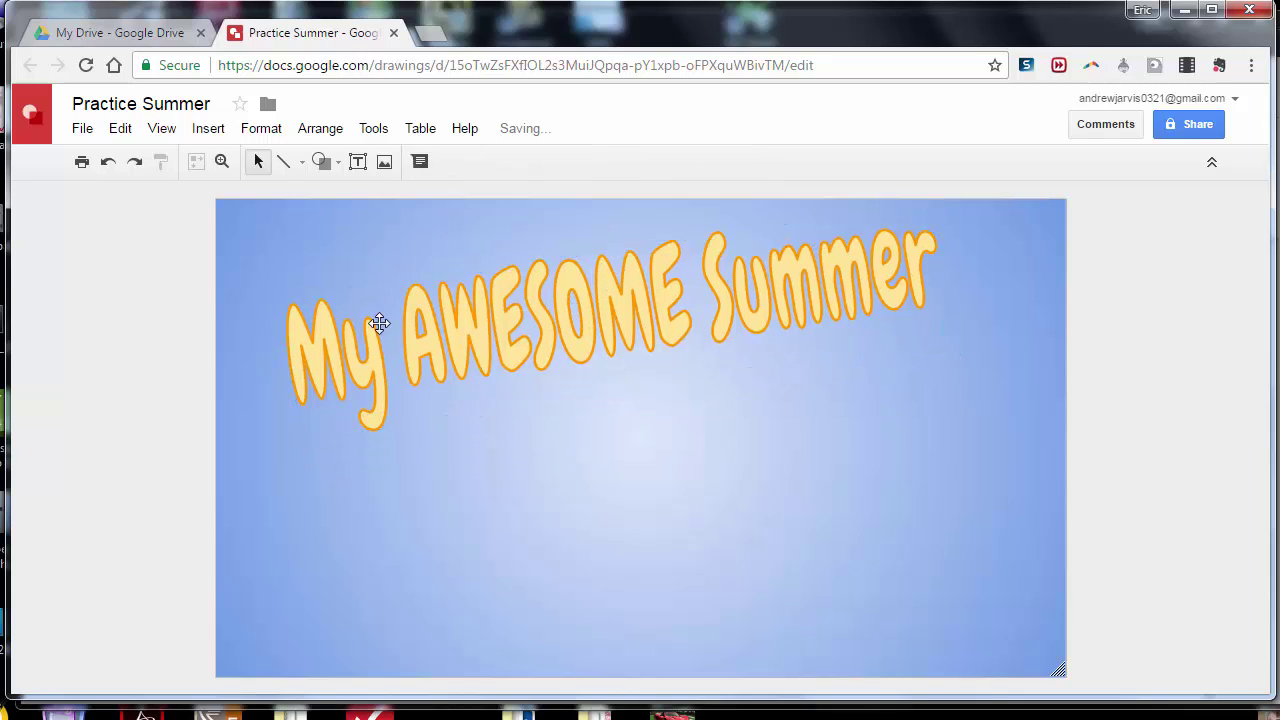
Start an image upload from the computer and browse the Desktop
left_click(208, 130)
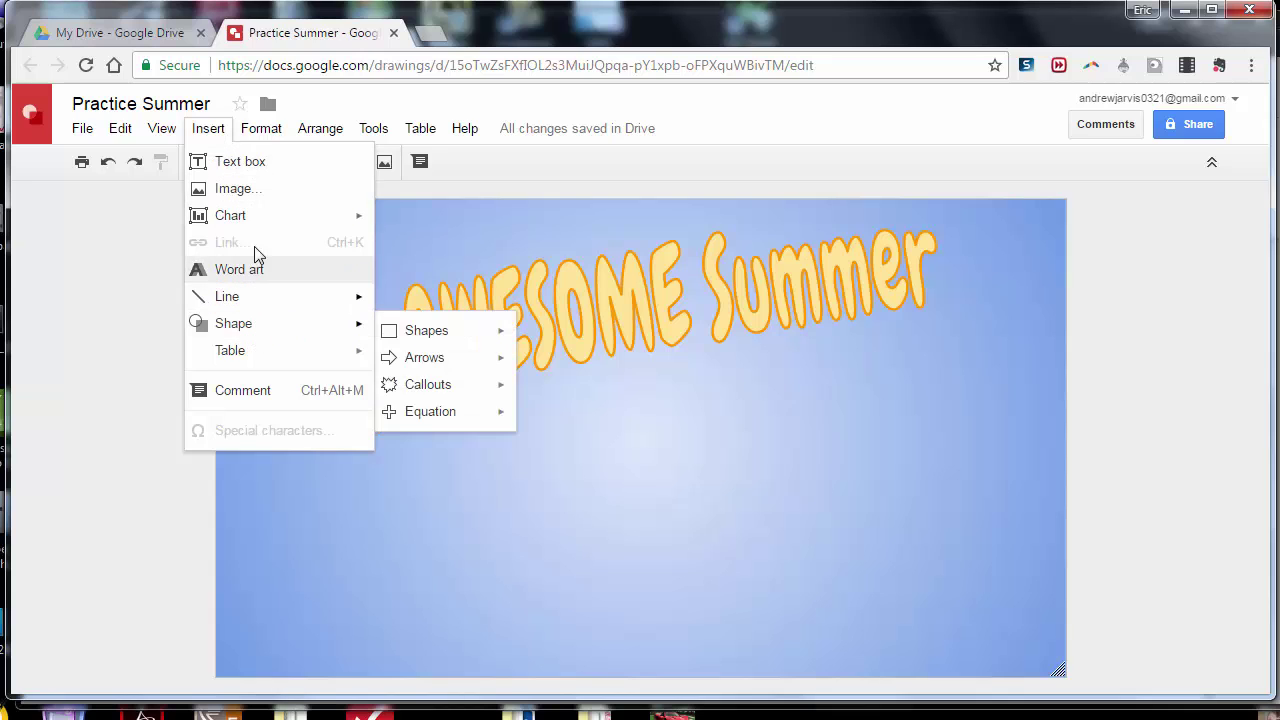
left_click(262, 192)
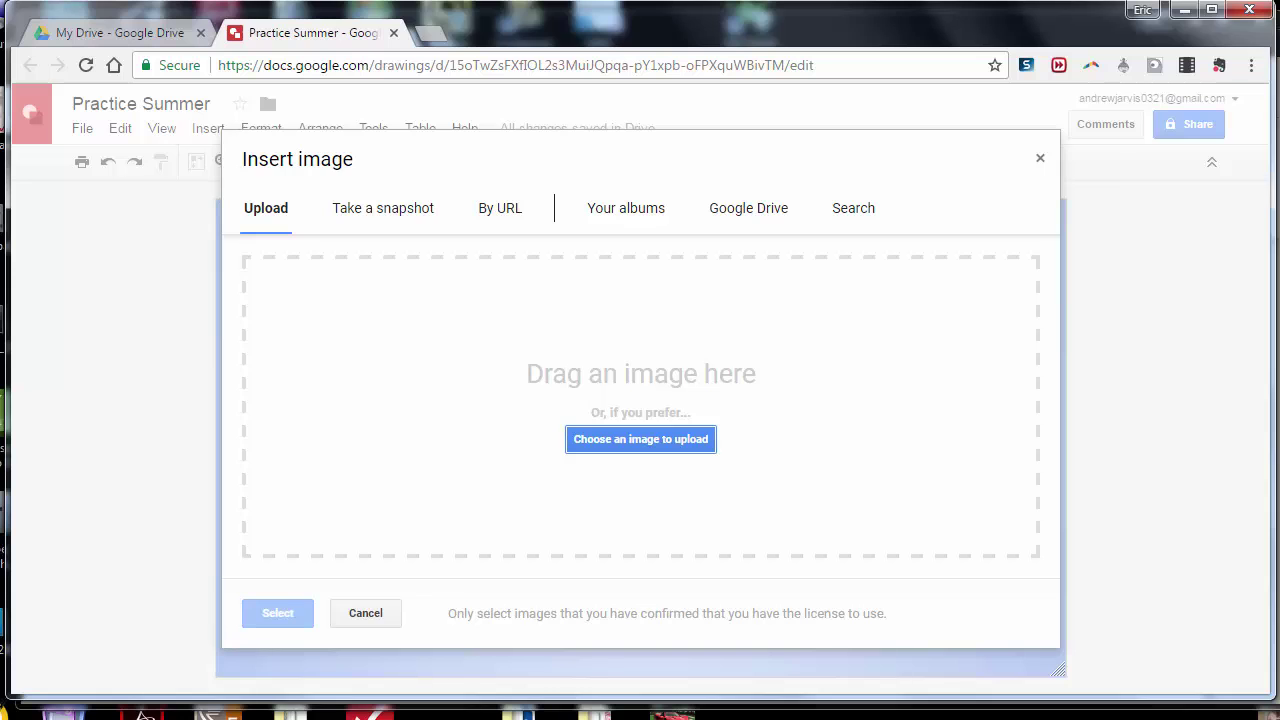
left_click(702, 441)
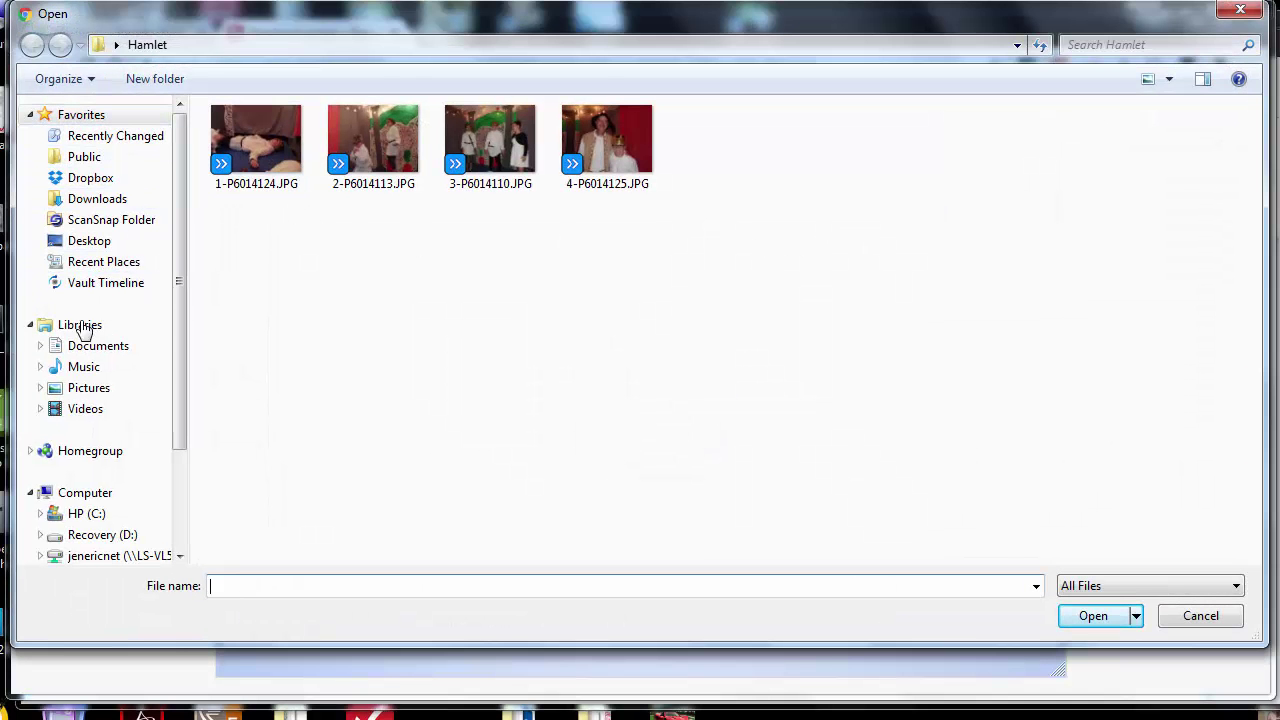
left_click(90, 244)
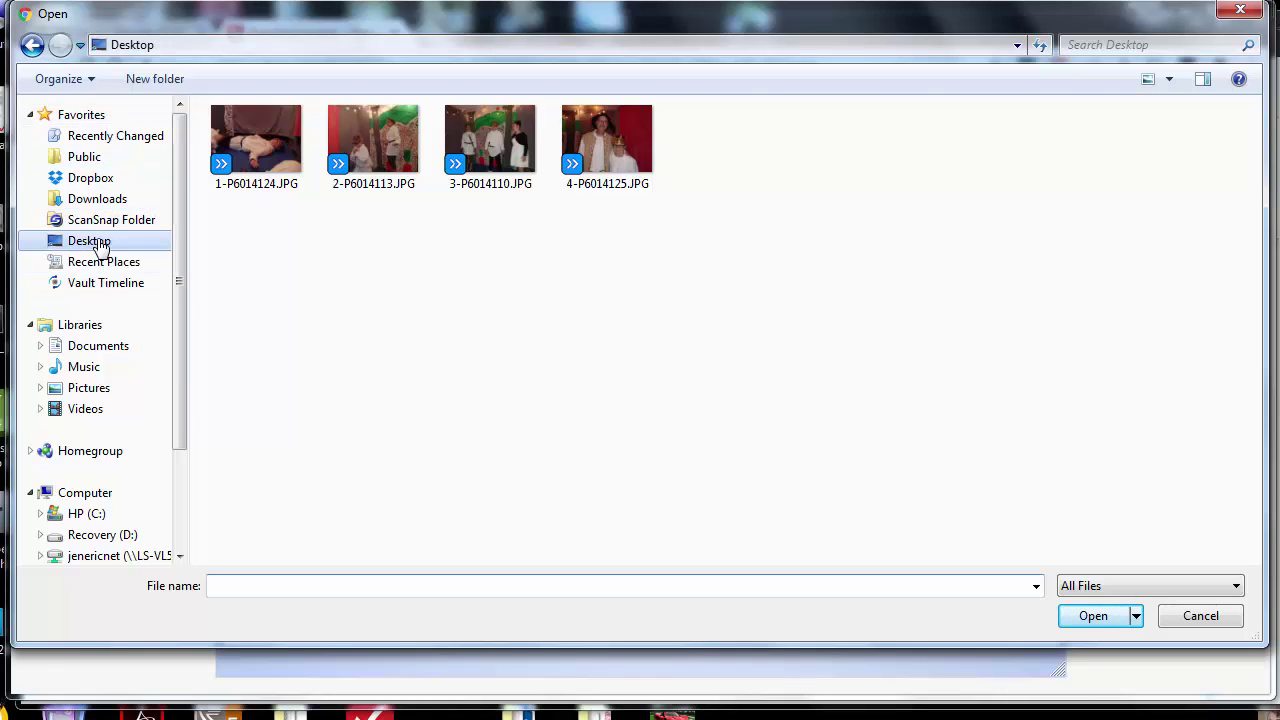
left_click(730, 350)
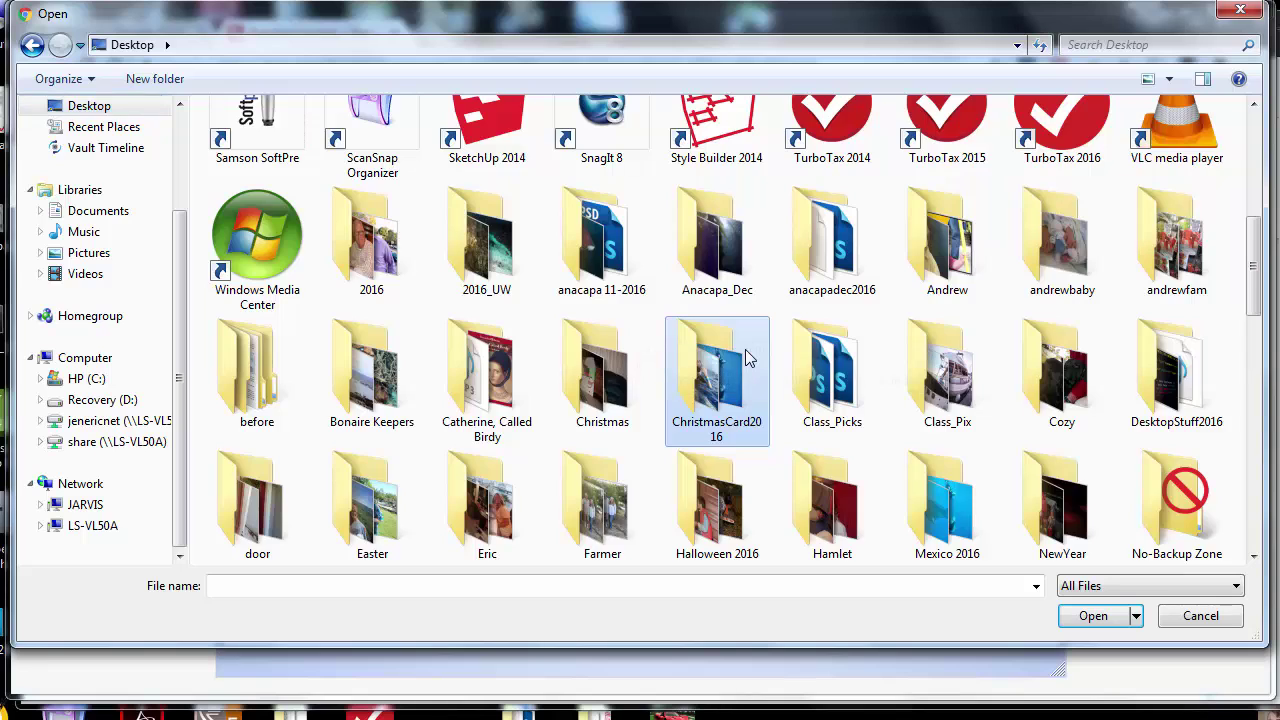
scroll(748, 357, "down", 3)
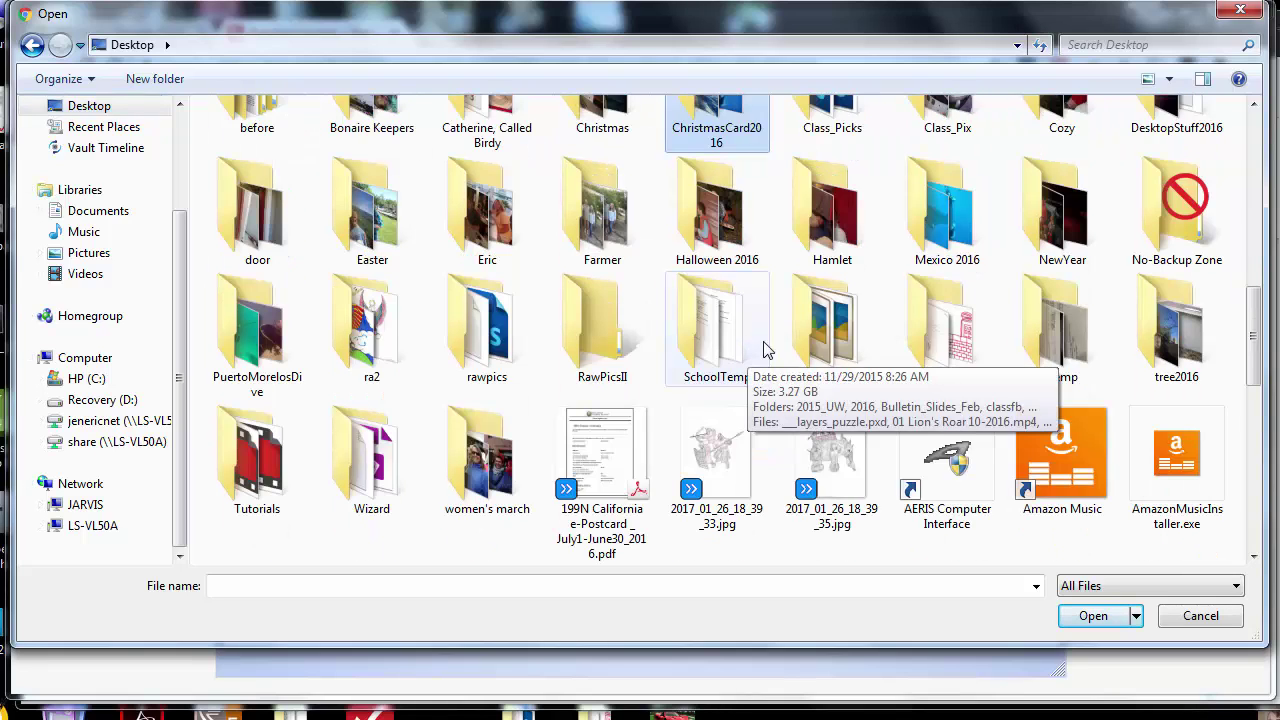
scroll(700, 370, "up", 2)
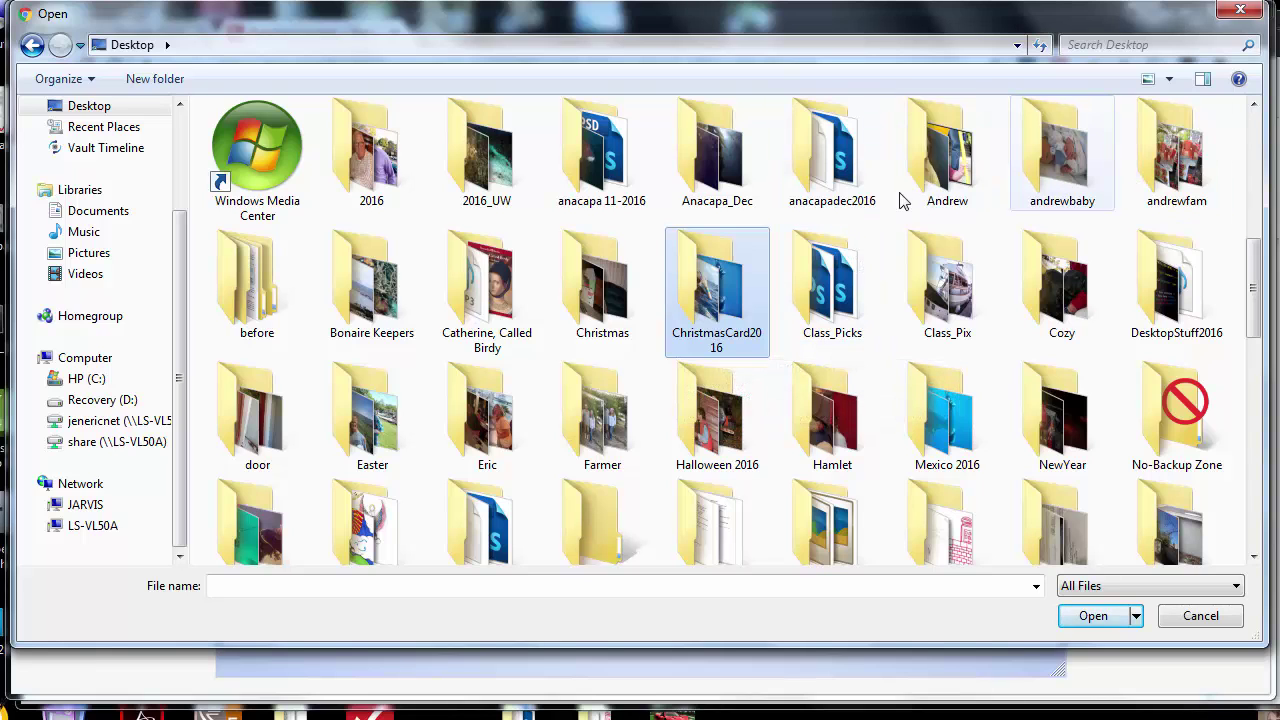
Open the Bonaire Keepers folder and upload 1-IMG_6232.JPG
double_click(366, 279)
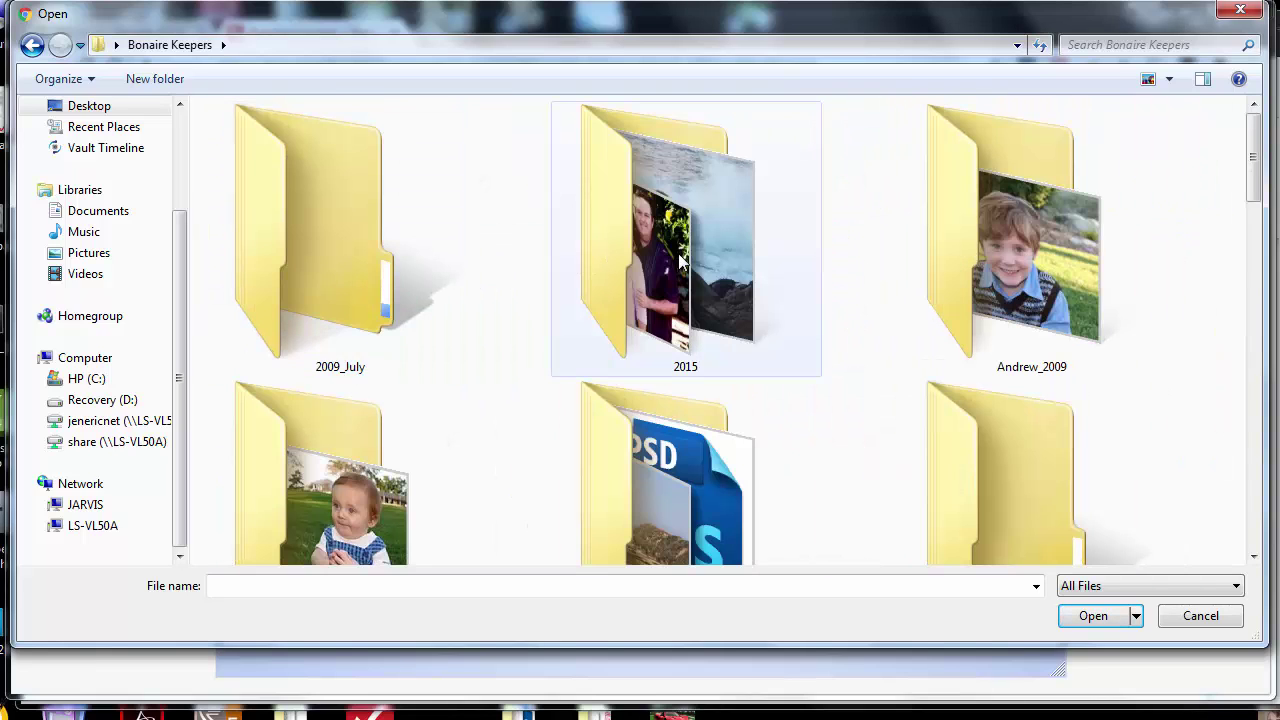
scroll(729, 277, "down", 3)
scroll(771, 309, "down", 3)
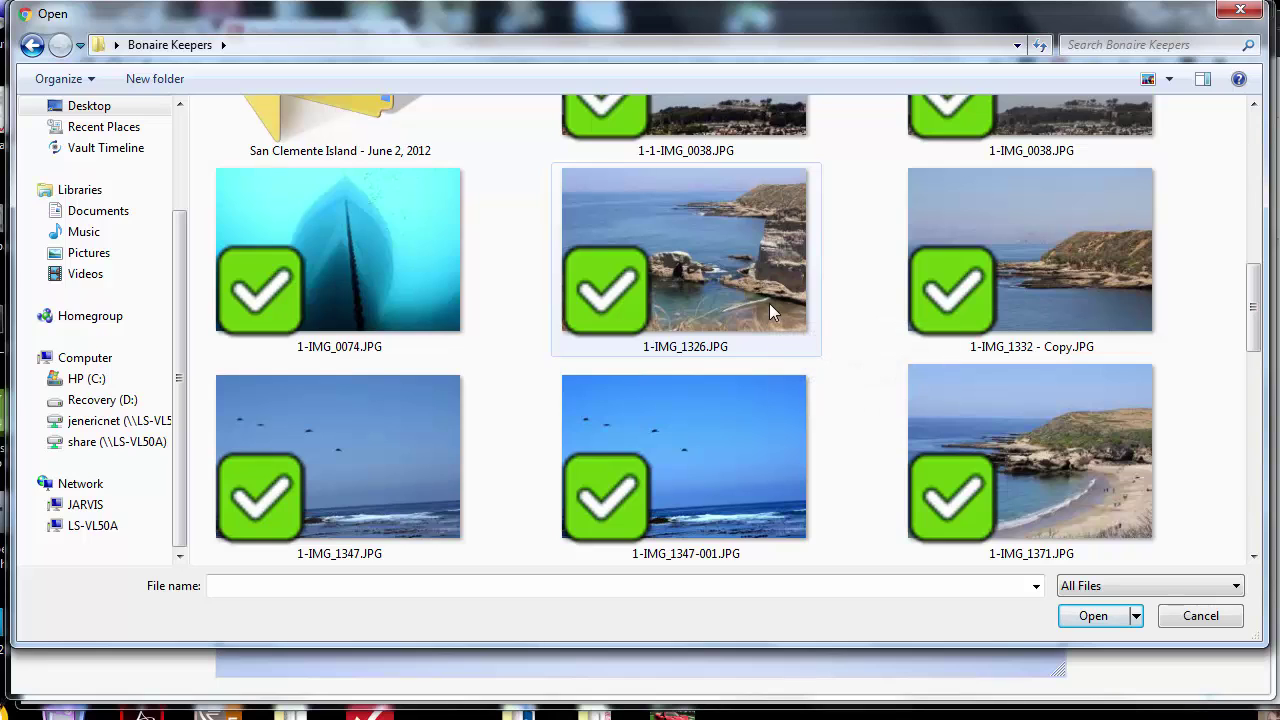
scroll(772, 312, "down", 4)
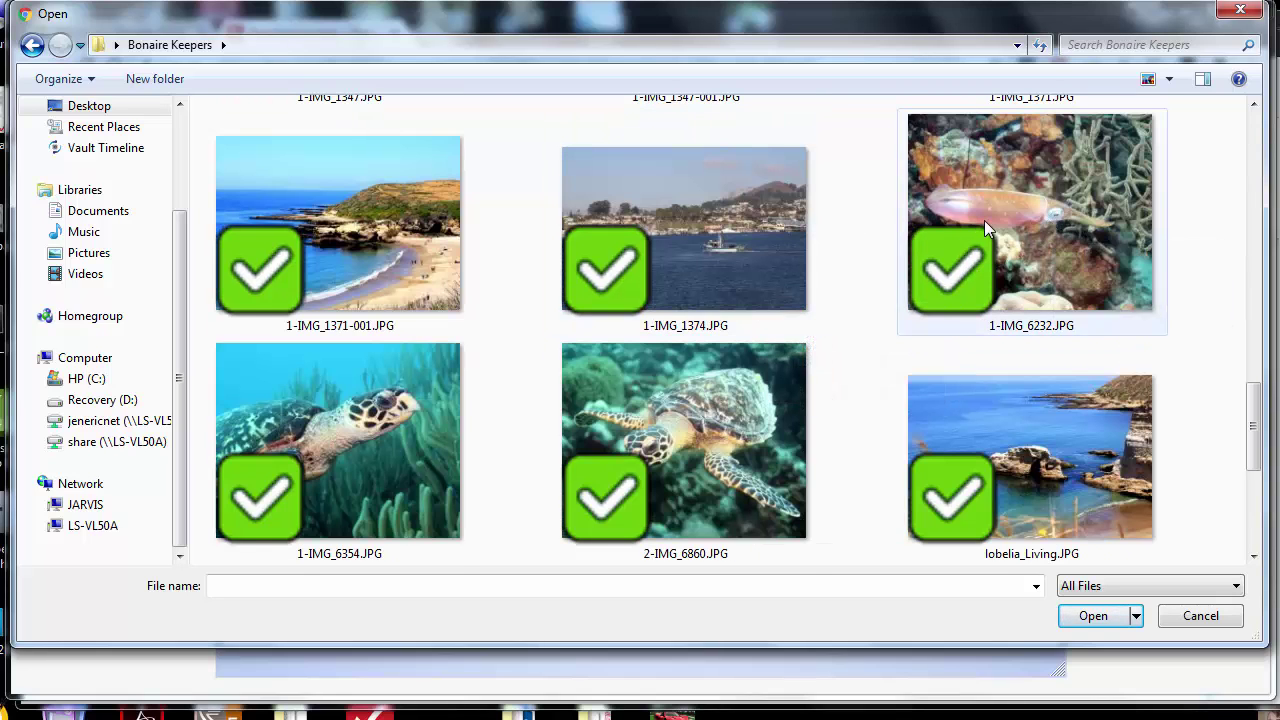
scroll(984, 225, "up", 2)
double_click(1037, 360)
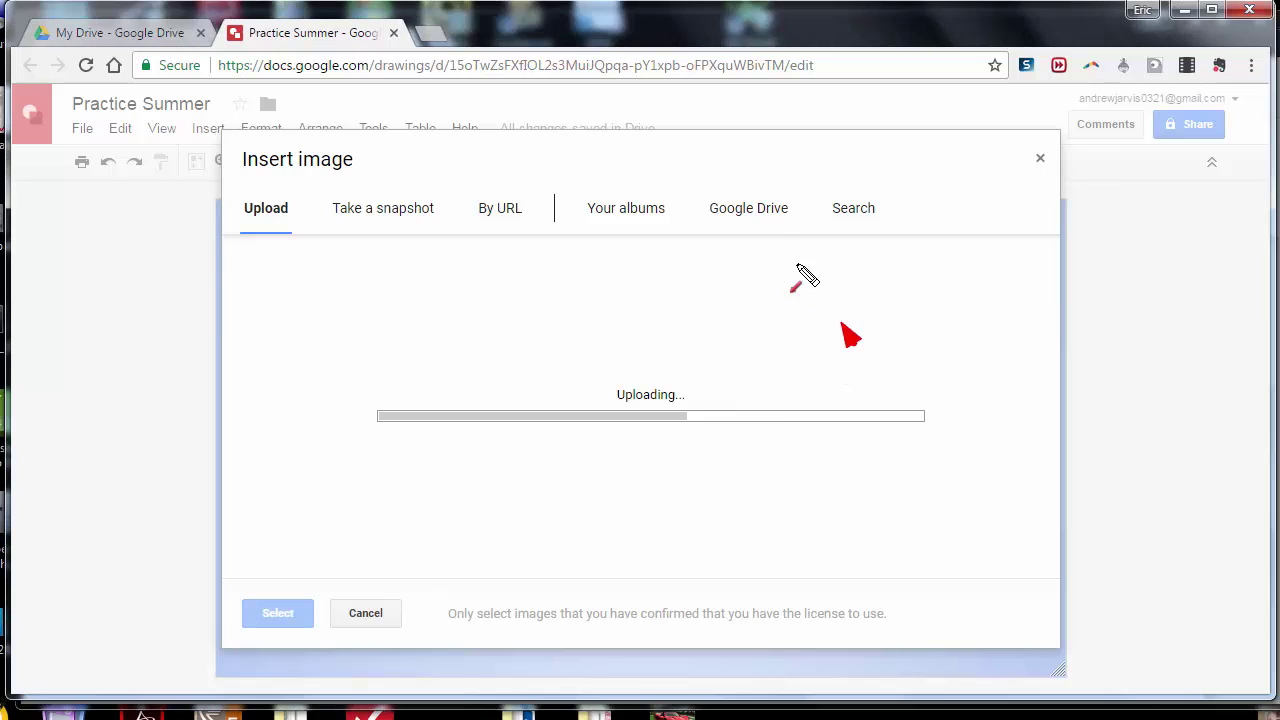
Move the squid photo and mask it to an oval shape
left_click_drag(851, 340, 773, 227)
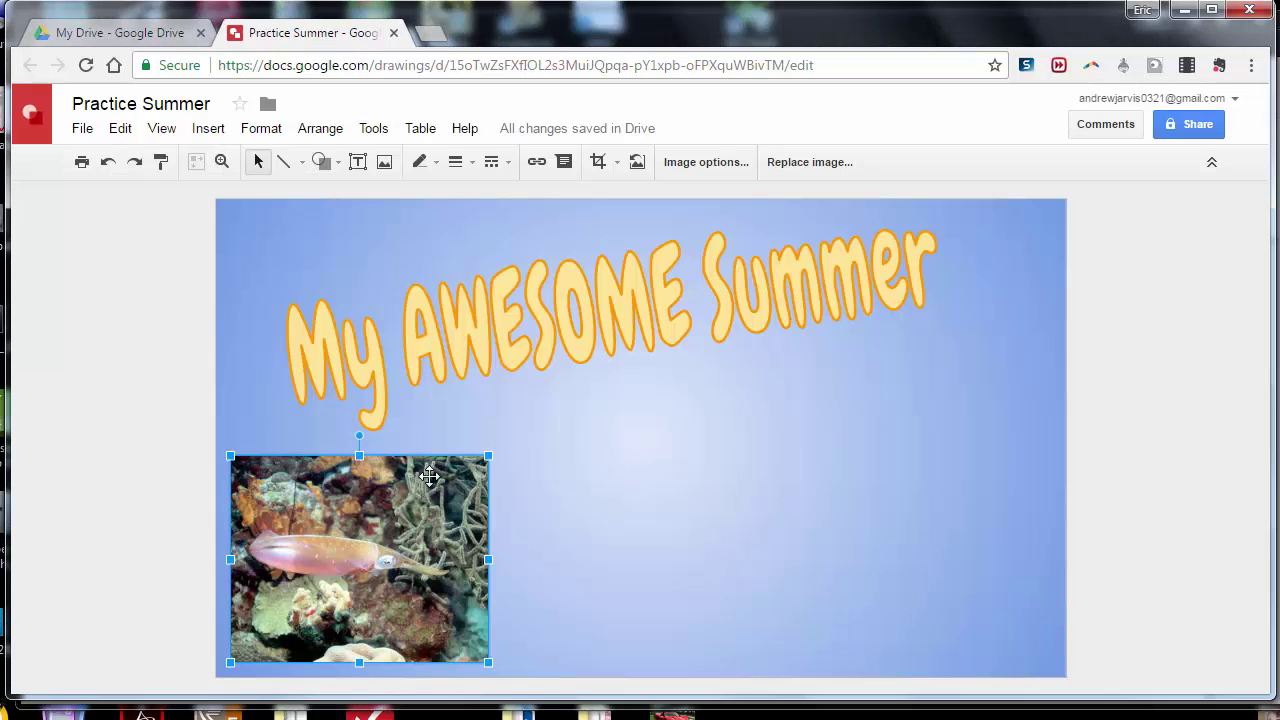
left_click_drag(429, 476, 886, 441)
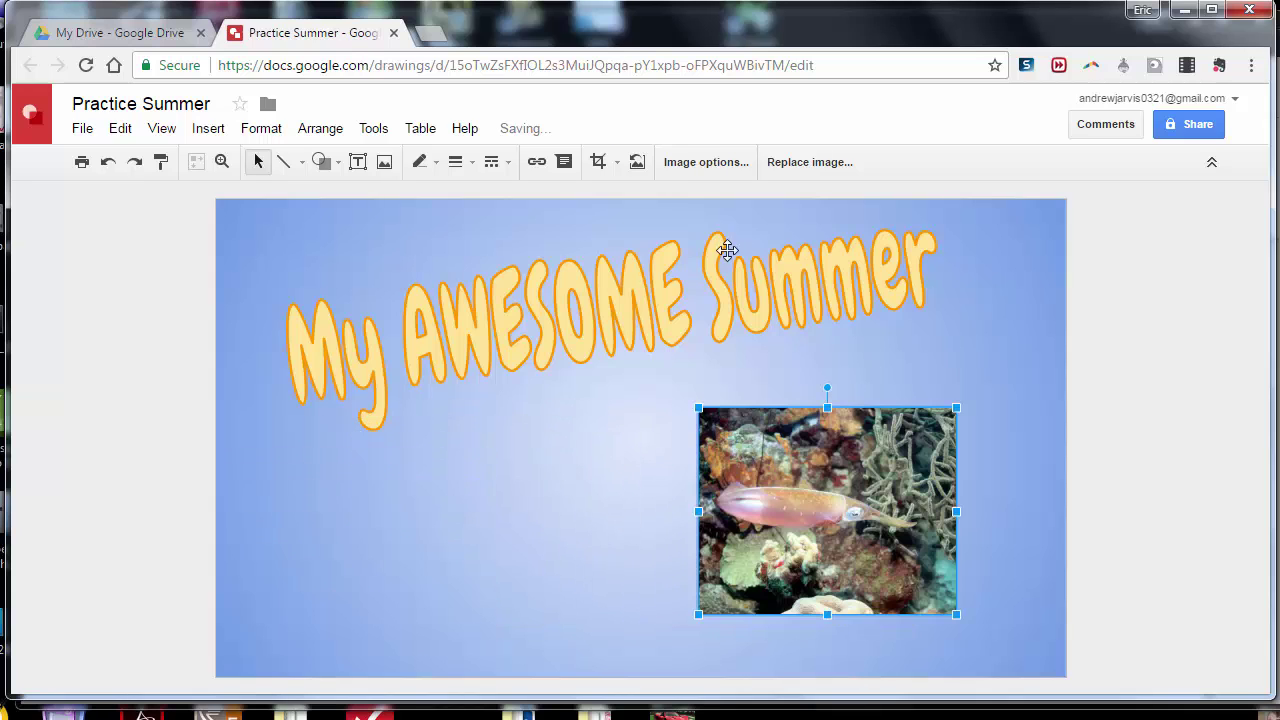
left_click(618, 161)
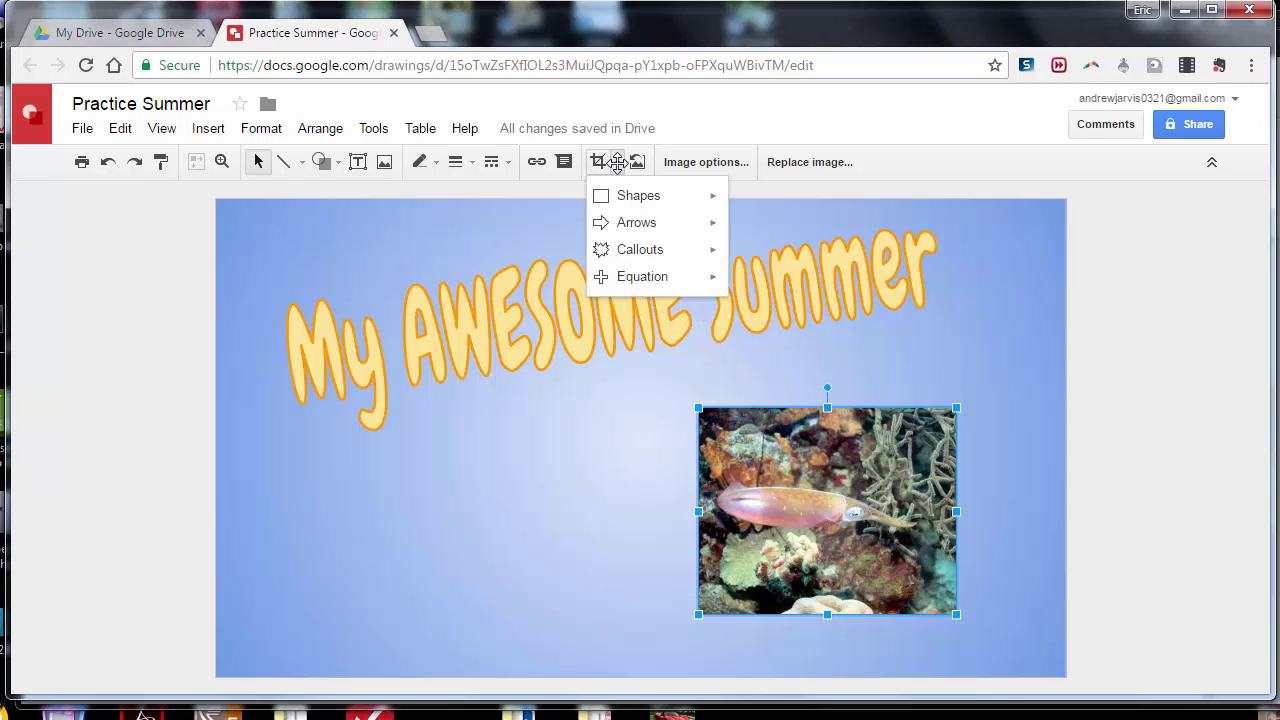
mouse_move(612, 194)
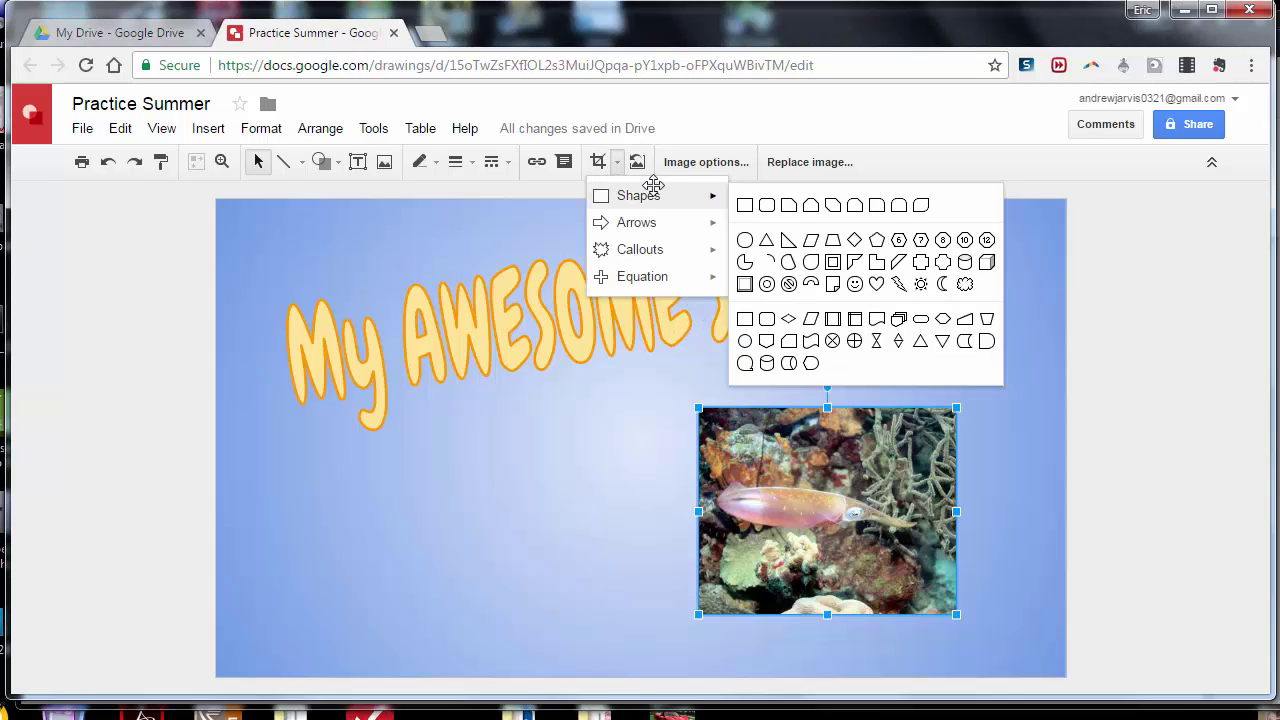
left_click(746, 238)
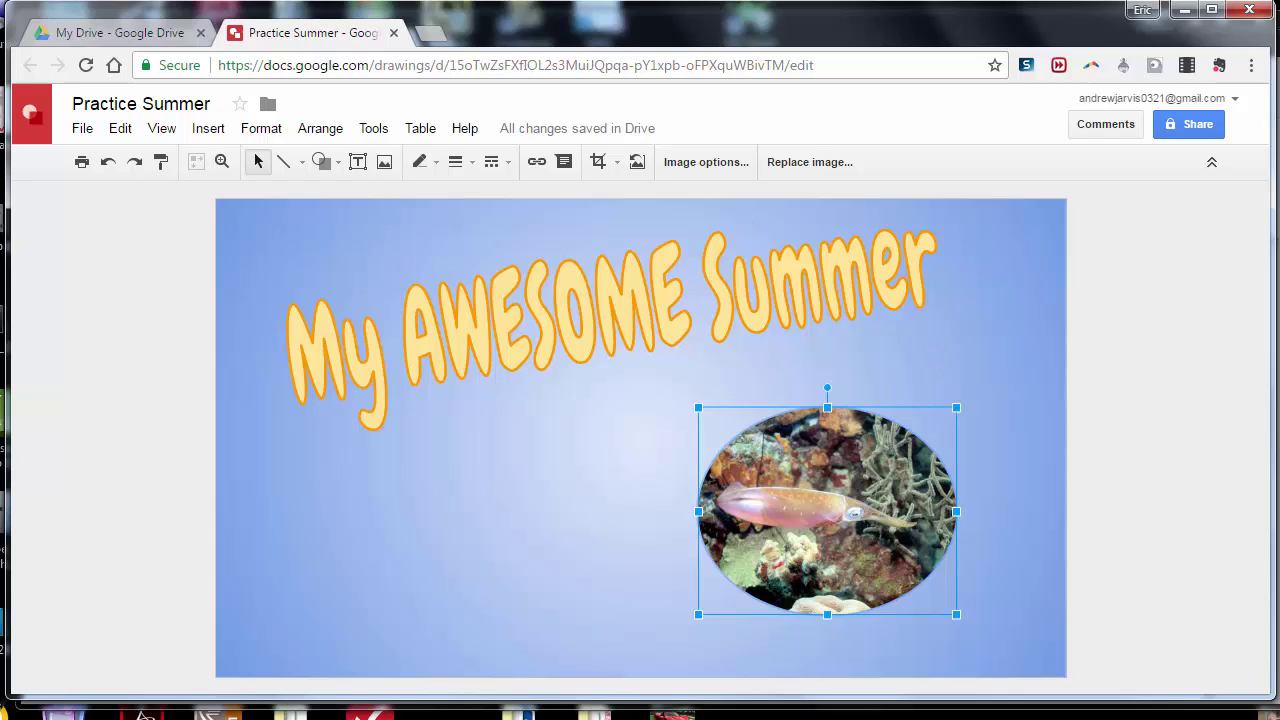
Enlarge the oval squid photo and centre it beneath the title
left_click(862, 346)
left_click(846, 438)
left_click_drag(816, 443, 445, 512)
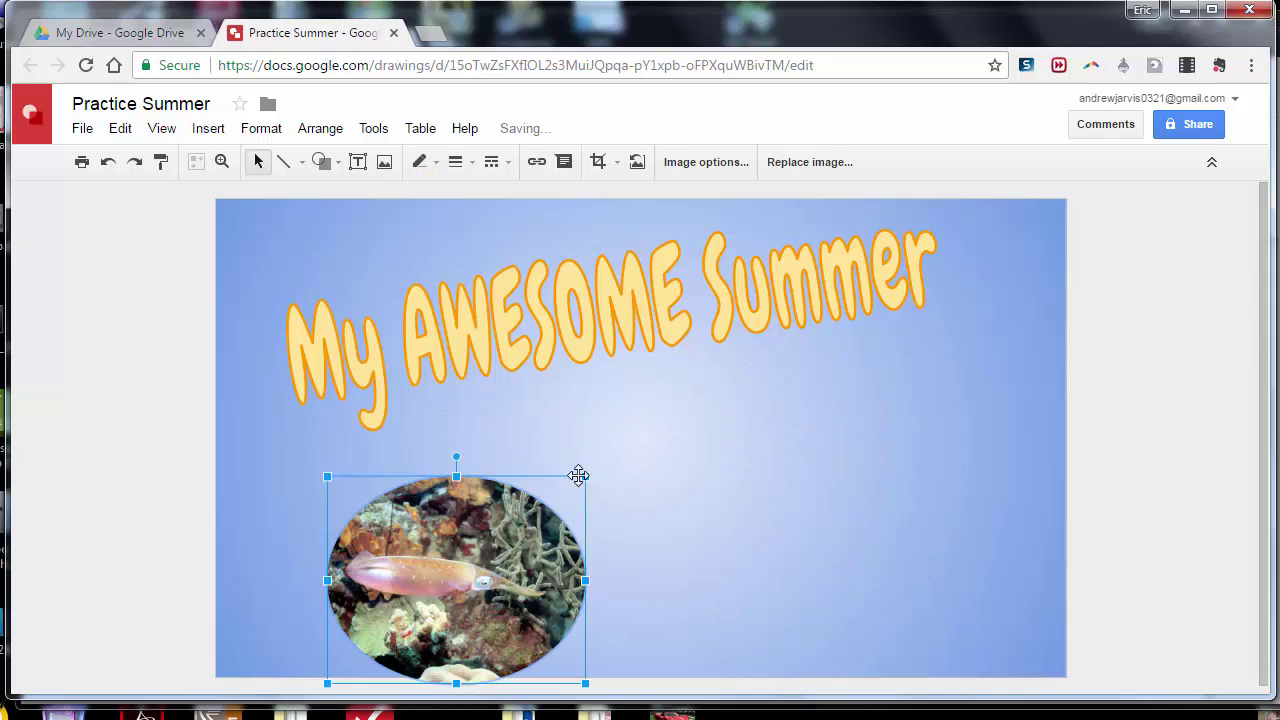
left_click_drag(580, 472, 628, 441)
left_click_drag(517, 503, 692, 472)
left_click(960, 388)
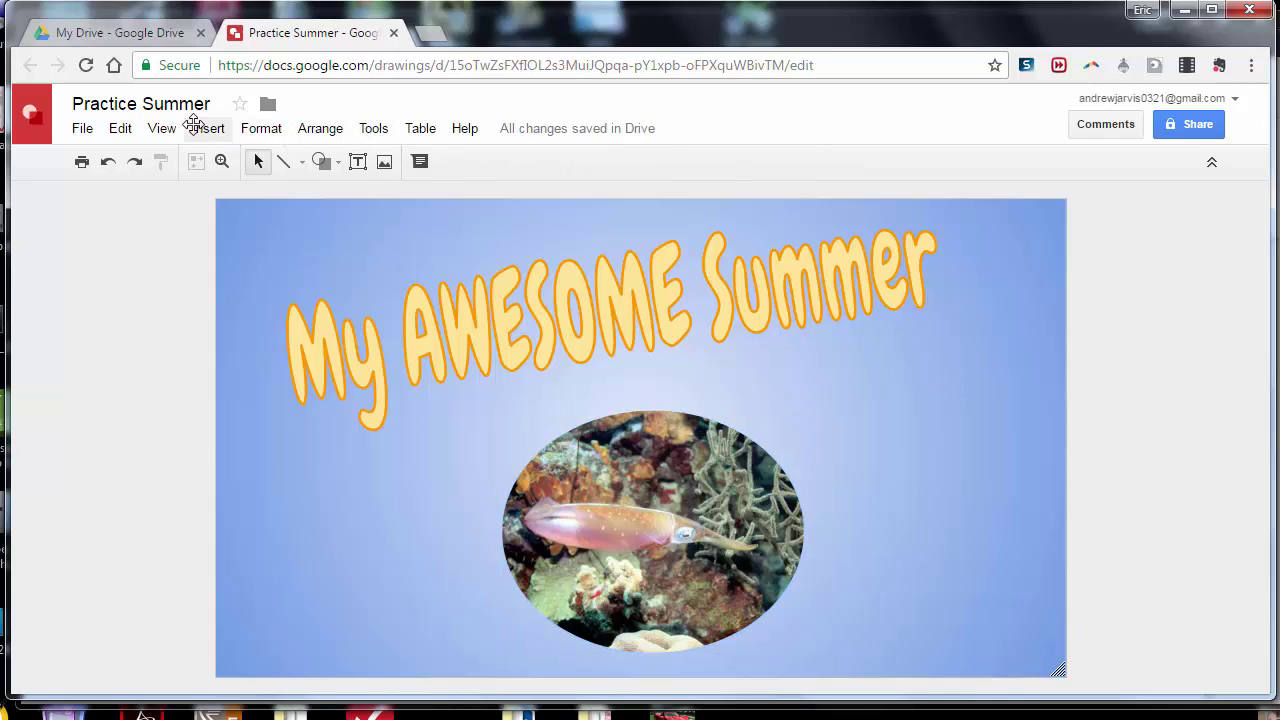
Insert the boy's photo IMG_8308.JPG from Google Drive
left_click(196, 132)
left_click(228, 188)
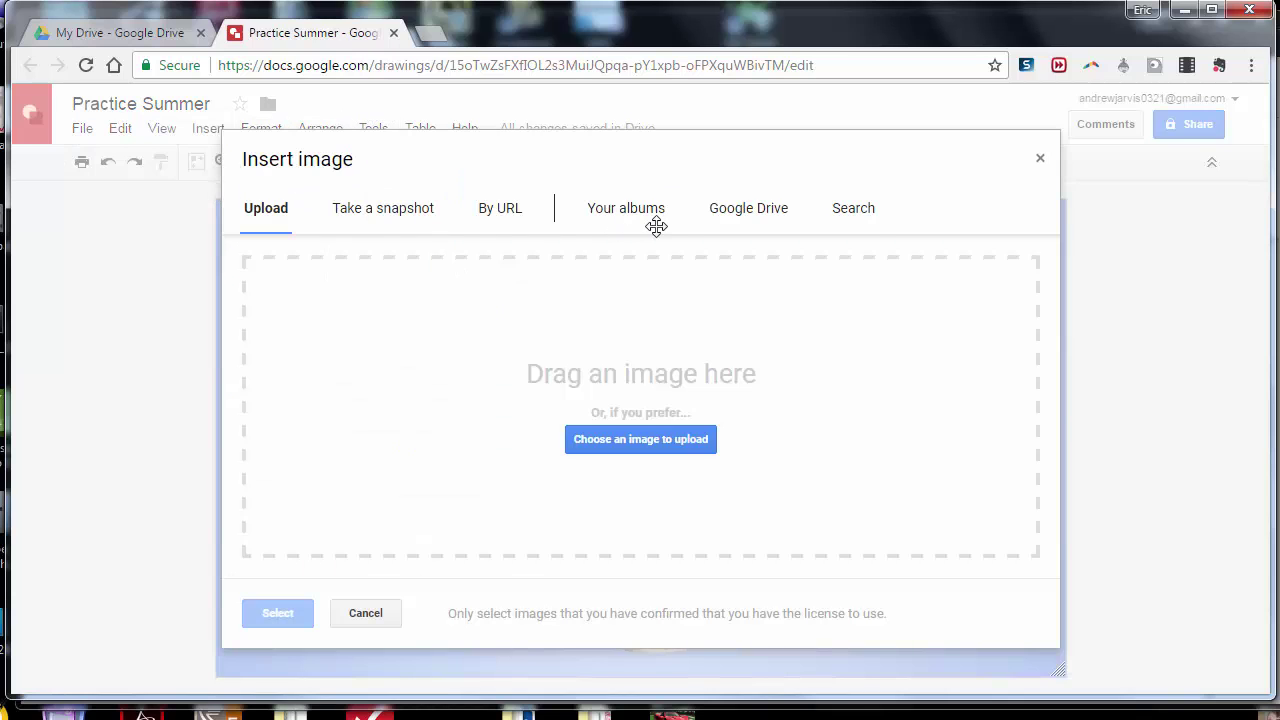
left_click(763, 209)
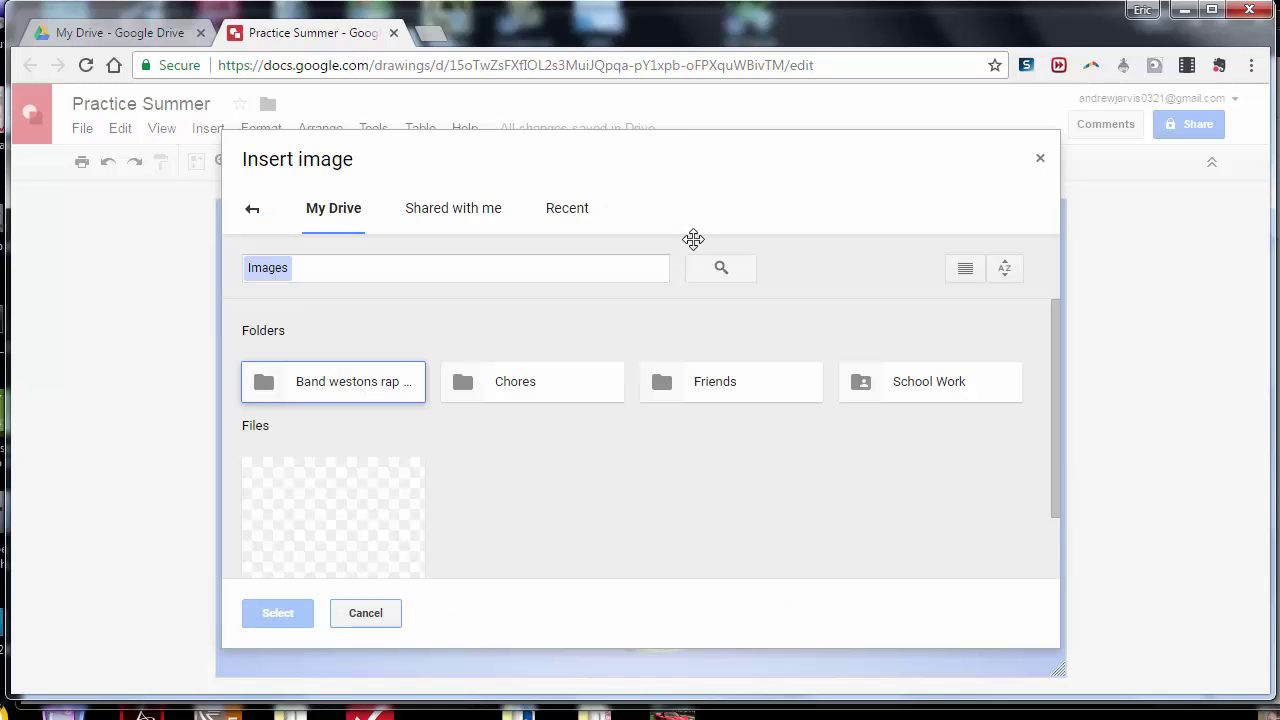
scroll(566, 458, "down", 1)
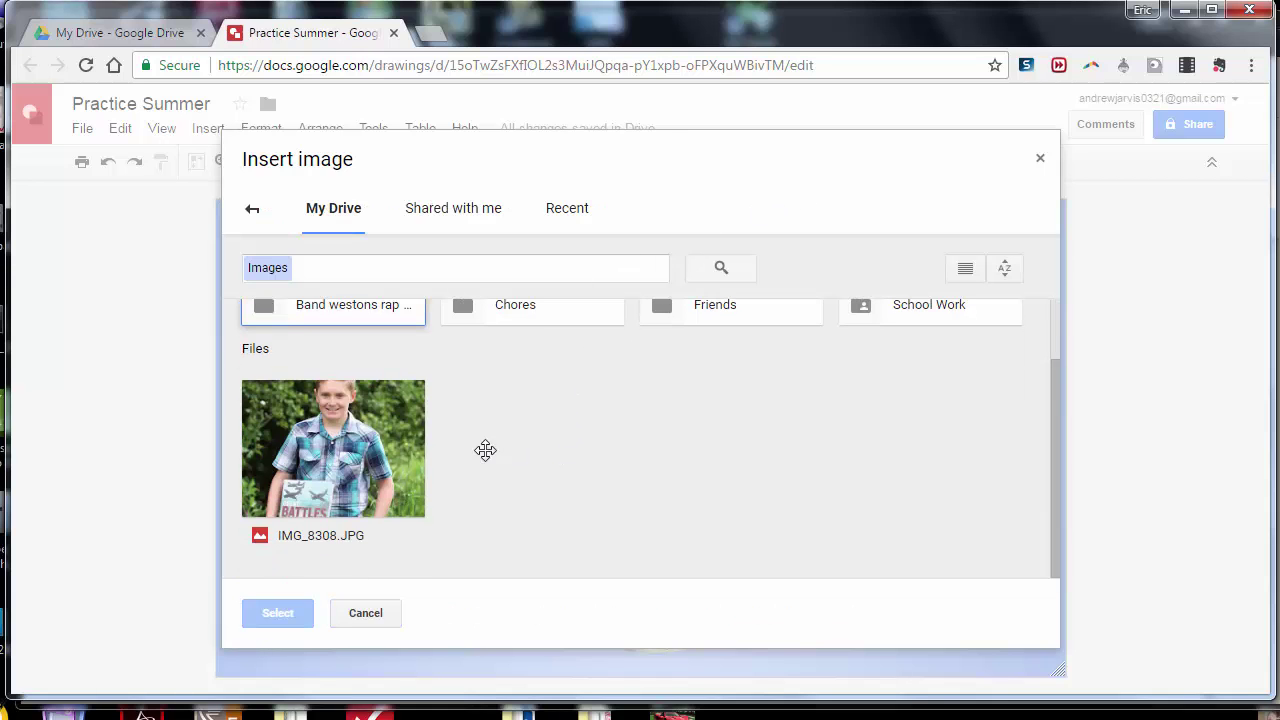
key("Escape")
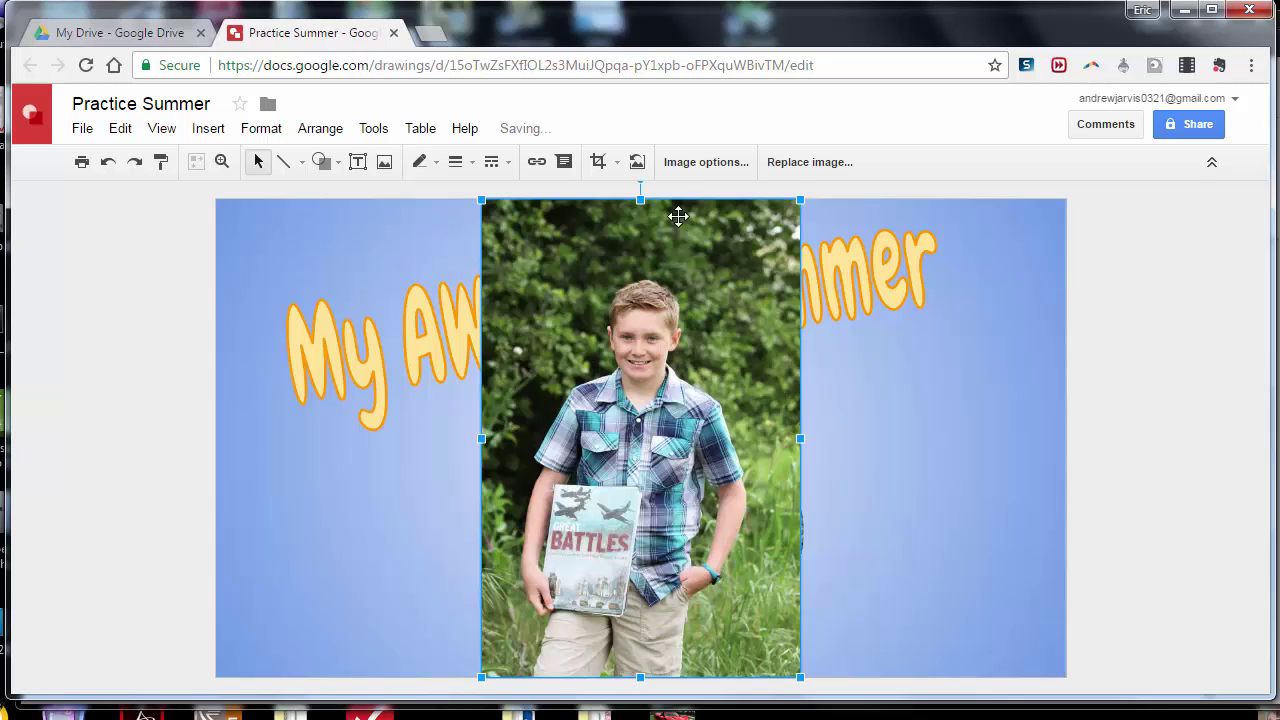
Mask the boy's photo to an oval and place it at the lower right
left_click(617, 162)
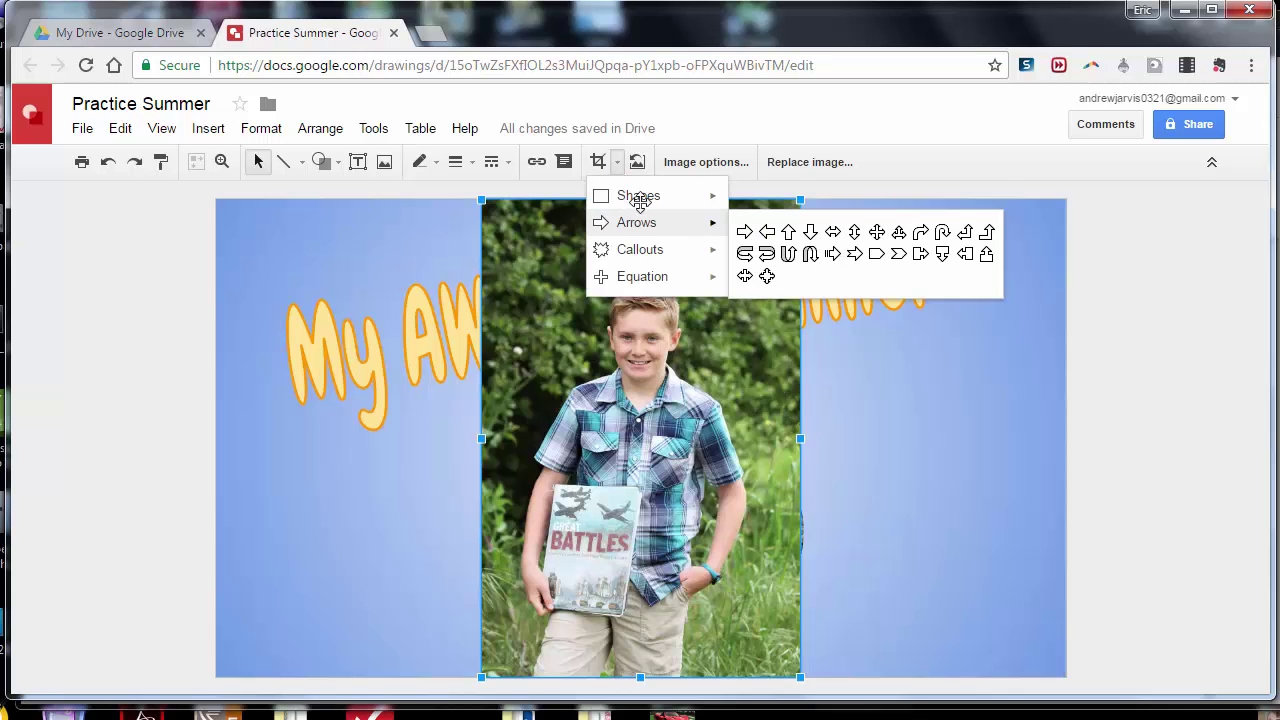
mouse_move(639, 198)
left_click(748, 233)
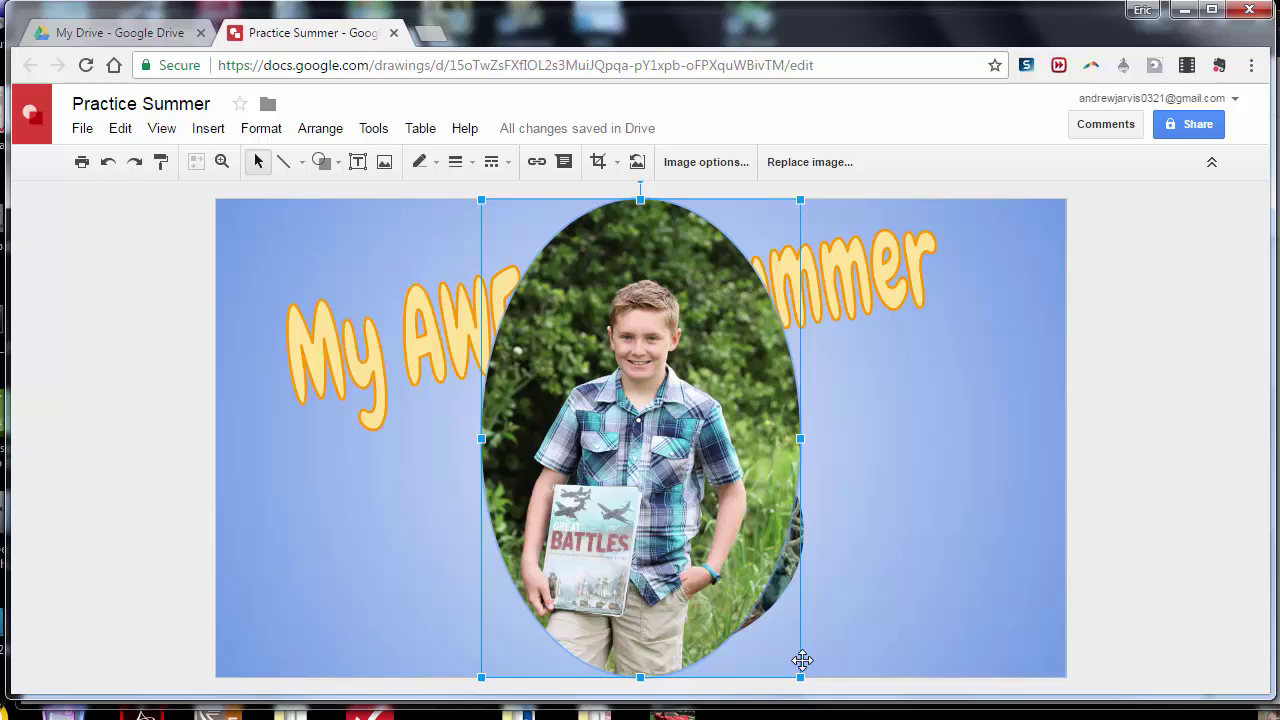
left_click_drag(771, 617, 670, 478)
left_click_drag(570, 320, 570, 453)
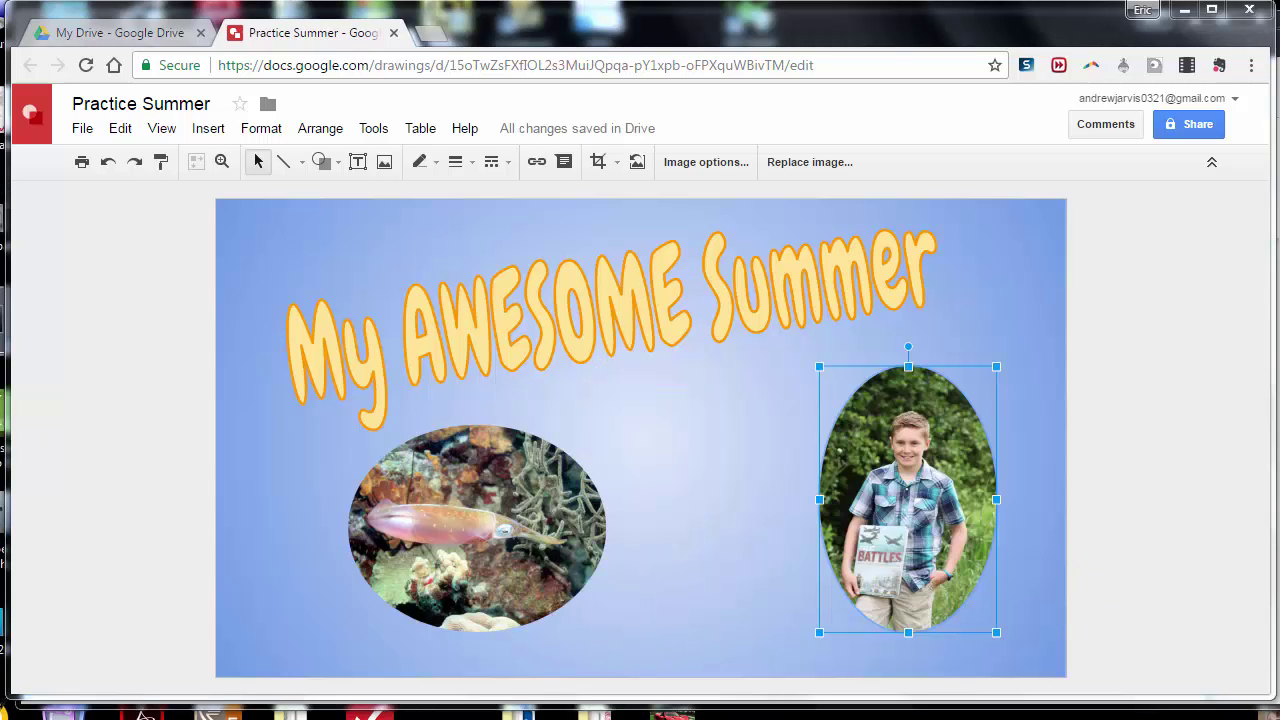
Add a text box between the photos and type the author byline
left_click(957, 271)
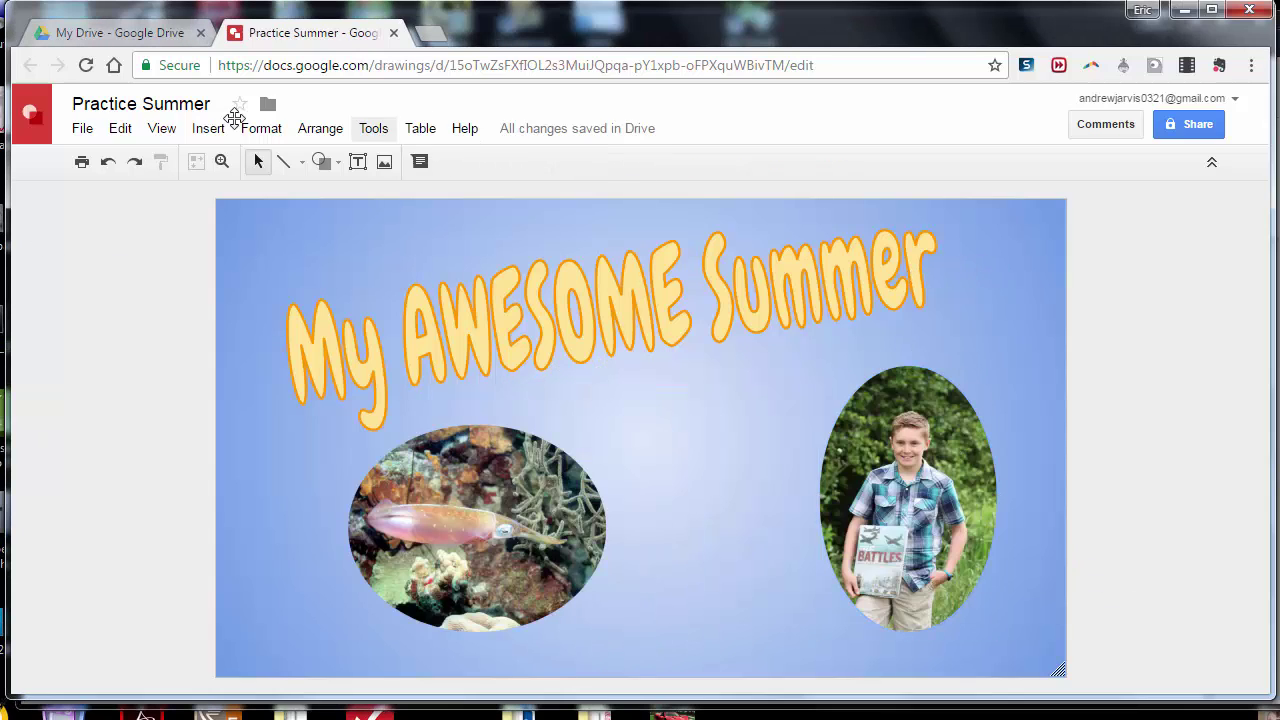
left_click(207, 128)
left_click(240, 160)
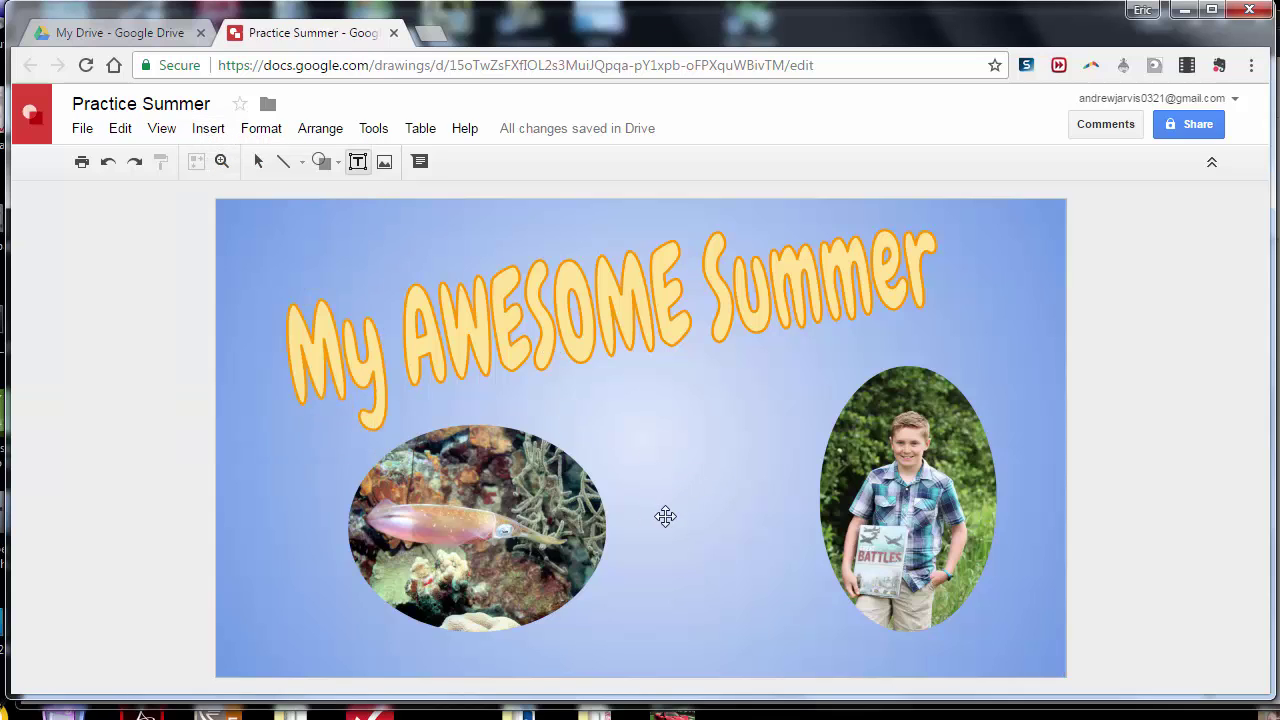
left_click(677, 523)
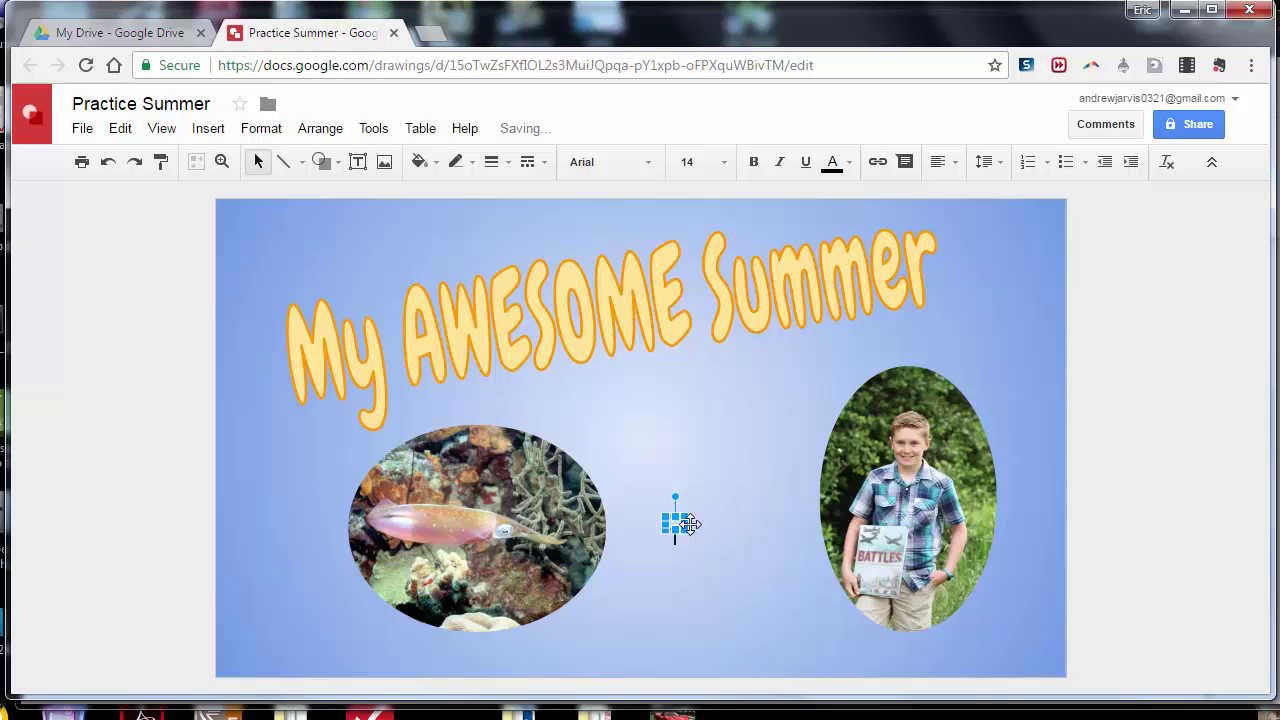
left_click_drag(688, 533, 738, 593)
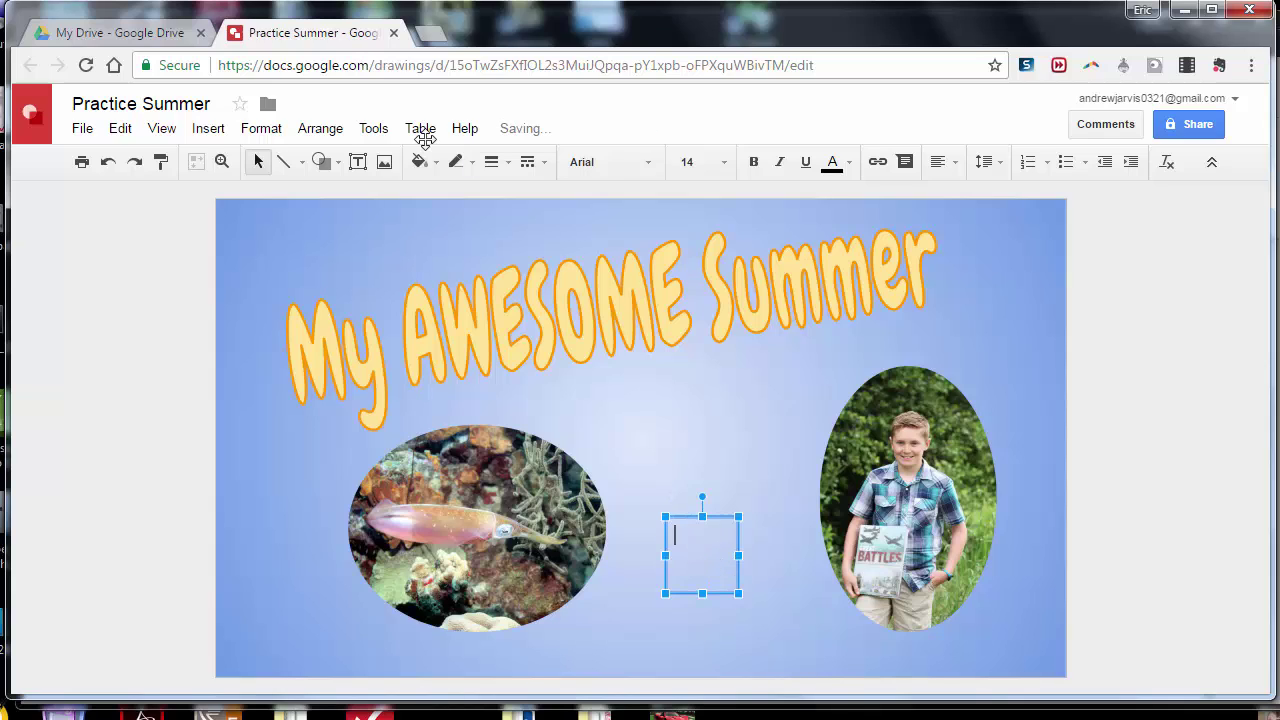
type("By Eric Jarvis")
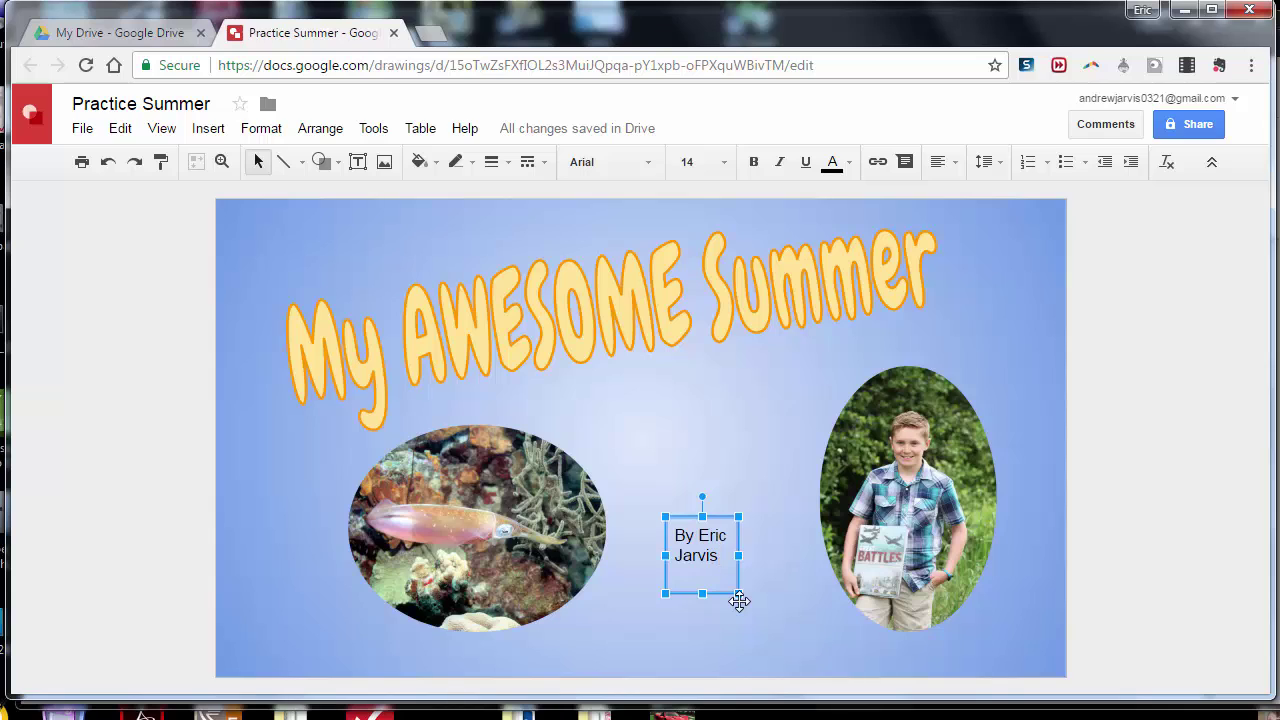
left_click_drag(739, 591, 762, 564)
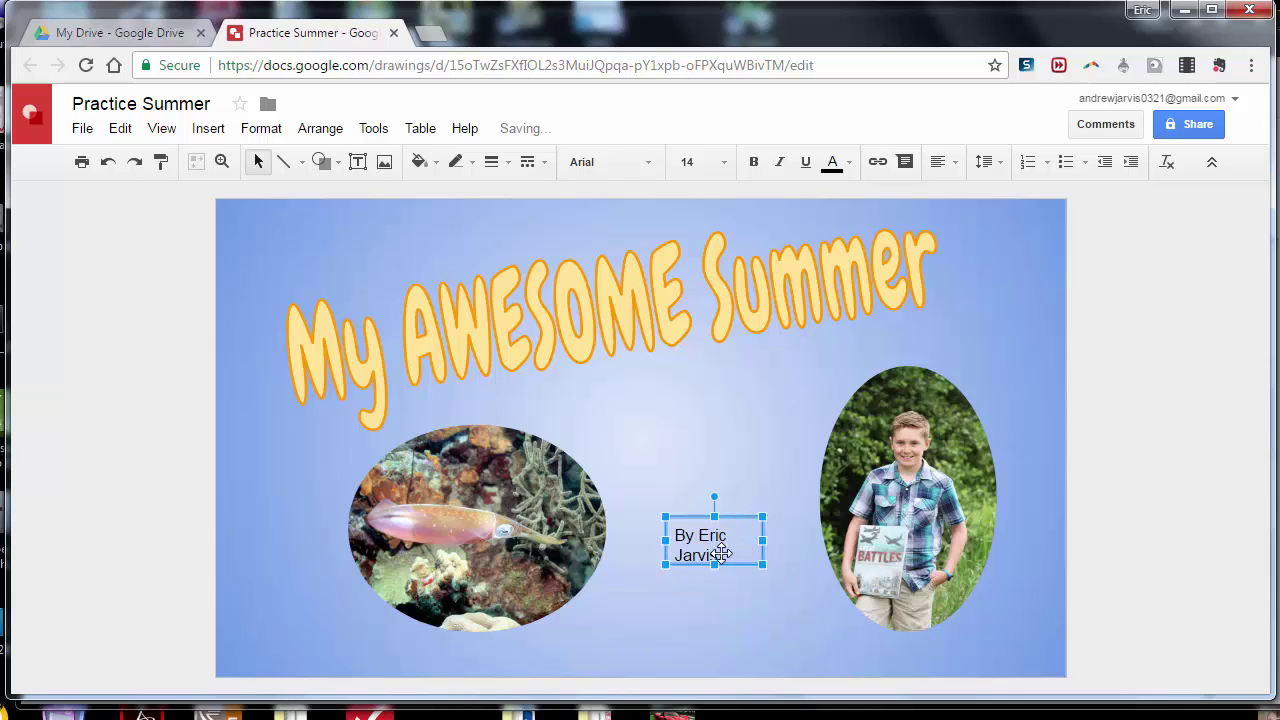
Make the byline 18-point bold and widen its box to fit one line
key("ctrl+a")
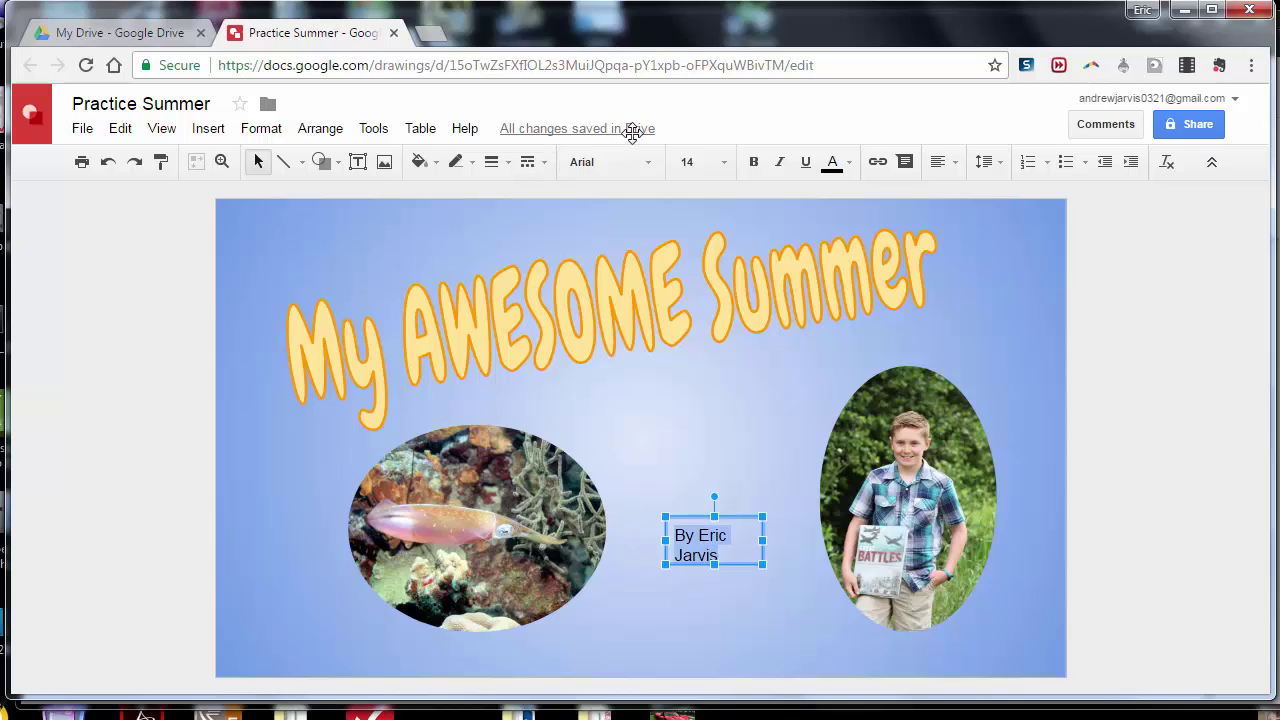
left_click(728, 162)
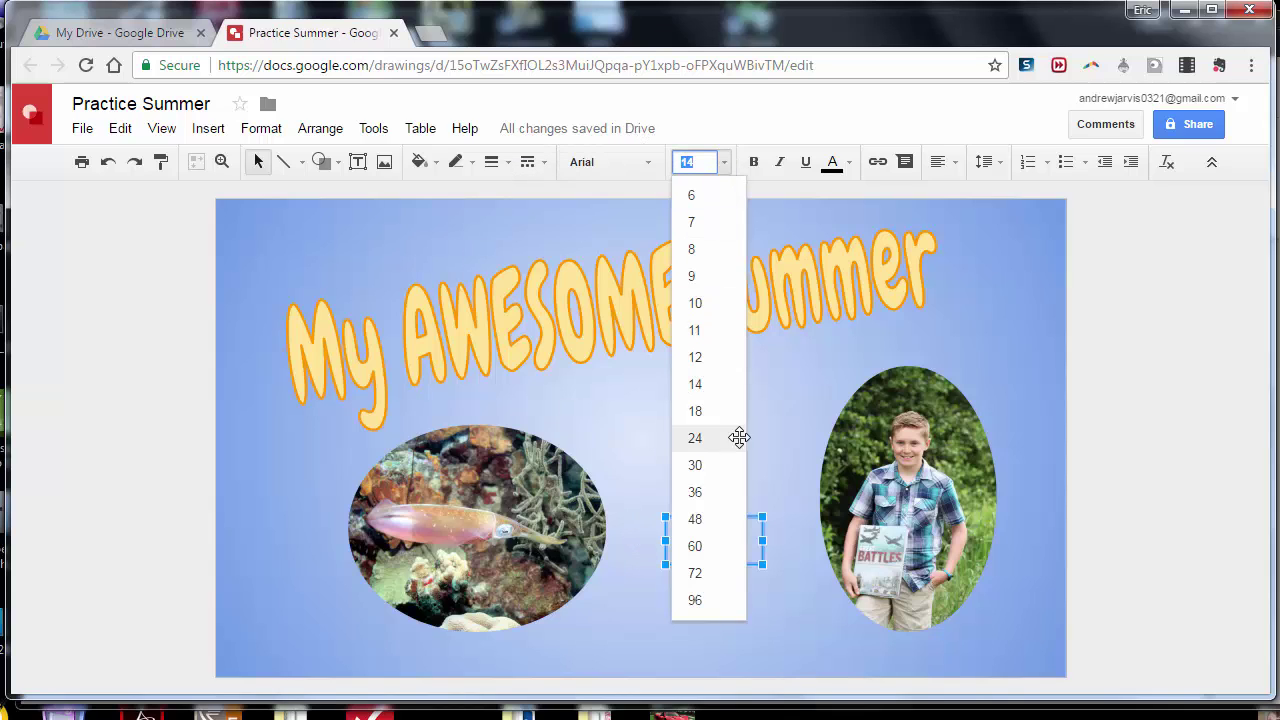
left_click(714, 412)
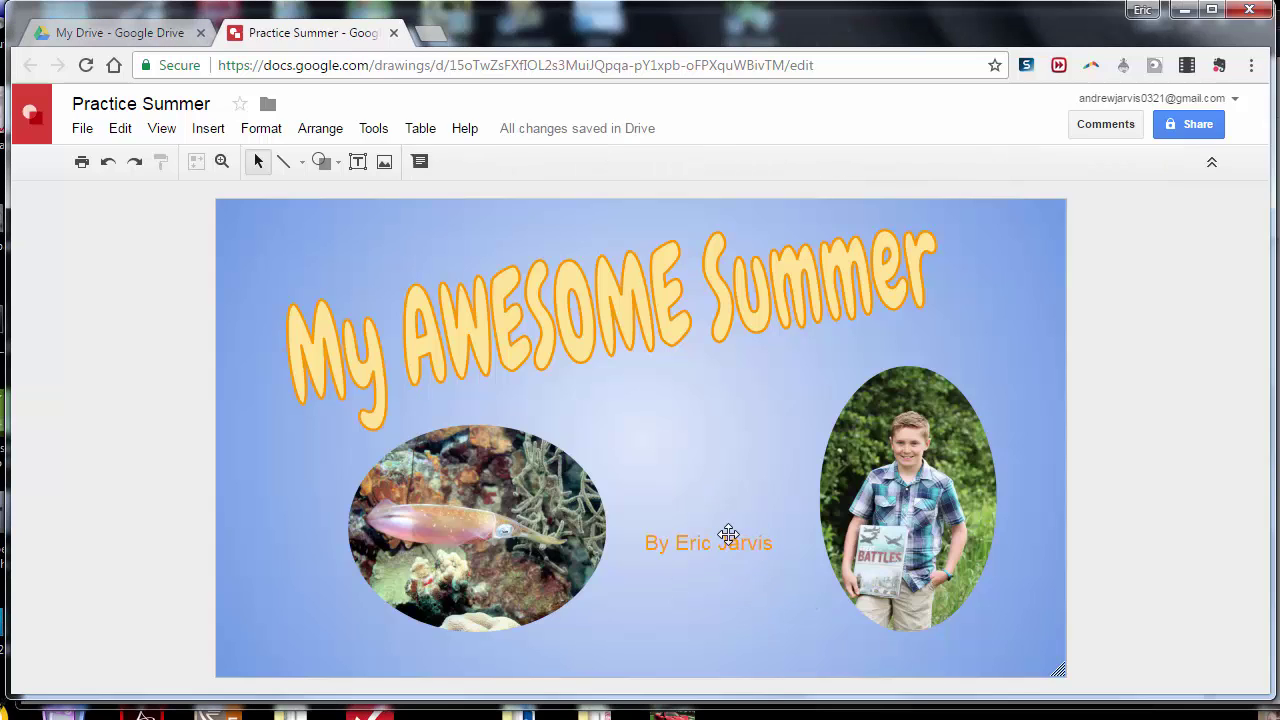
double_click(729, 538)
triple_click(729, 538)
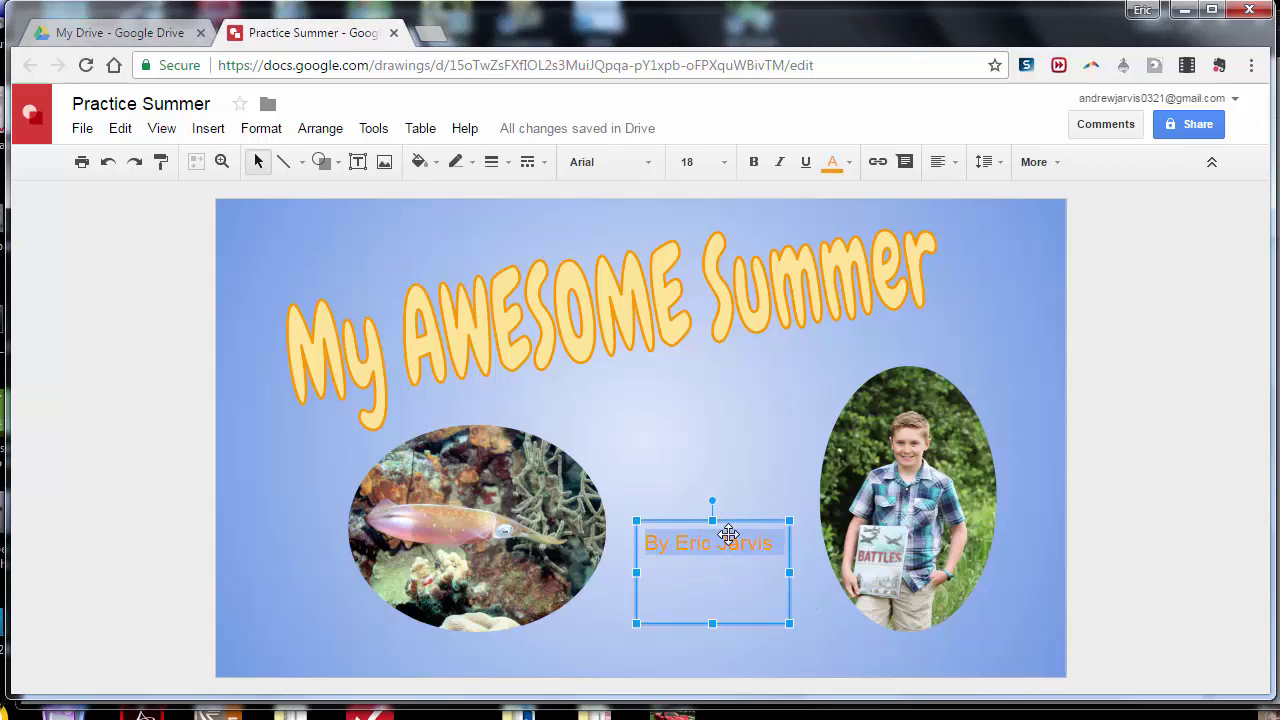
left_click(754, 161)
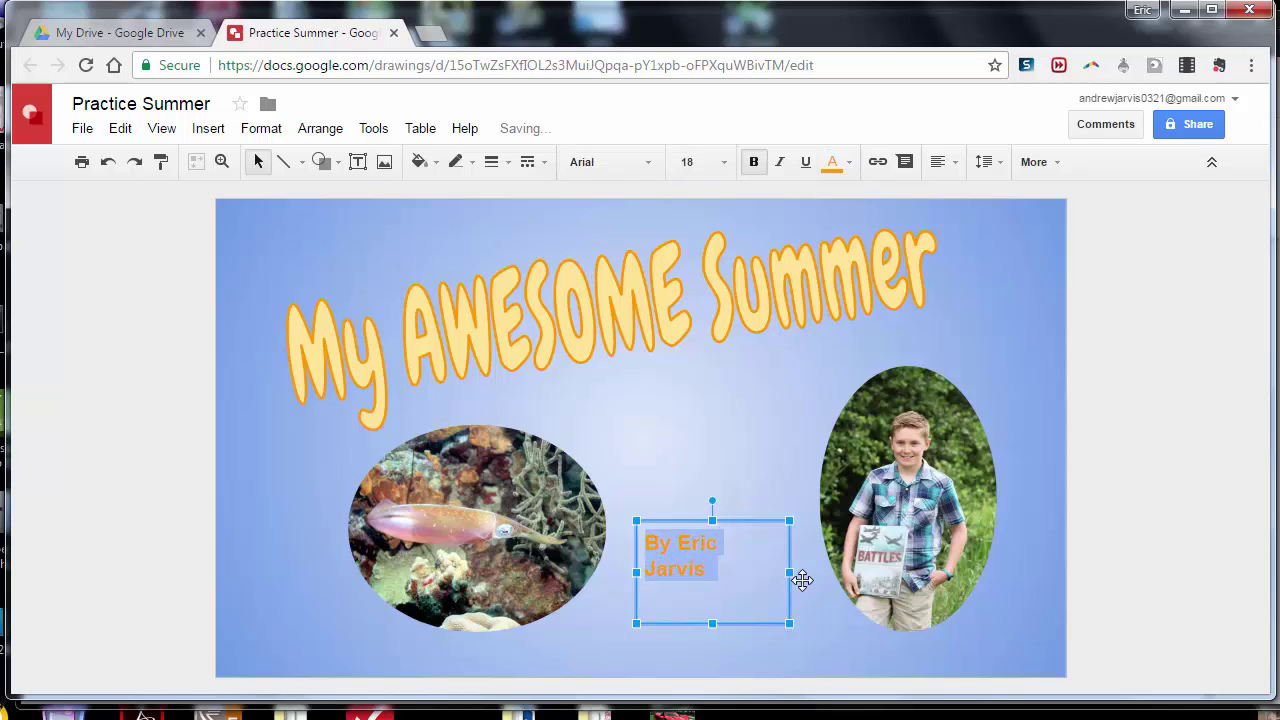
left_click_drag(790, 572, 813, 572)
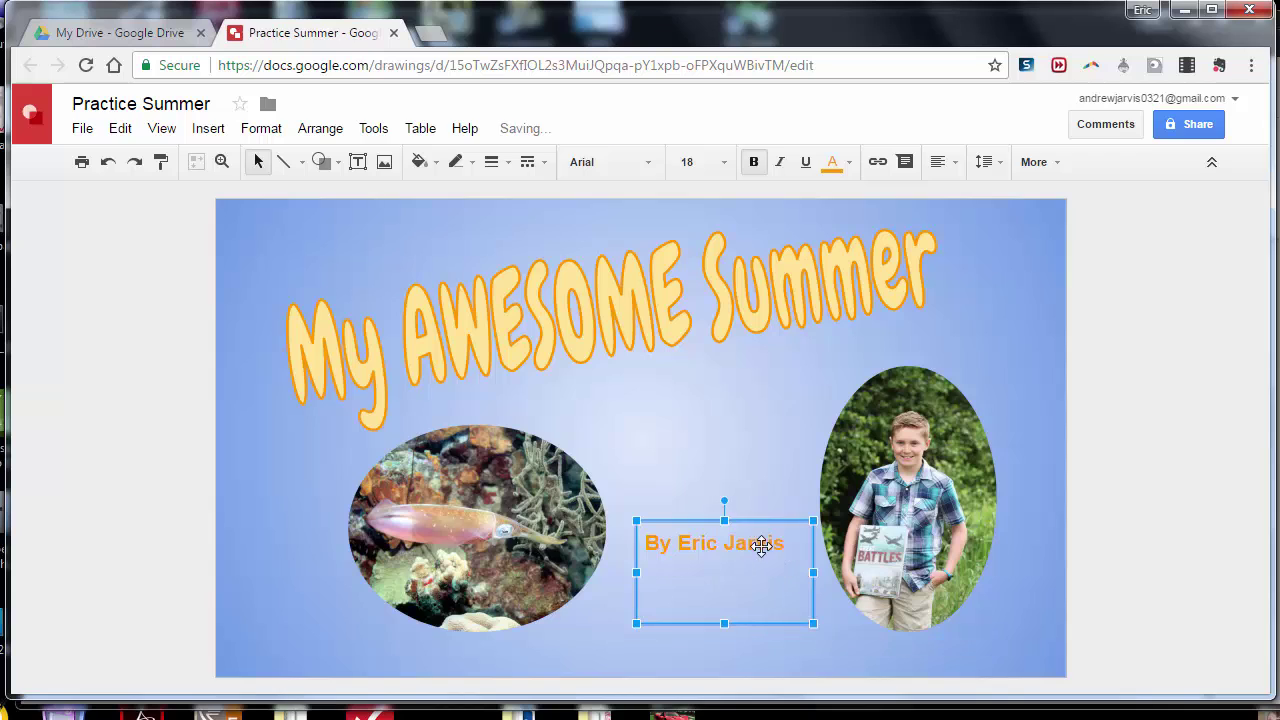
left_click(737, 428)
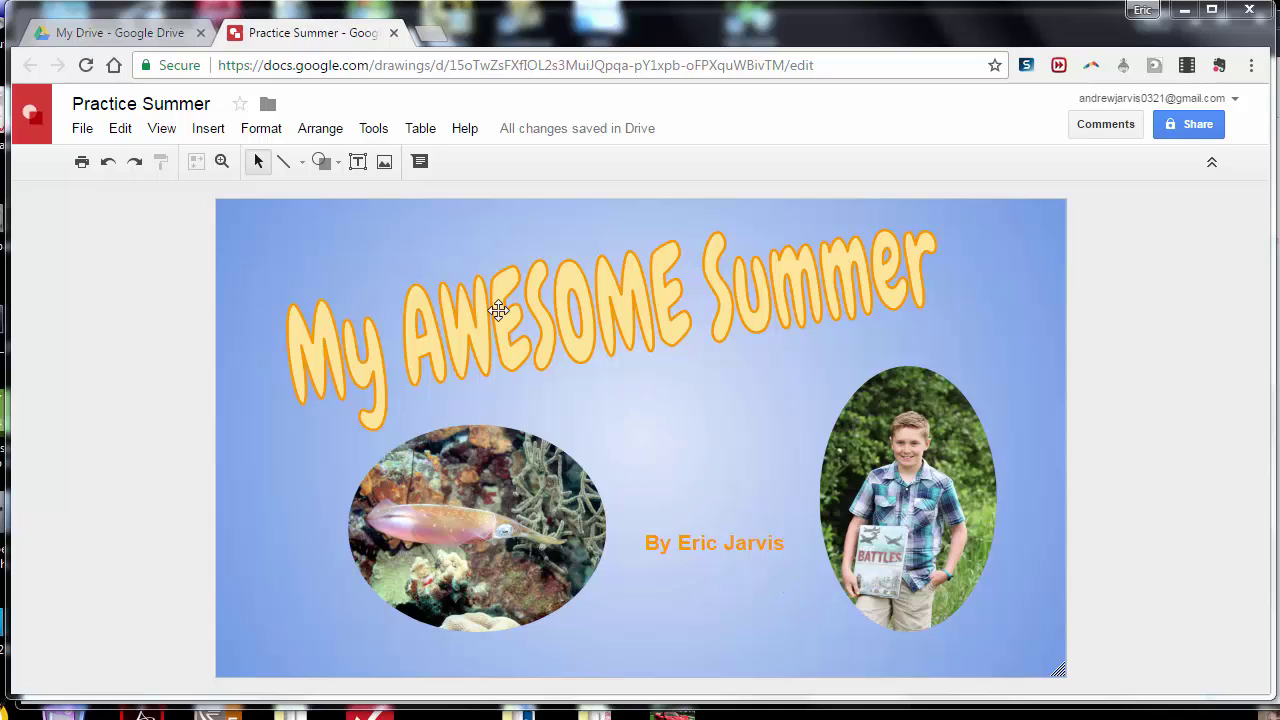
Download the drawing as JPEG Practice Summer.jpg into SchoolTemp and dismiss the download bar
left_click(84, 129)
mouse_move(166, 443)
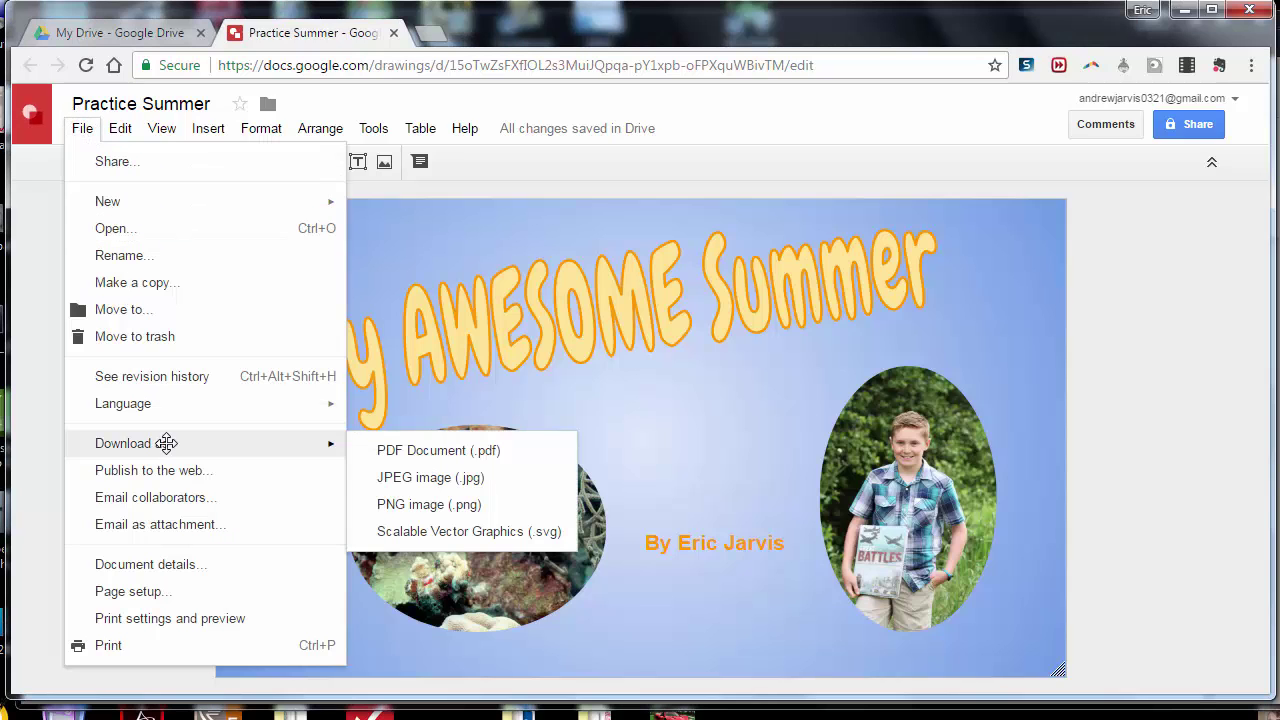
left_click(417, 477)
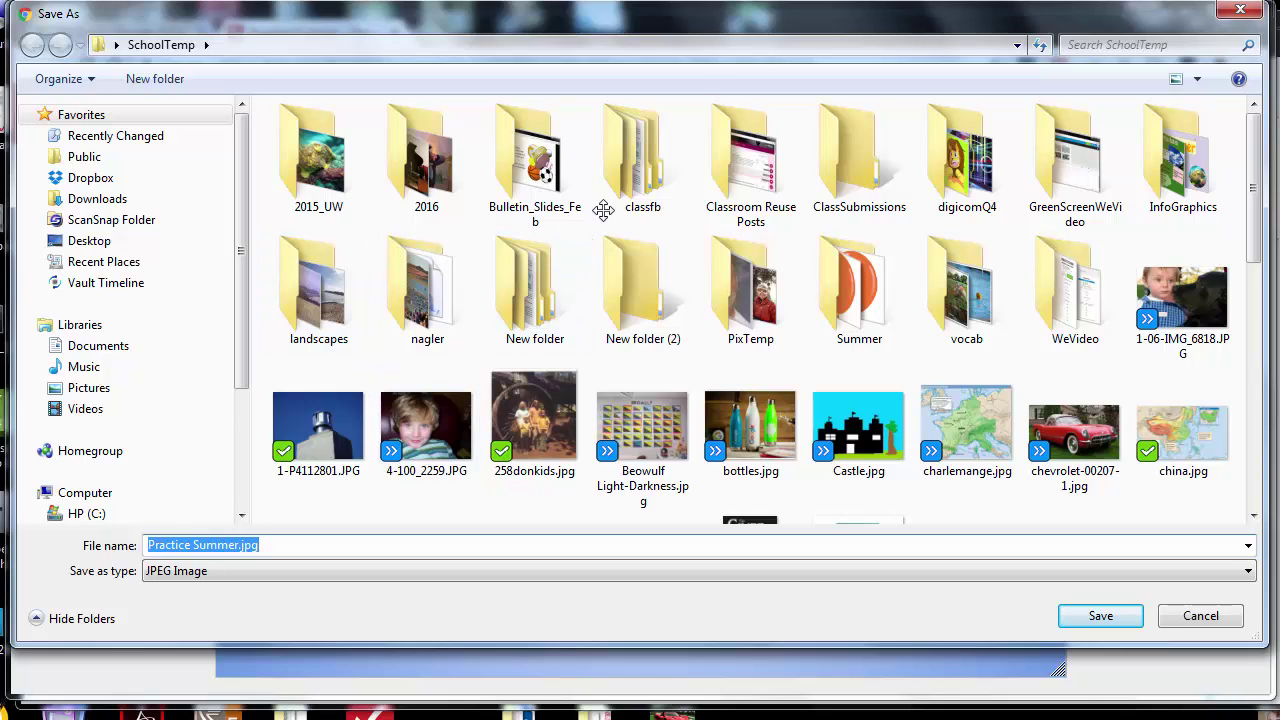
left_click(1082, 616)
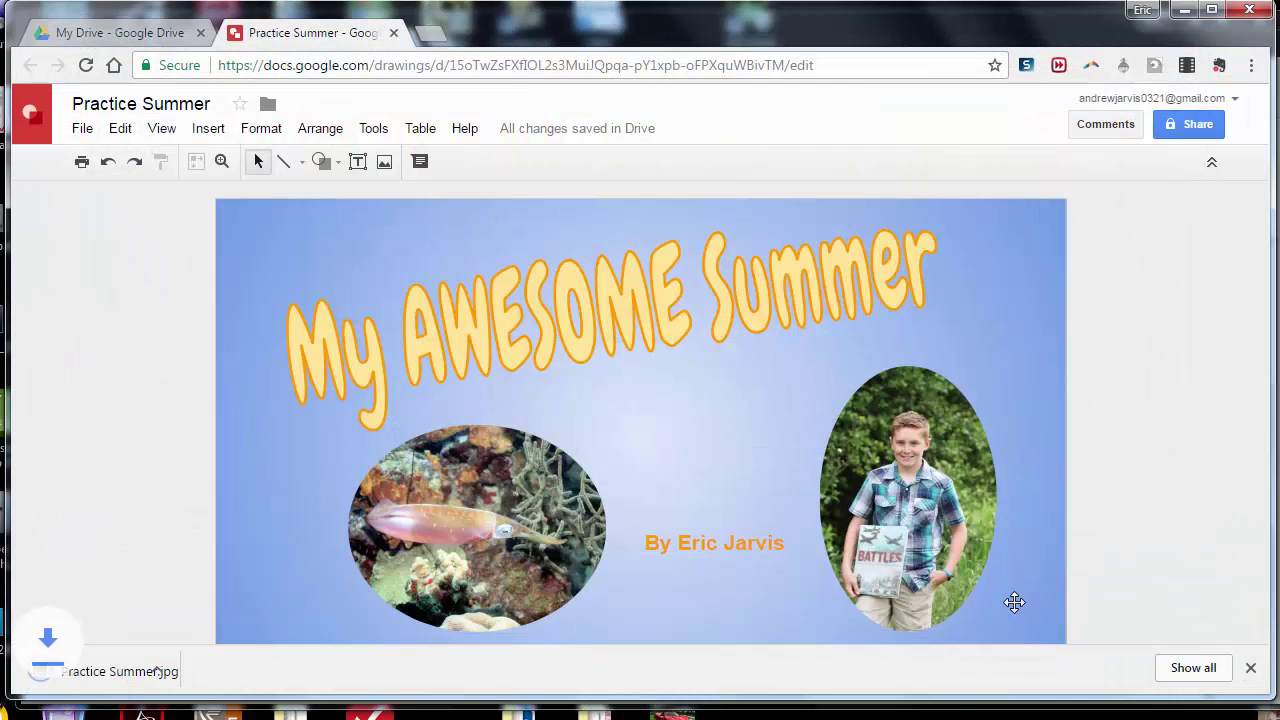
left_click(1255, 668)
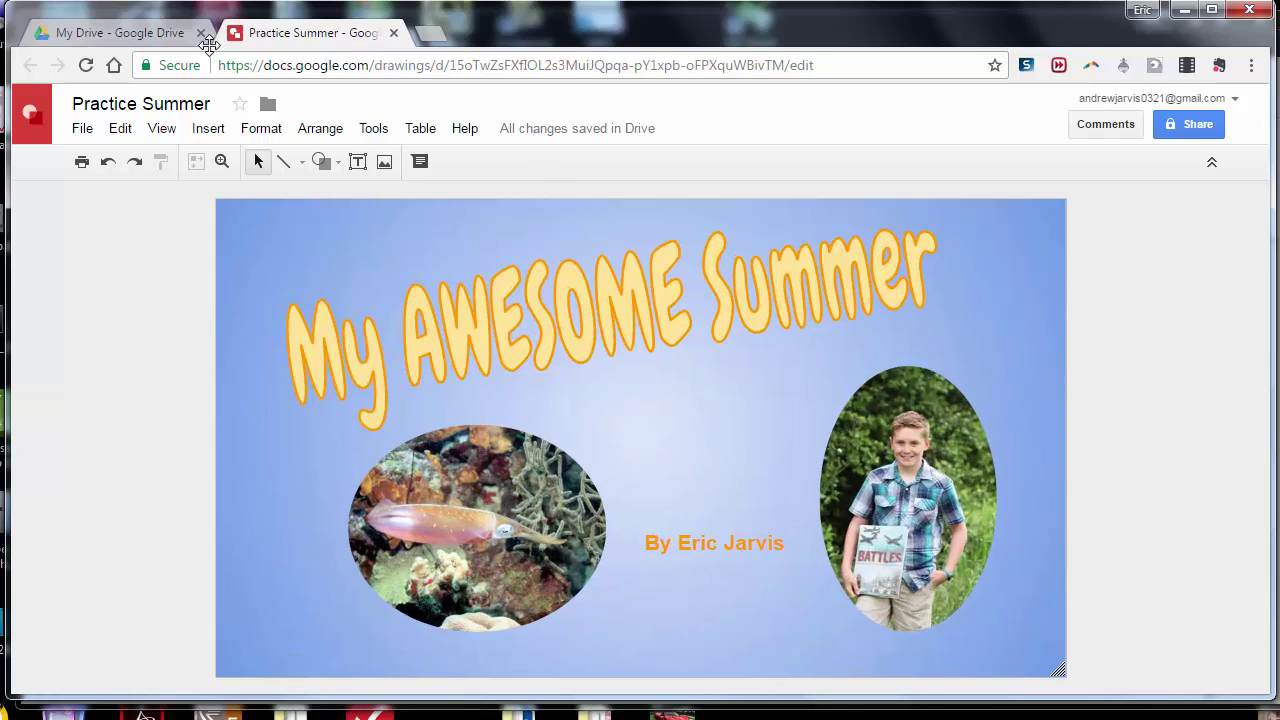
Go to thinglink.com in a new Chrome tab
left_click(430, 32)
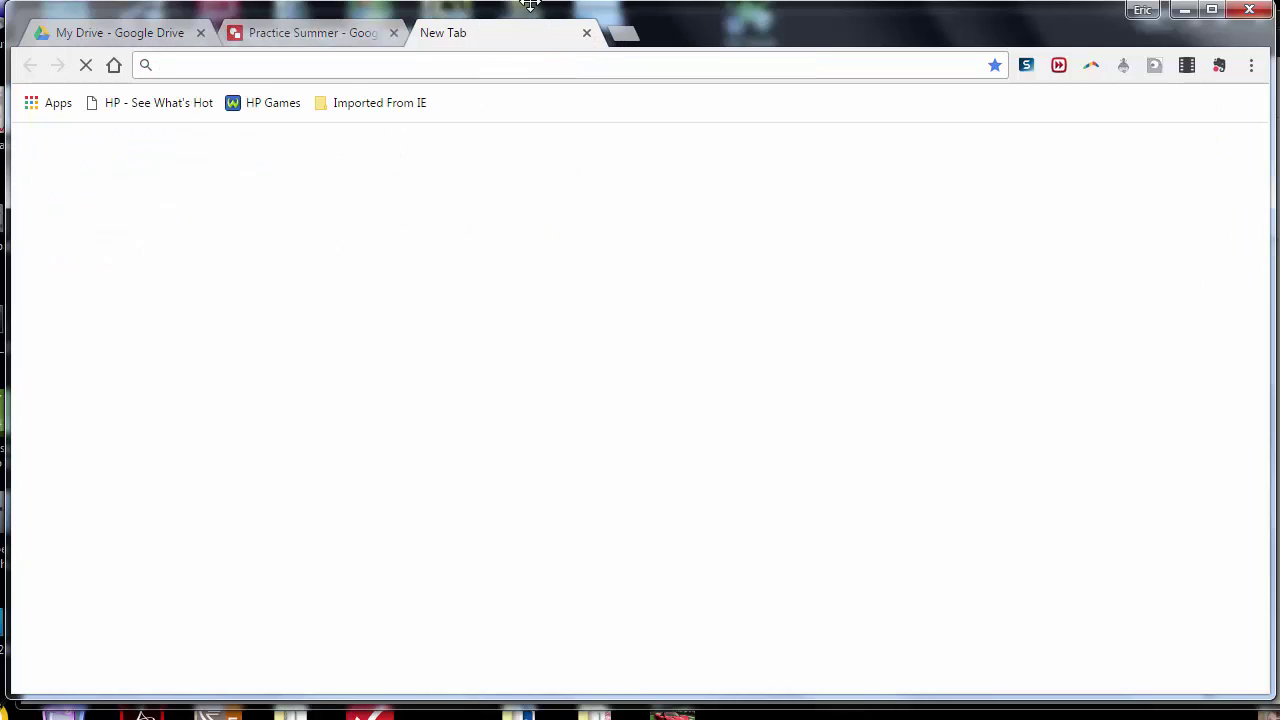
type("thinglink.com")
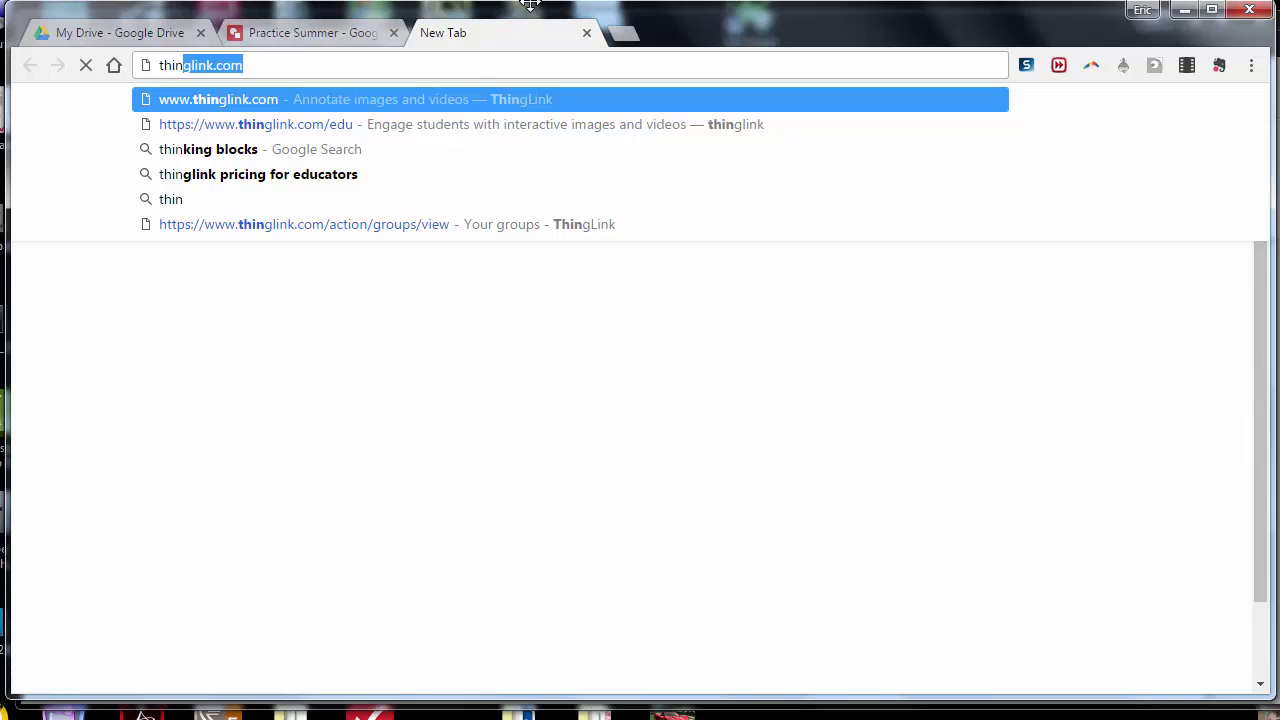
key("Return")
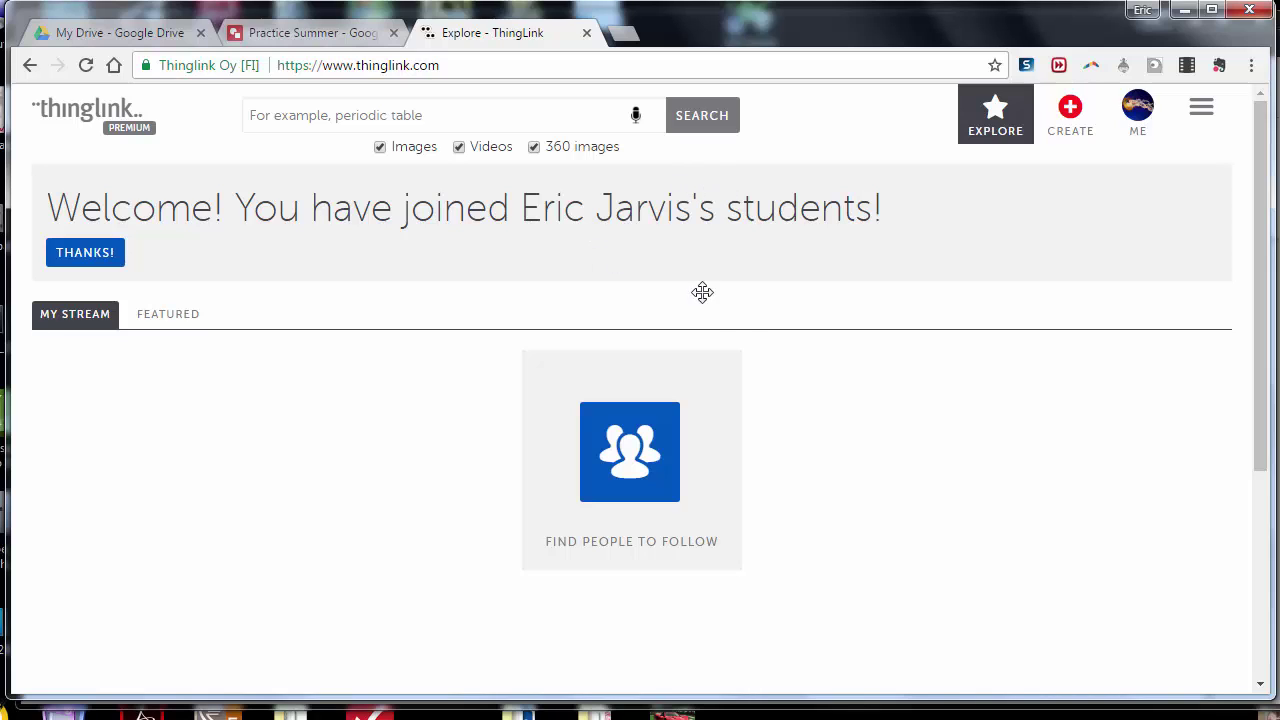
Start a new ThingLink from a computer image and bring up the file chooser on the upload page
left_click(1062, 112)
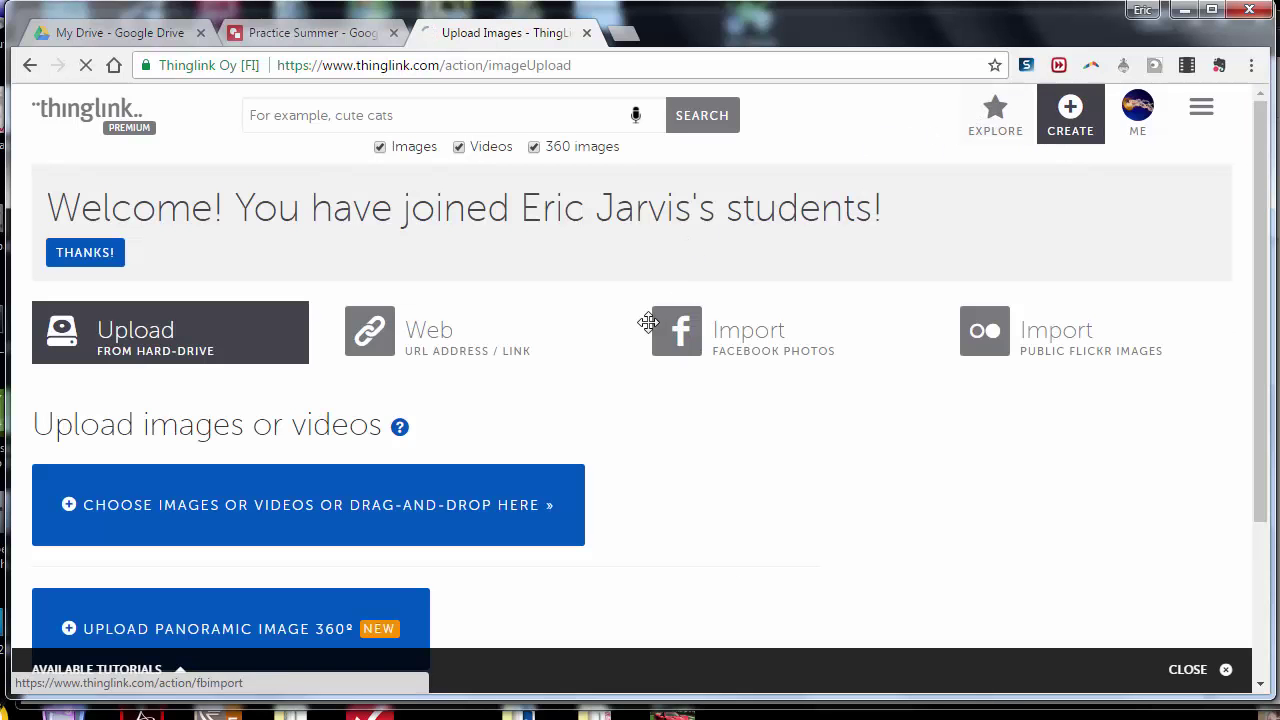
scroll(623, 434, "down", 2)
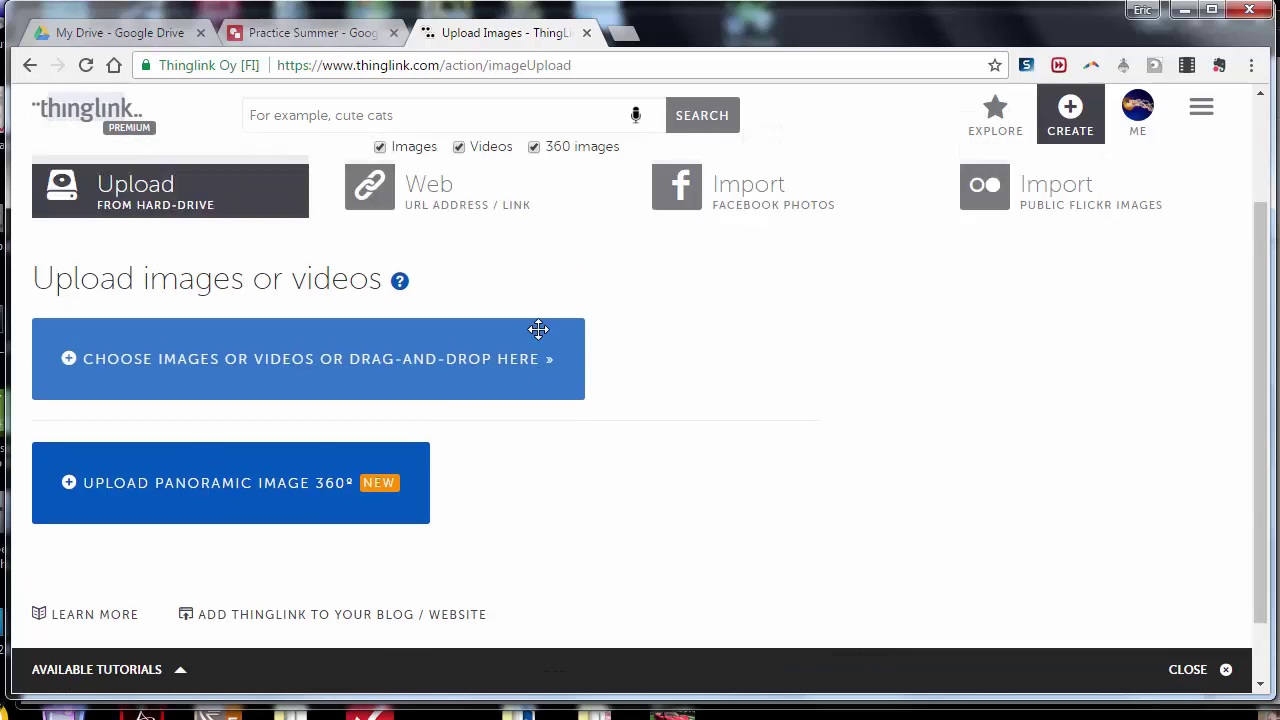
scroll(538, 329, "up", 2)
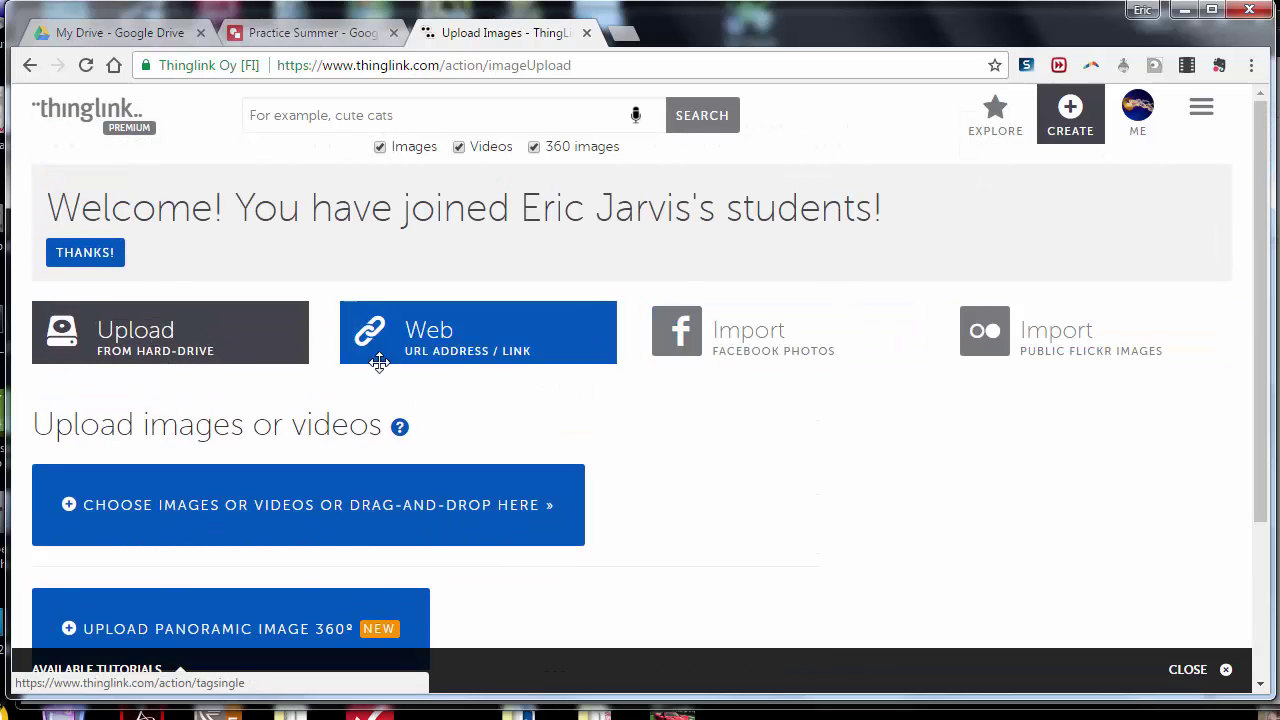
left_click(139, 337)
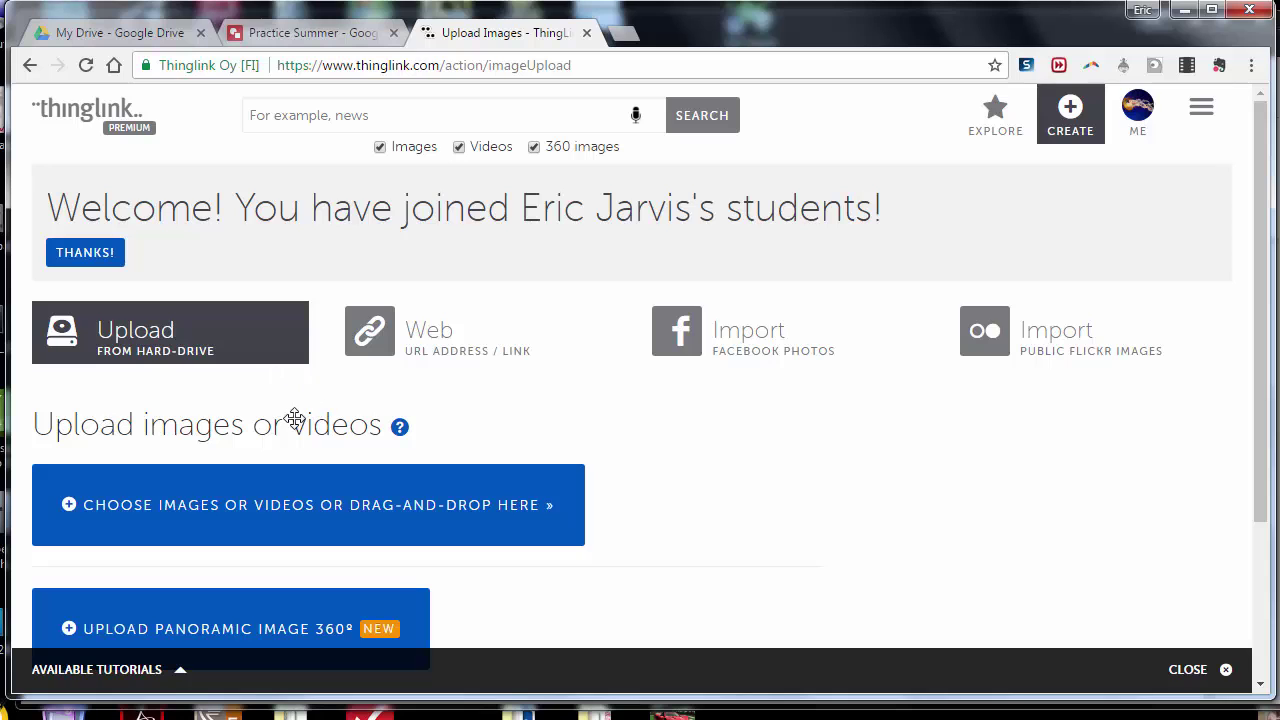
scroll(309, 423, "down", 1)
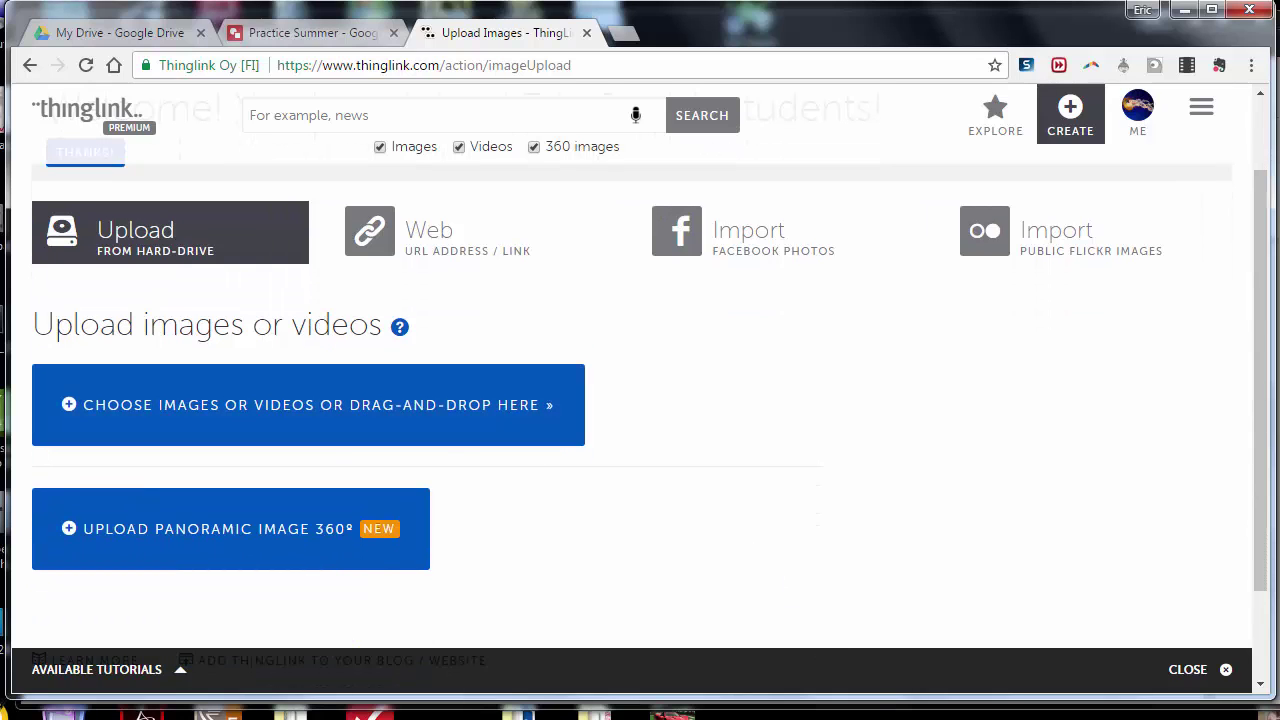
scroll(309, 405, "down", 1)
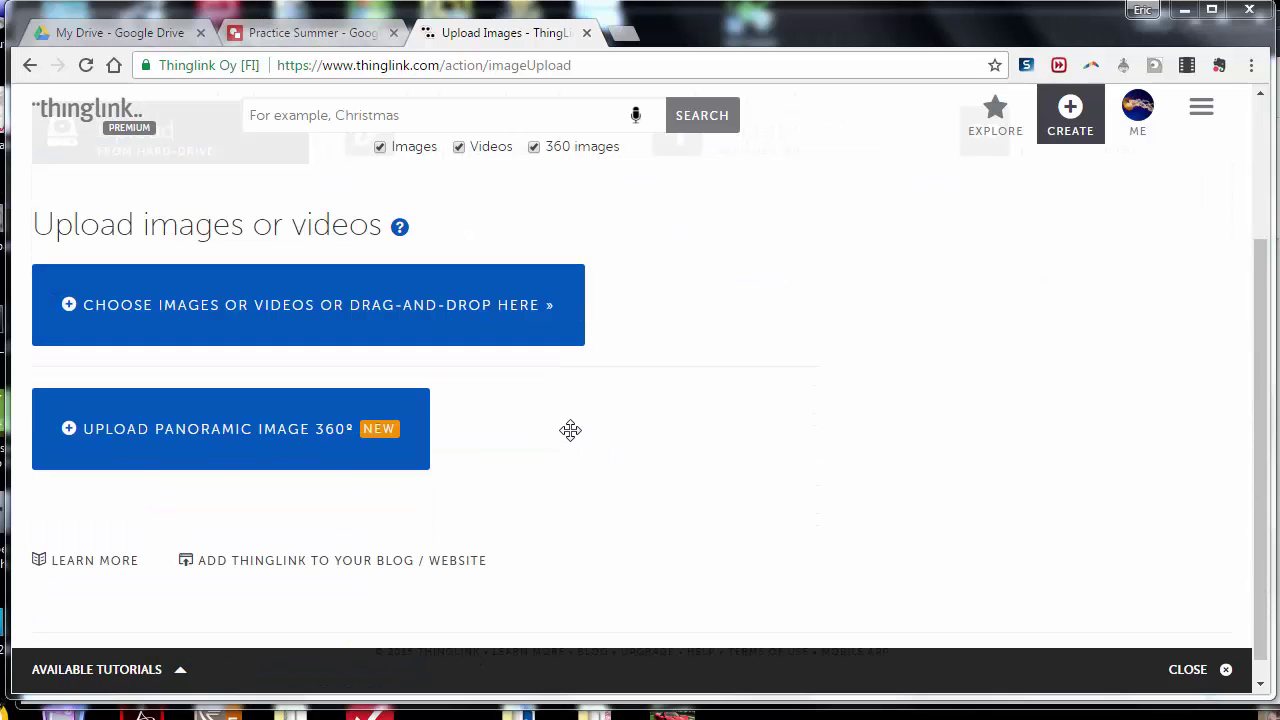
left_click_drag(723, 463, 488, 338)
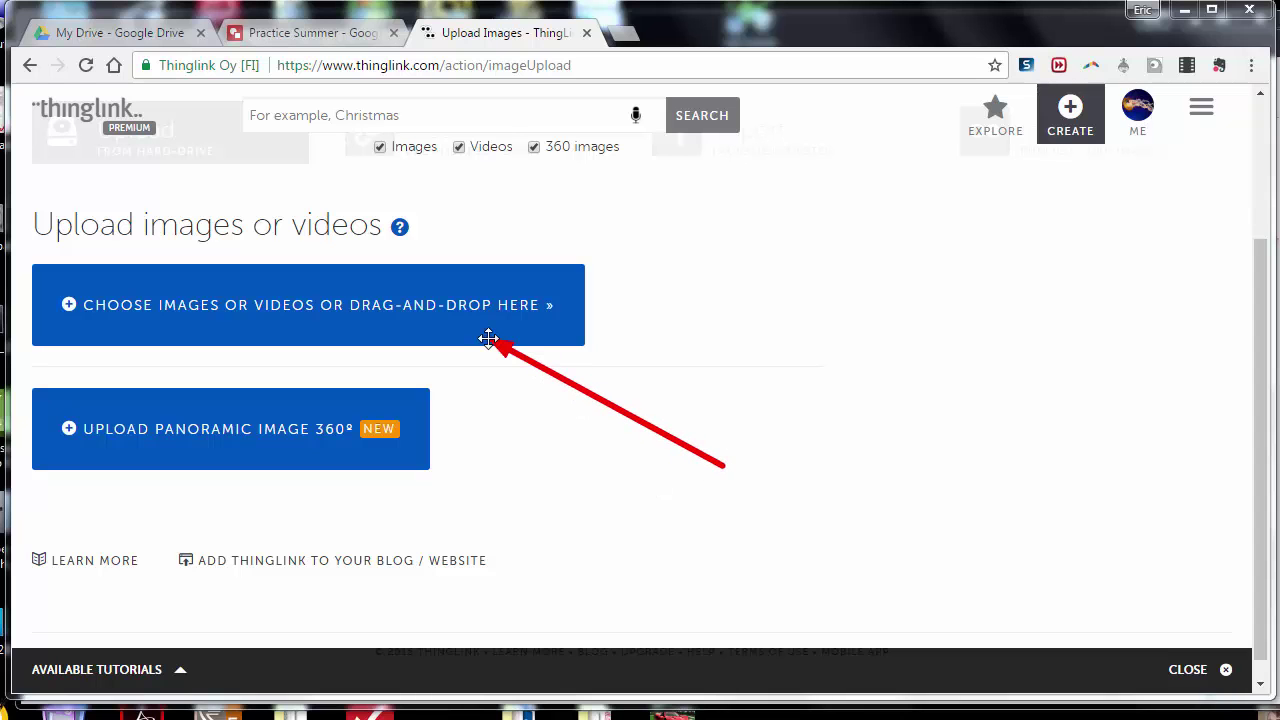
left_click(306, 313)
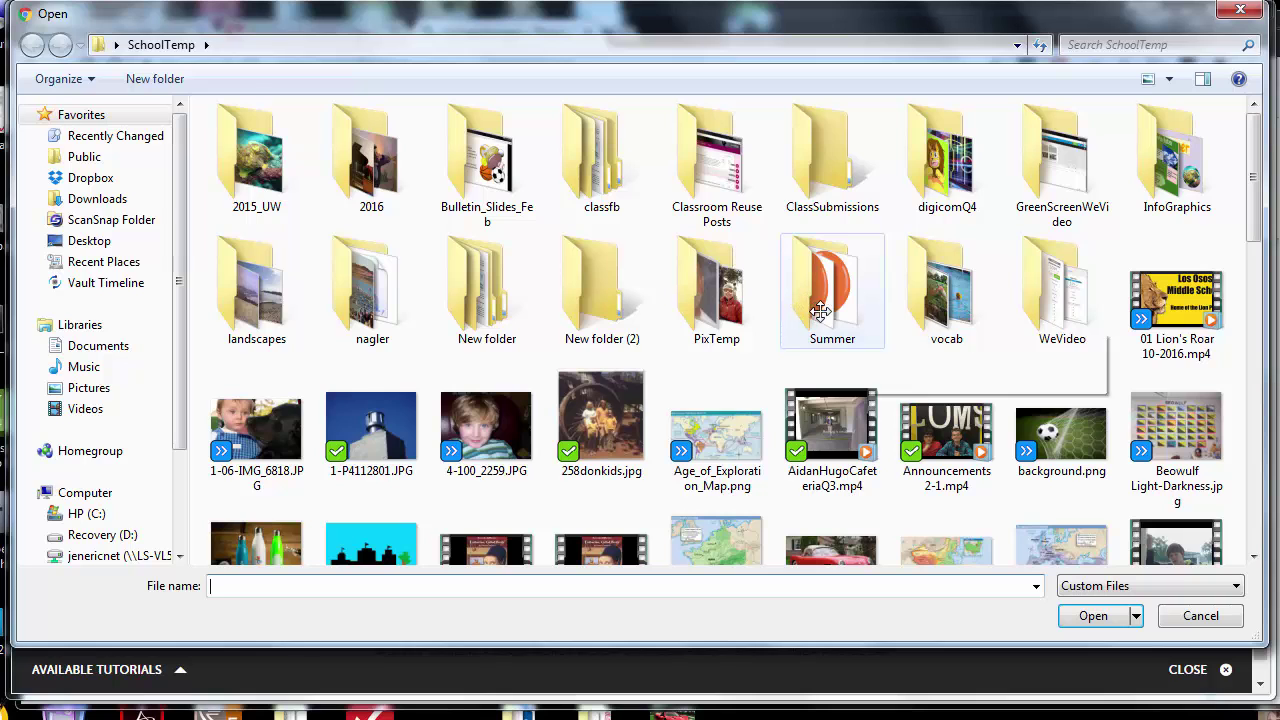
Upload Practice Summer.jpg from the SchoolTemp folder as a new interactive image
left_click_drag(1253, 213, 1263, 400)
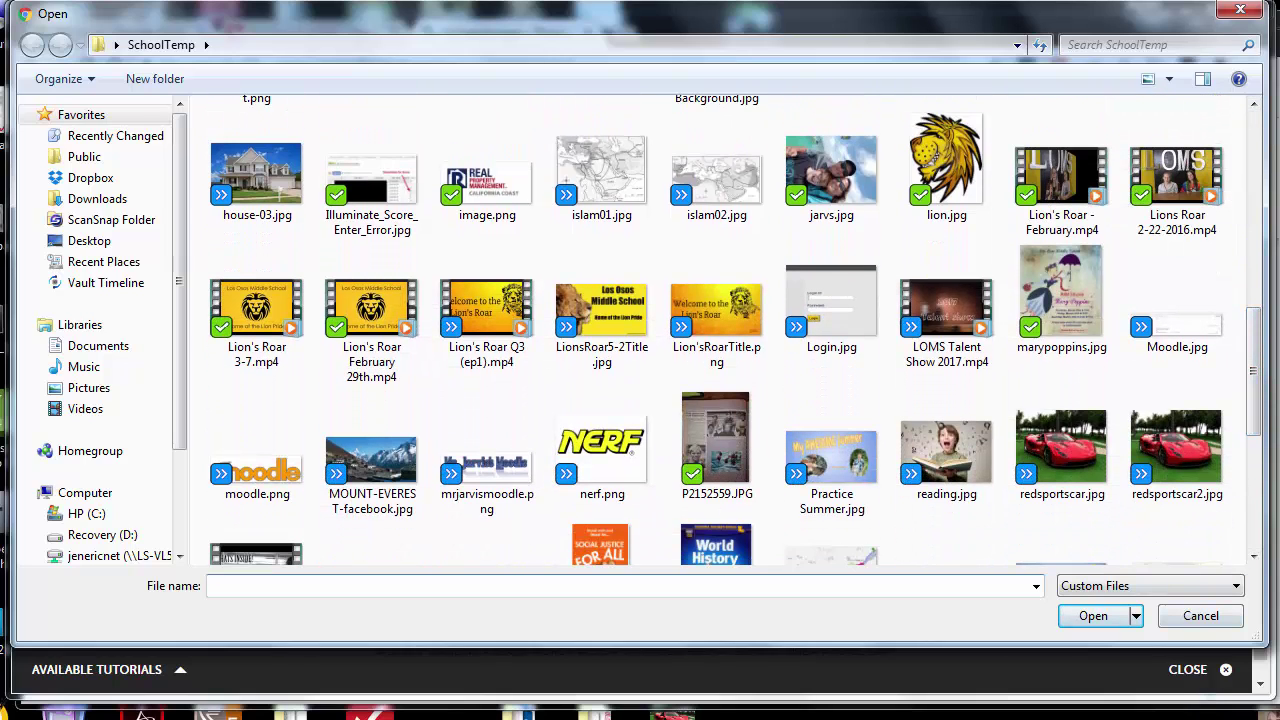
double_click(830, 458)
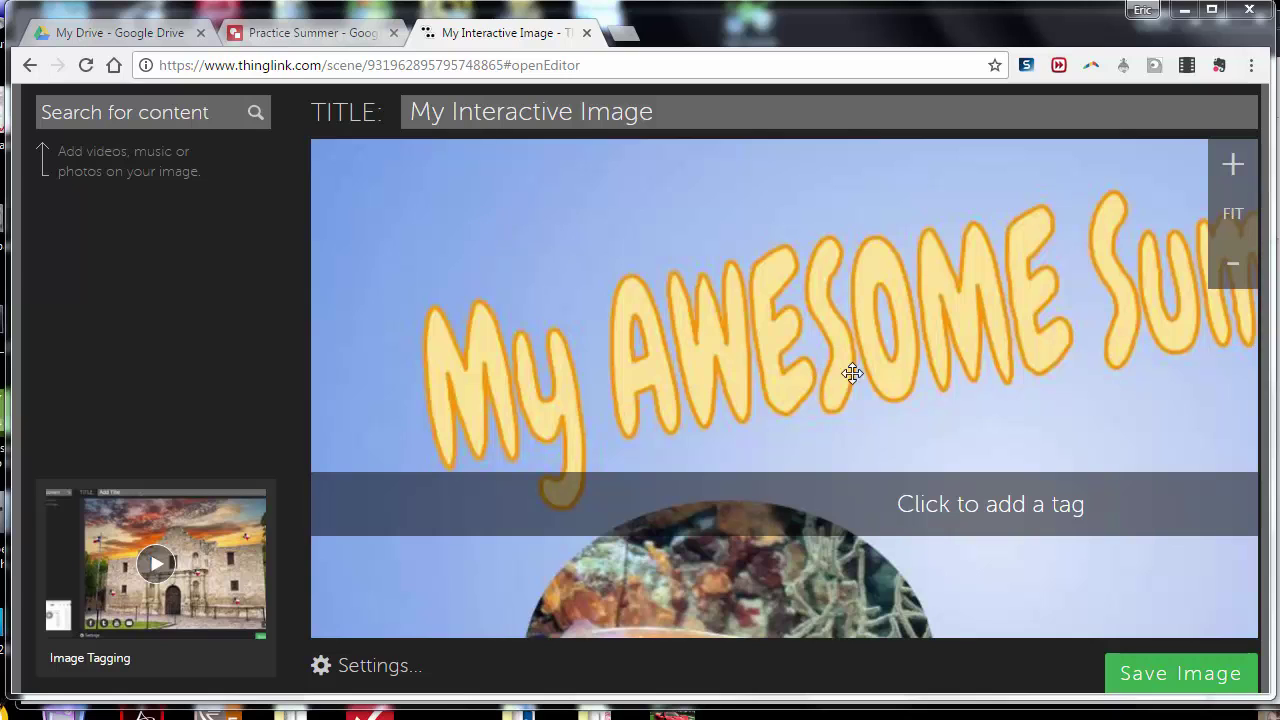
Fit the image to view, add a tag at its top-left corner, and give it the red star icon
left_click(1228, 213)
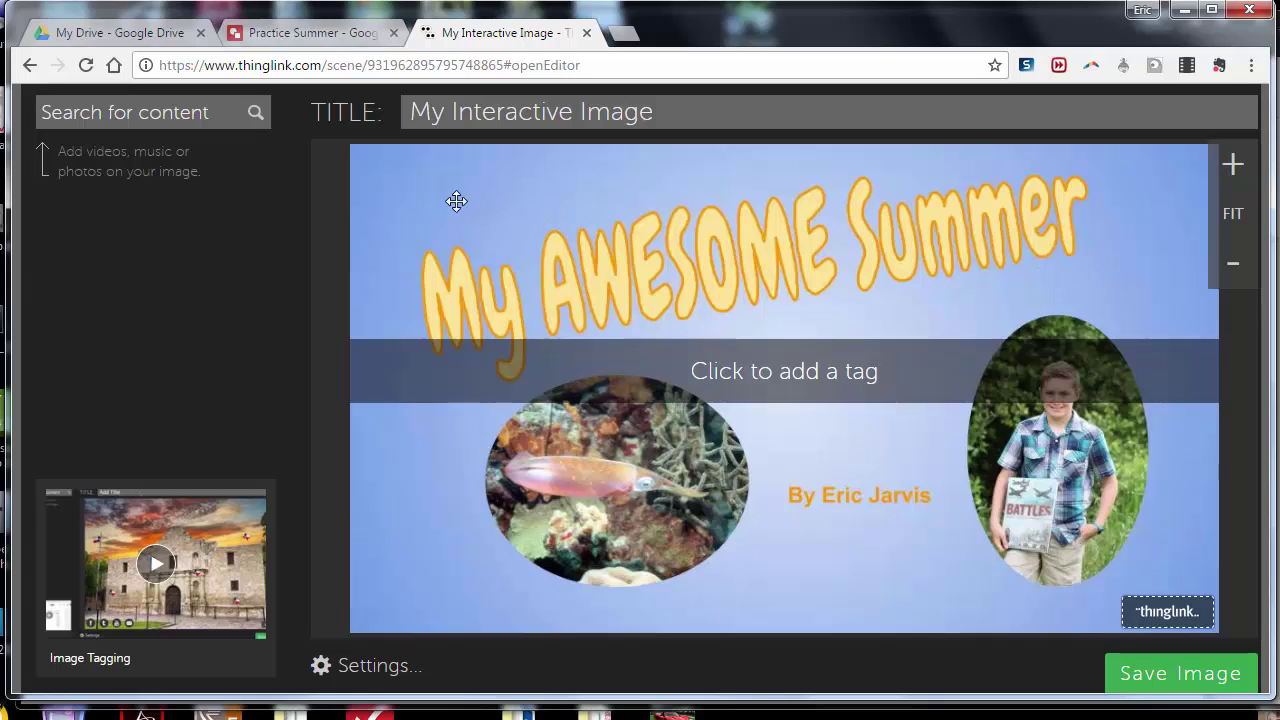
left_click(388, 184)
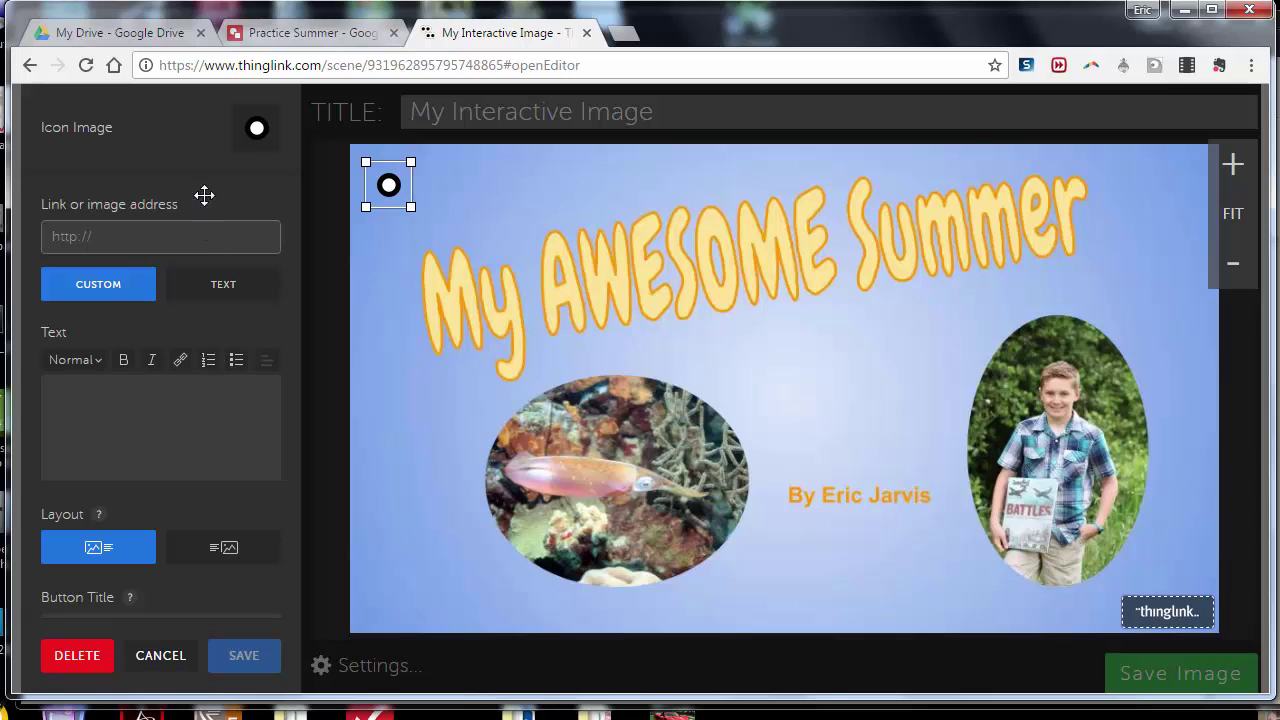
left_click(246, 127)
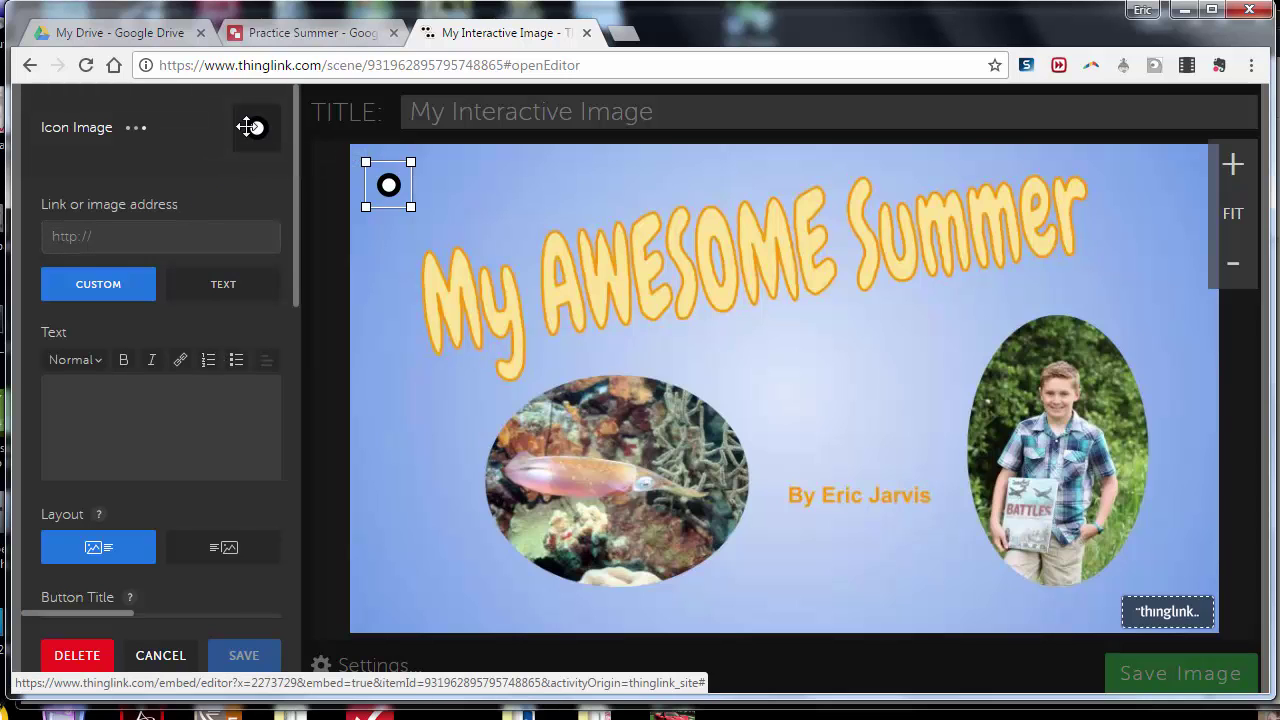
scroll(203, 200, "down", 2)
scroll(203, 240, "down", 2)
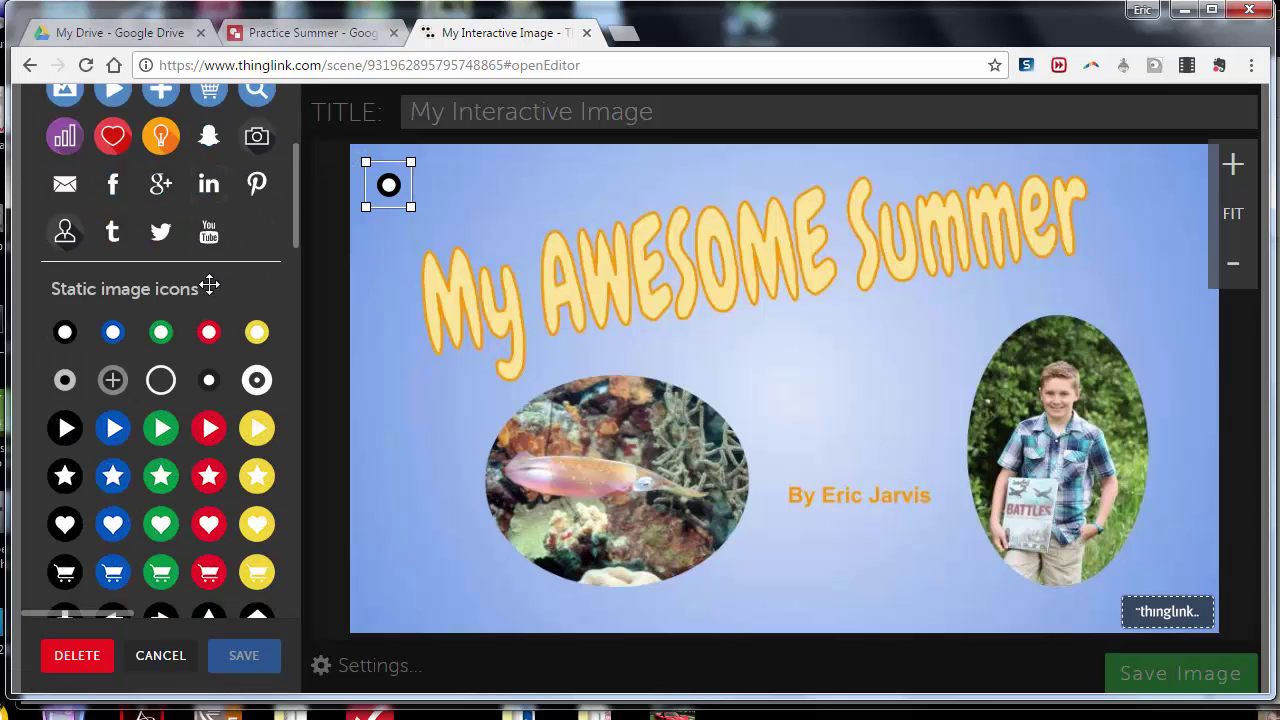
scroll(199, 344, "up", 2)
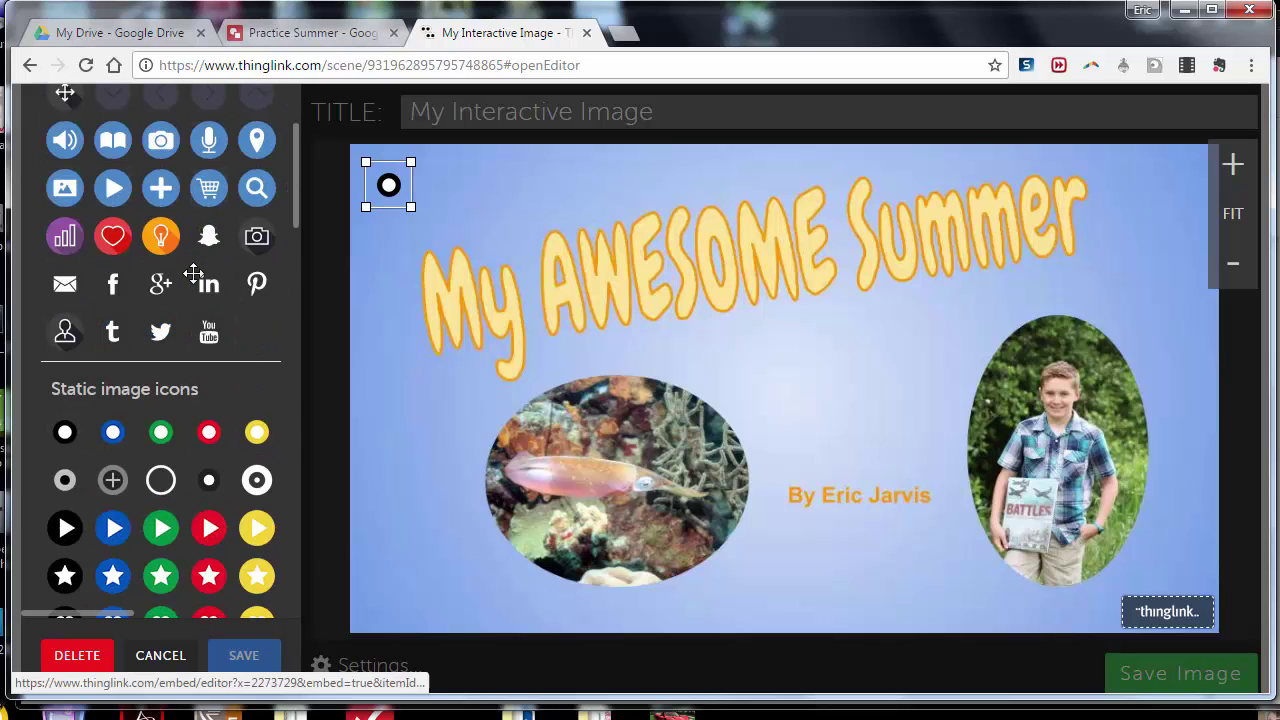
scroll(124, 370, "down", 1)
scroll(118, 342, "down", 1)
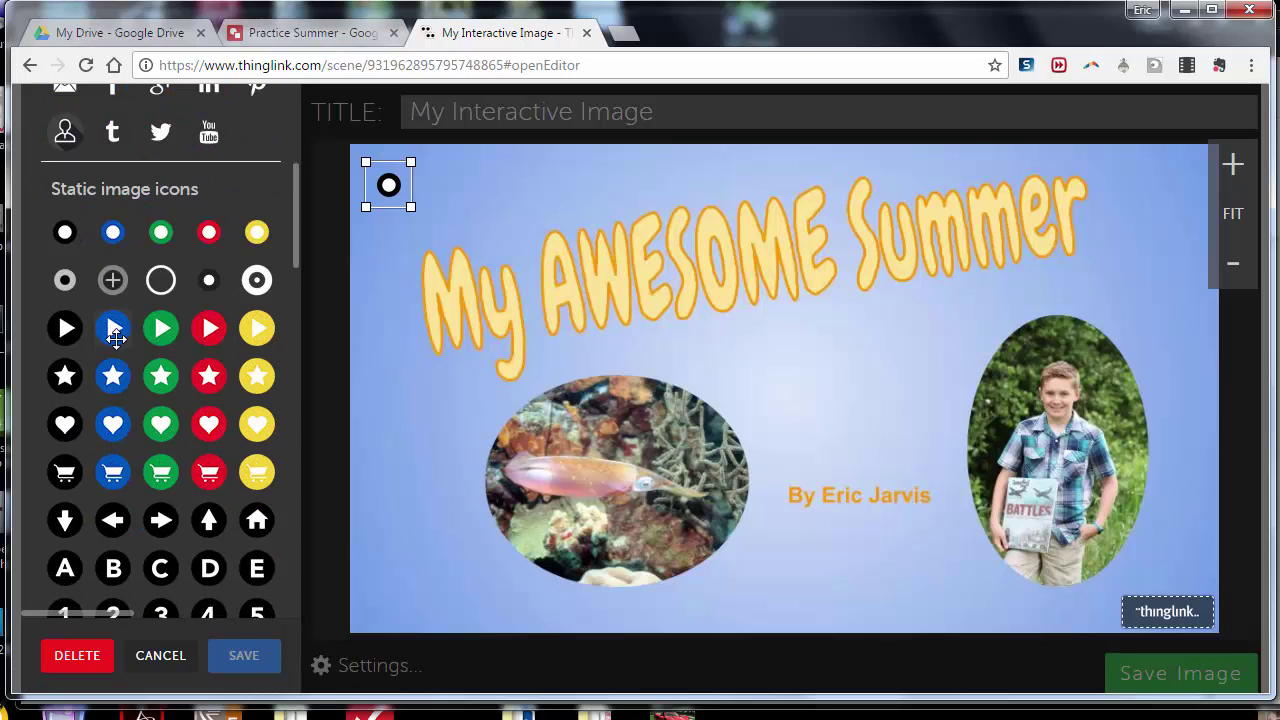
scroll(120, 310, "up", 1)
scroll(118, 312, "up", 2)
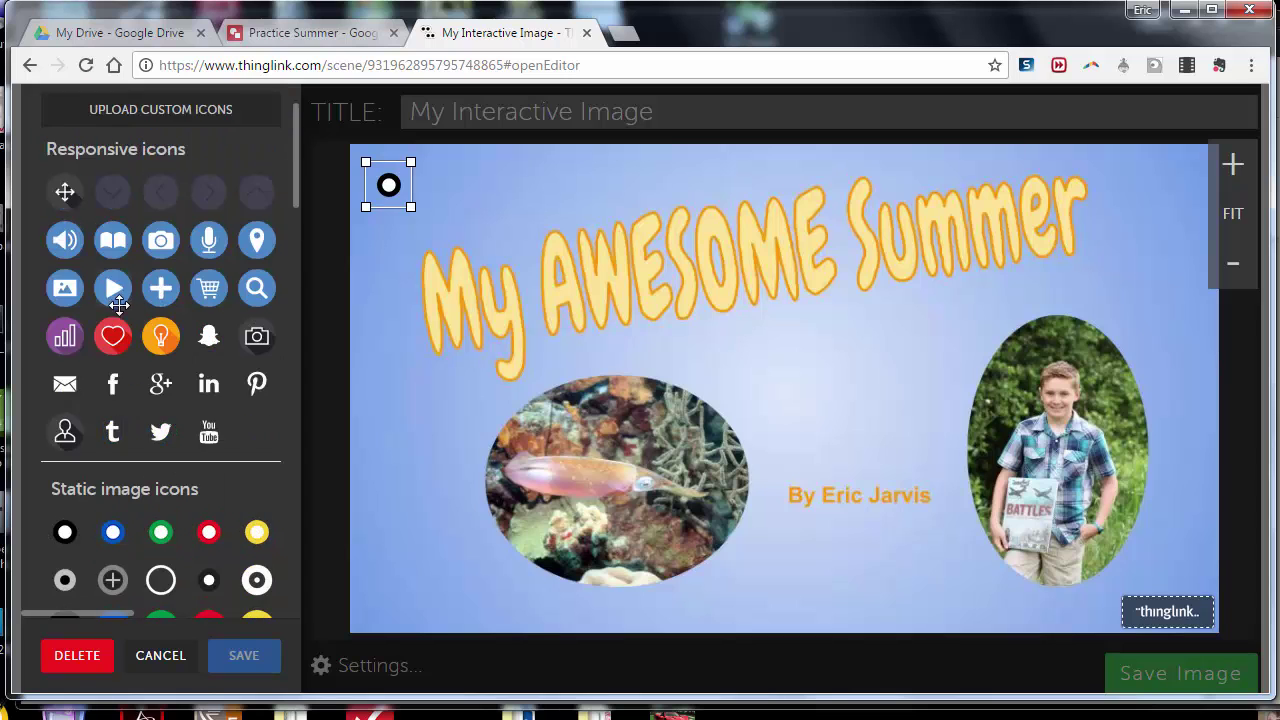
scroll(121, 320, "down", 1)
scroll(121, 320, "down", 1)
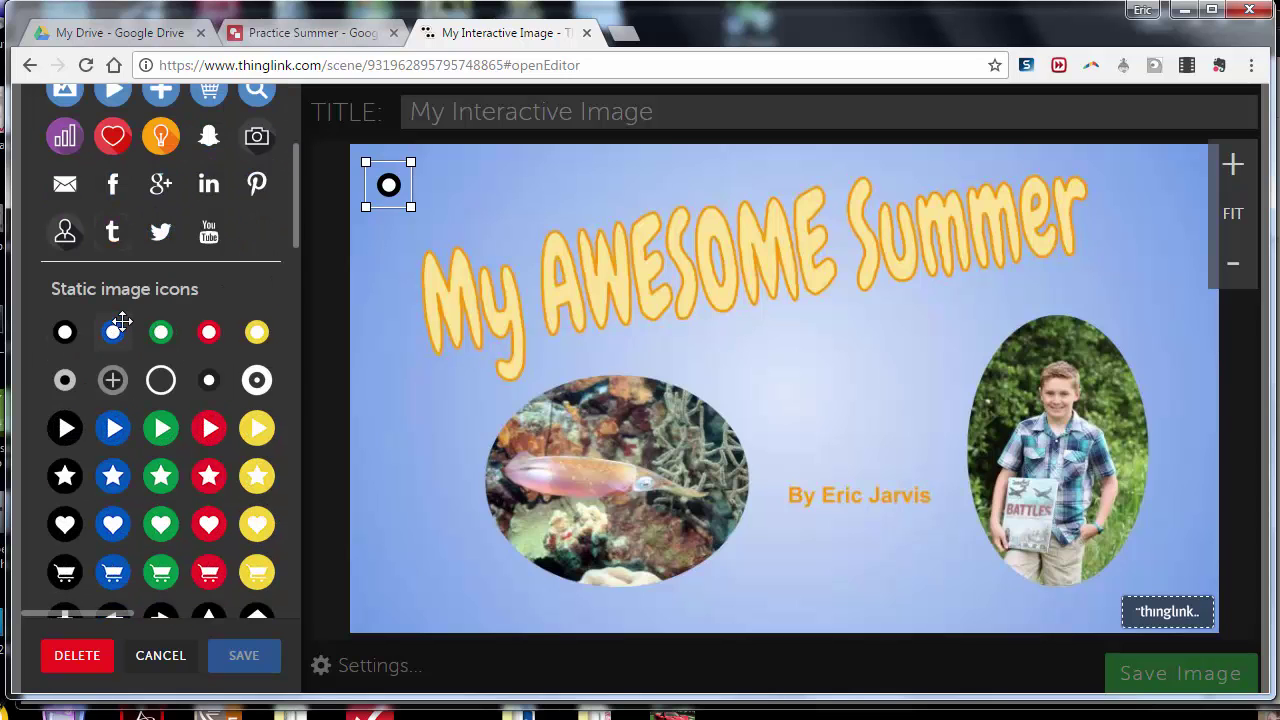
scroll(122, 320, "down", 1)
scroll(122, 312, "up", 3)
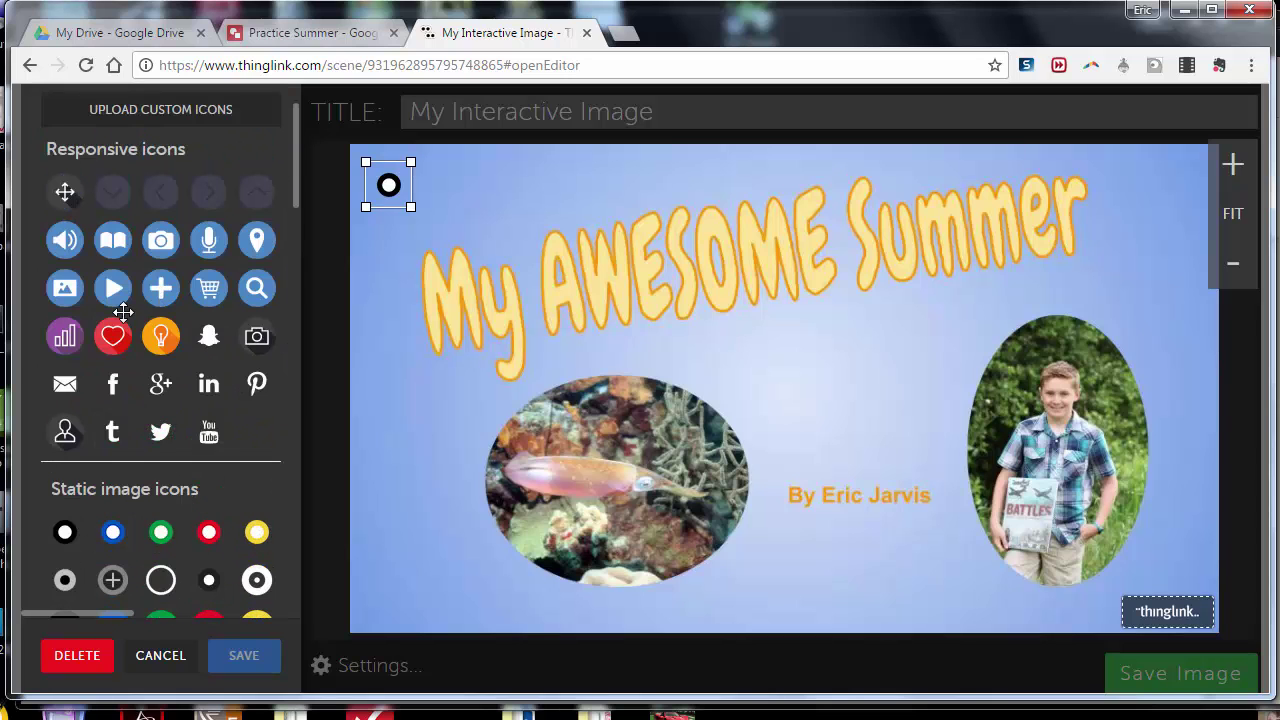
scroll(118, 306, "down", 1)
scroll(115, 303, "down", 2)
scroll(112, 300, "up", 2)
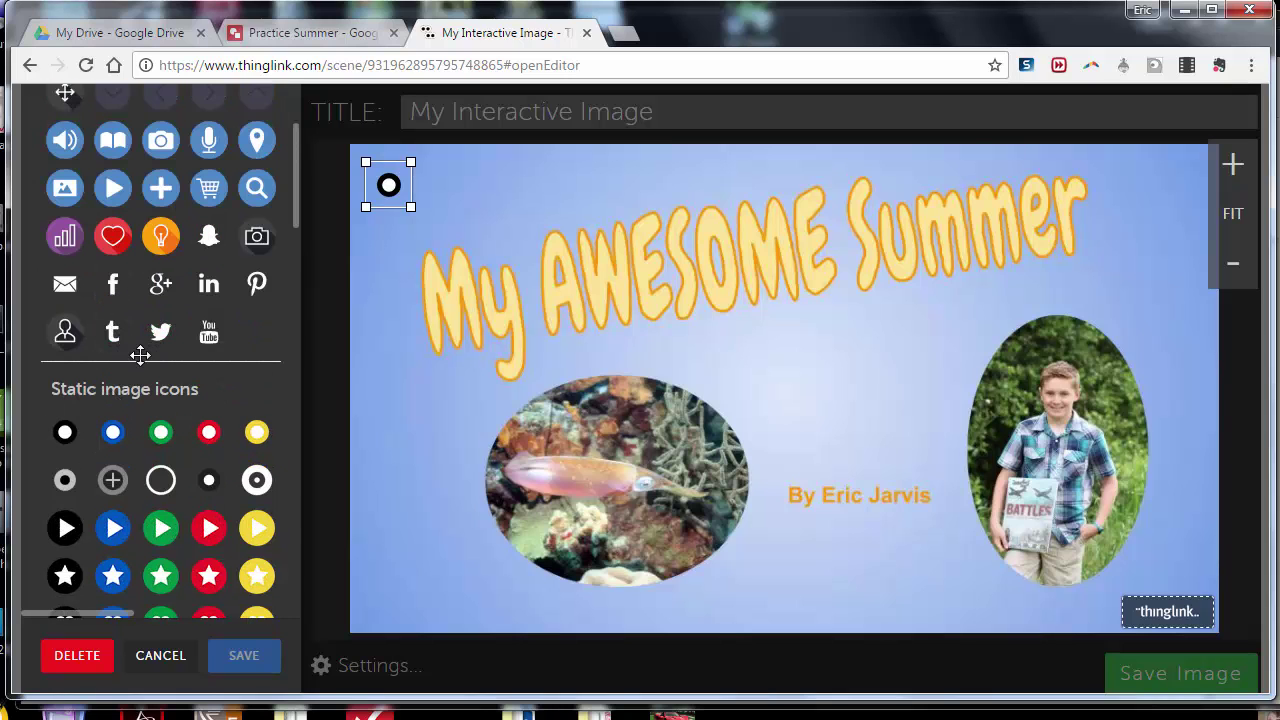
scroll(136, 367, "down", 2)
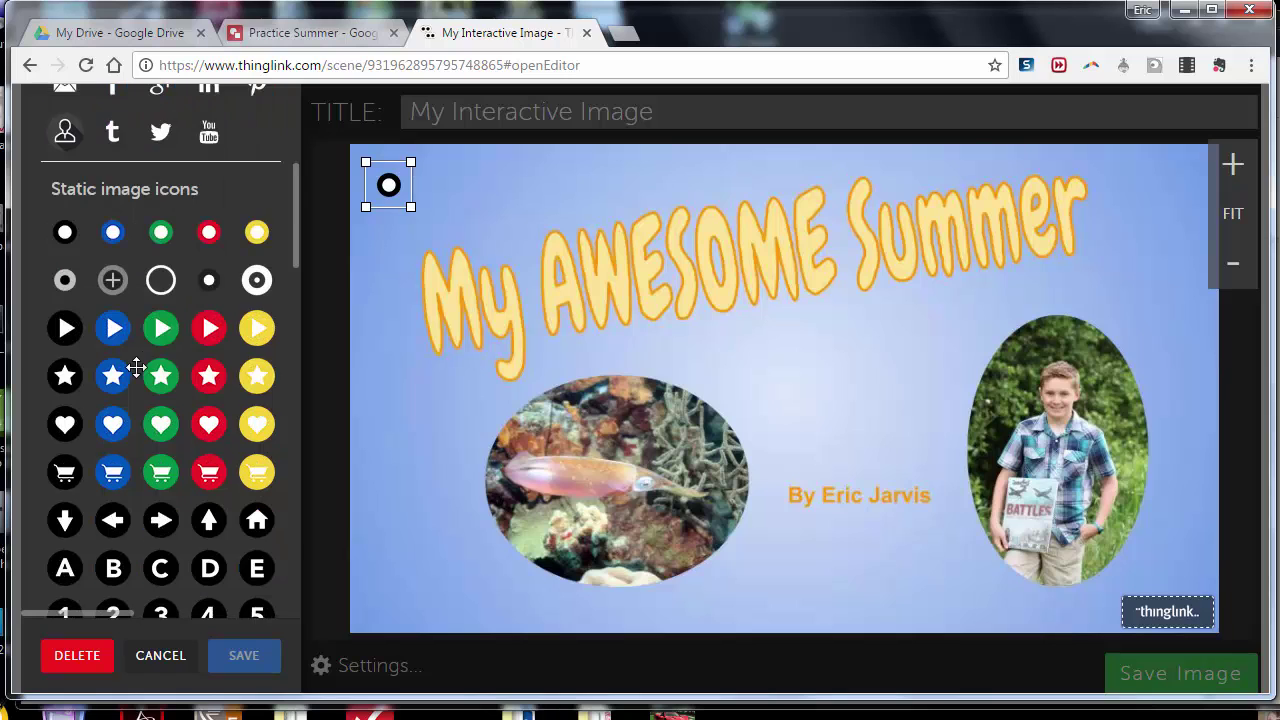
left_click(211, 374)
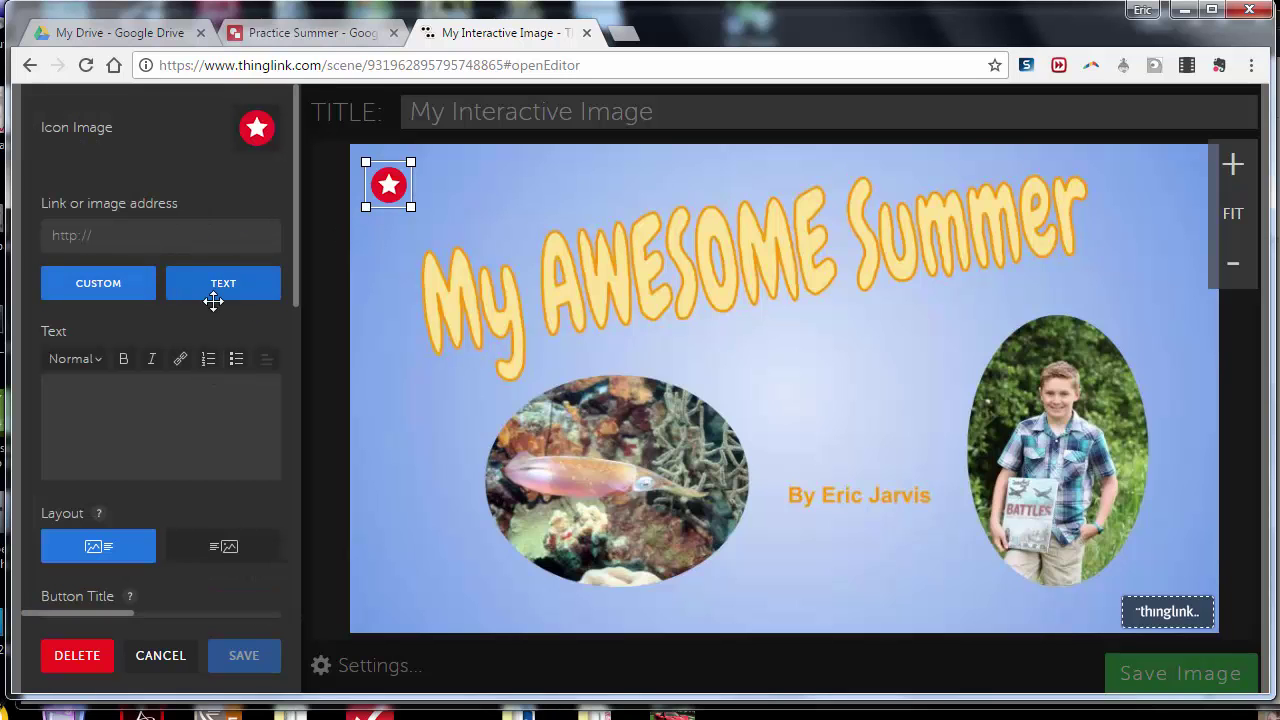
Write the tag caption 'I had a GREAT time scuba diving this summer', fixing the 'sumer' typo
left_click(153, 407)
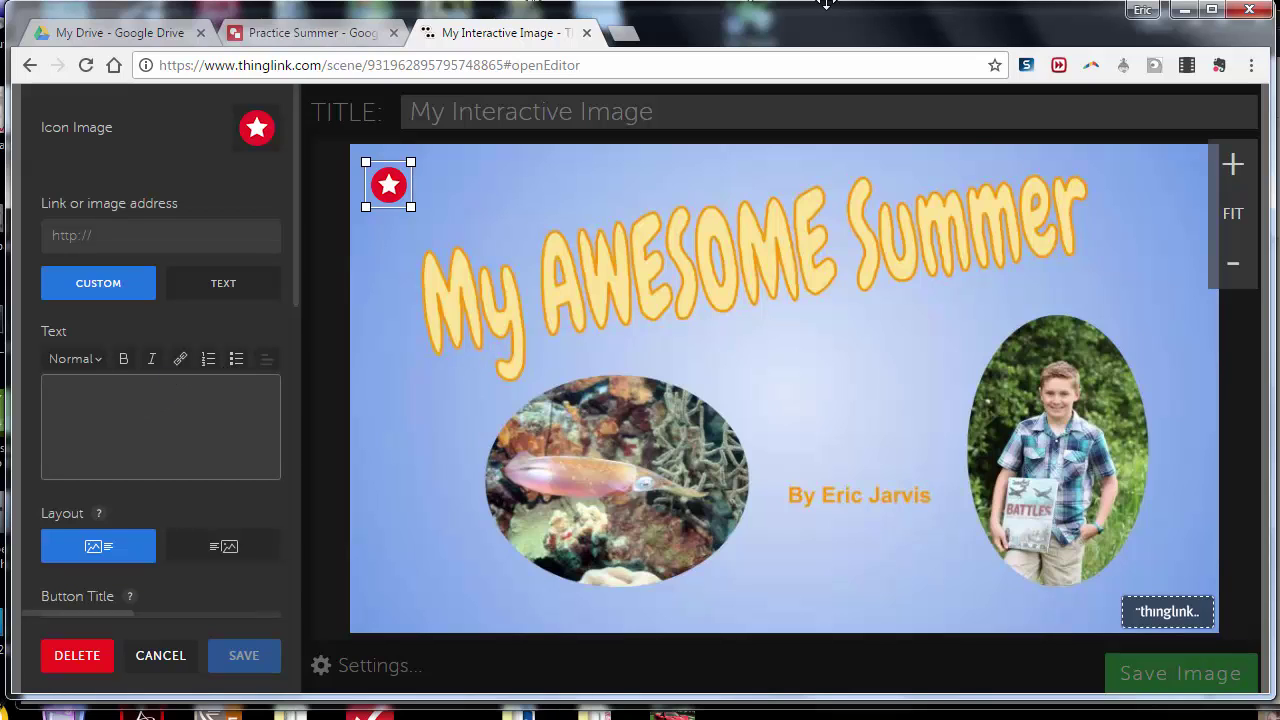
type("I had")
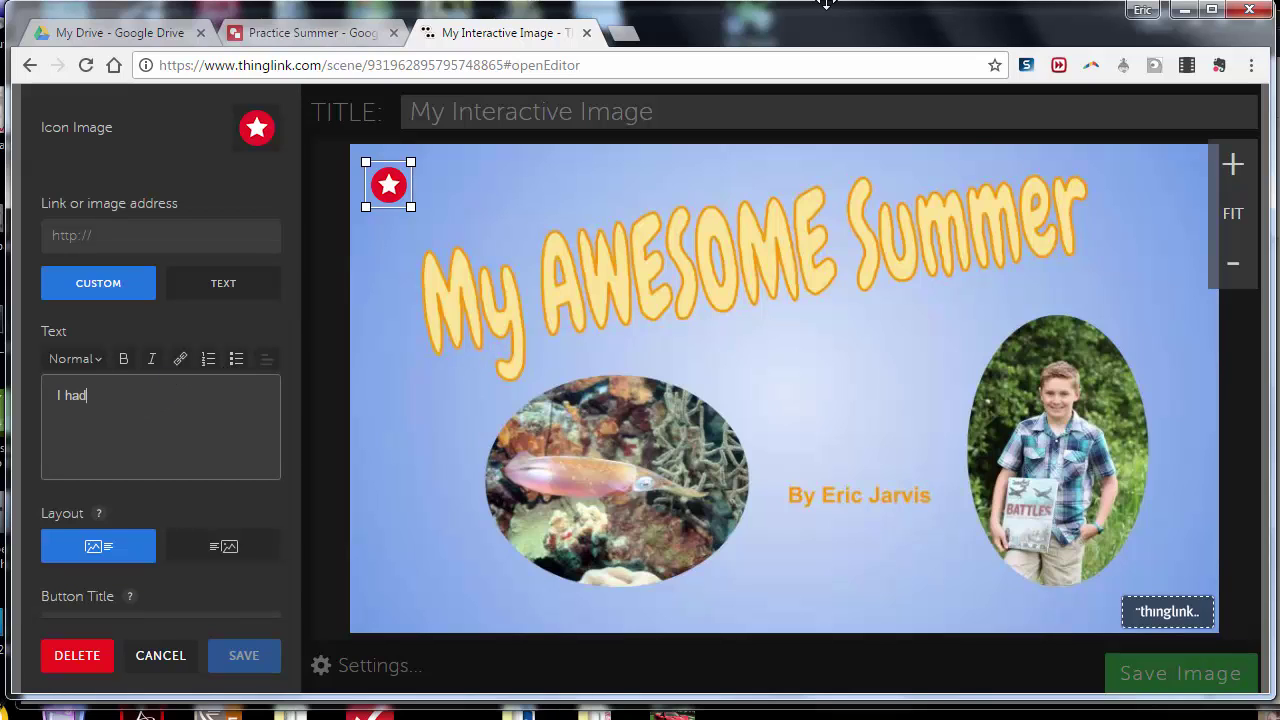
type(" a GREAT ")
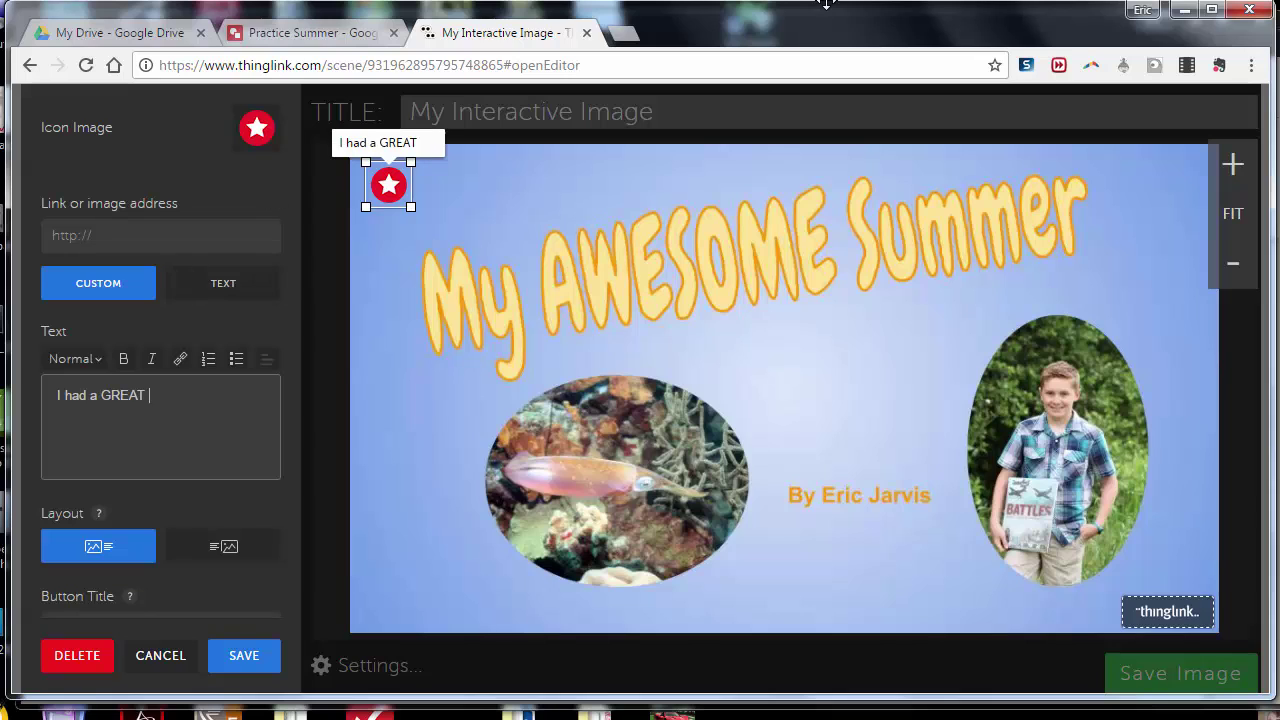
type("time s")
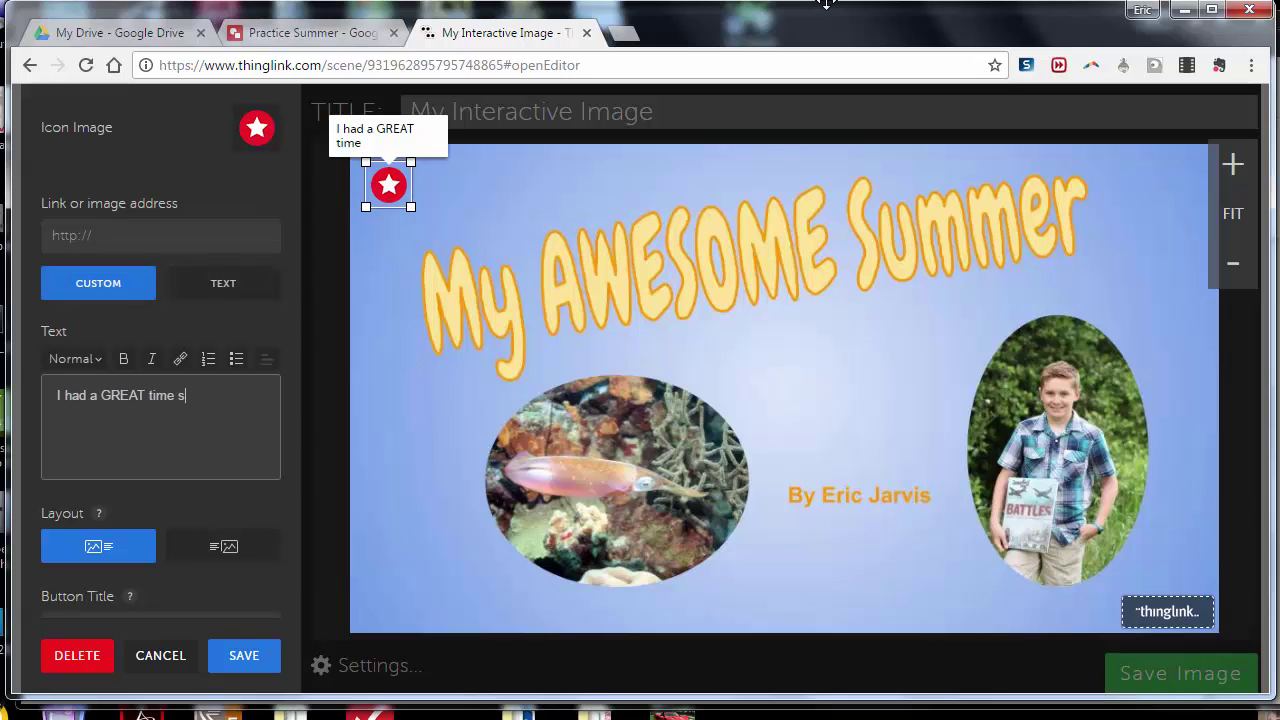
type("cuba divin")
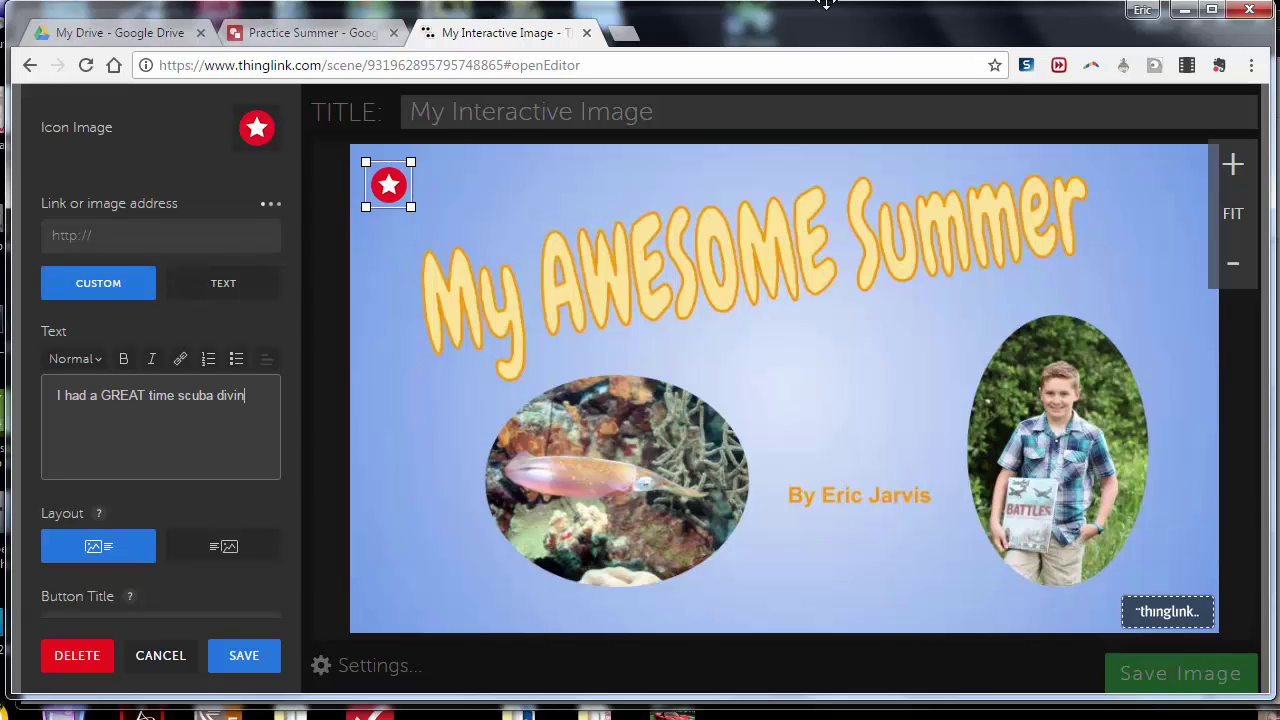
type("g this sumer")
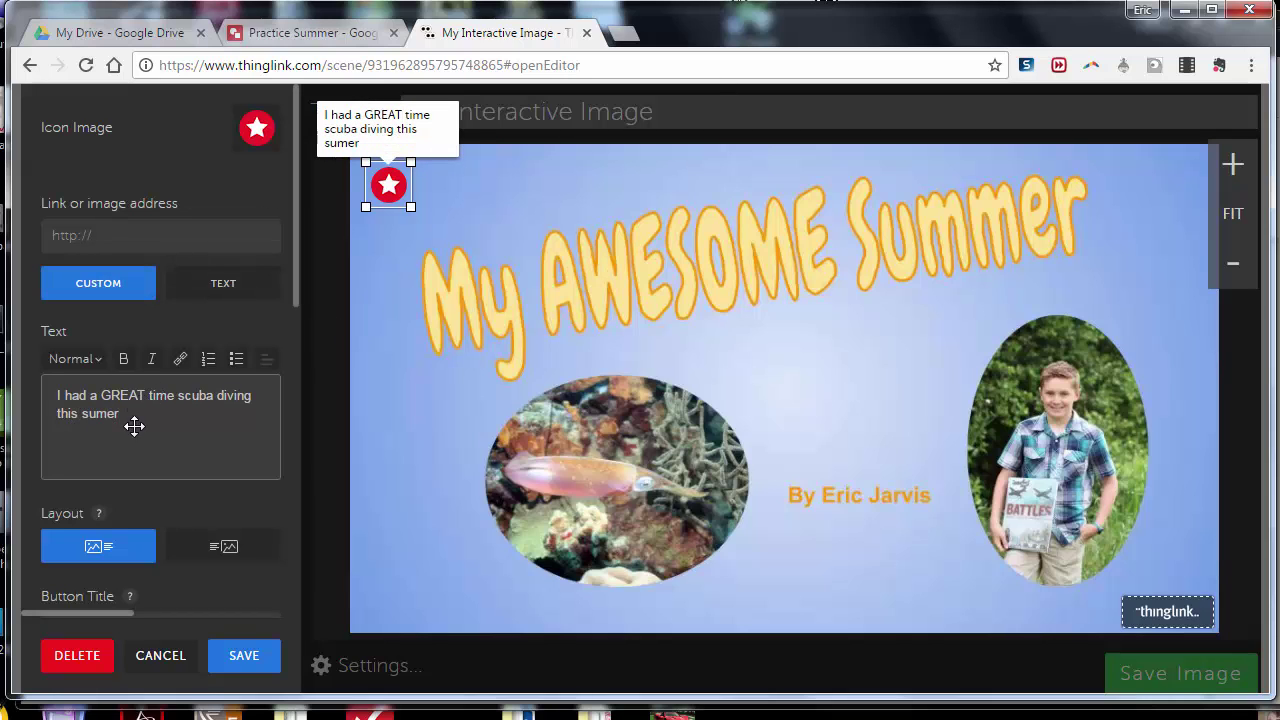
left_click_drag(131, 423, 43, 396)
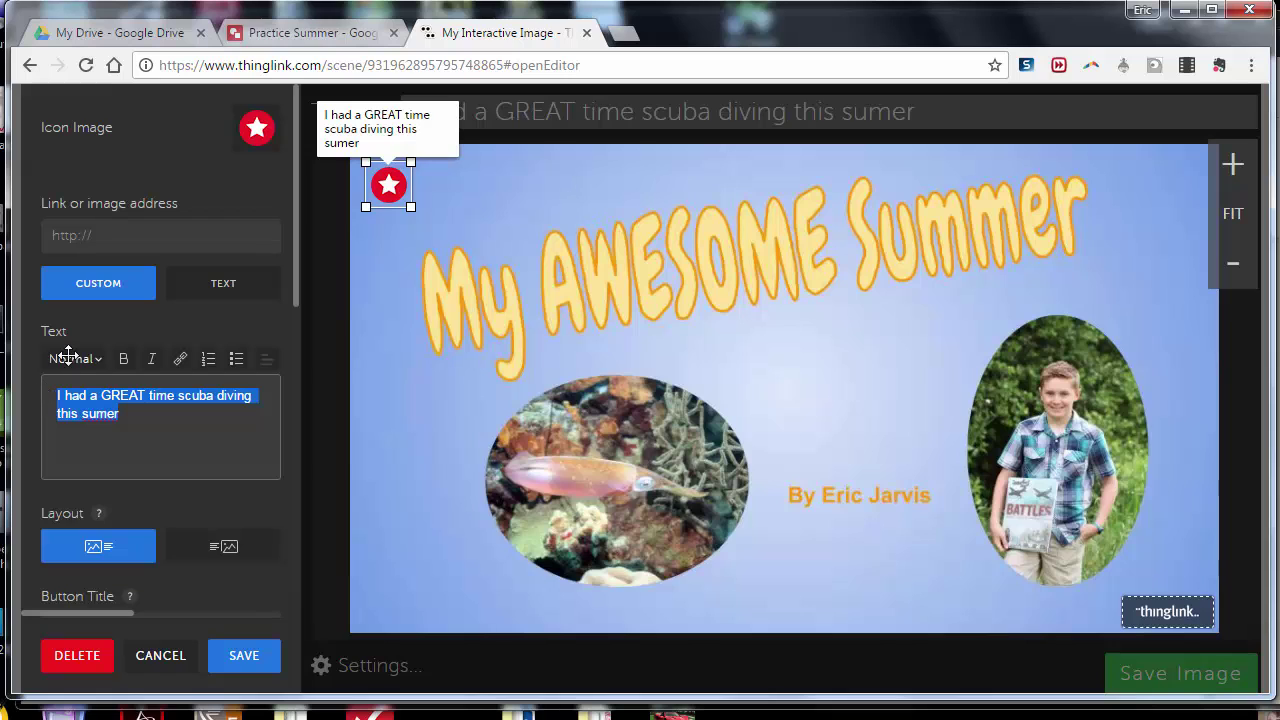
left_click(67, 358)
left_click(64, 488)
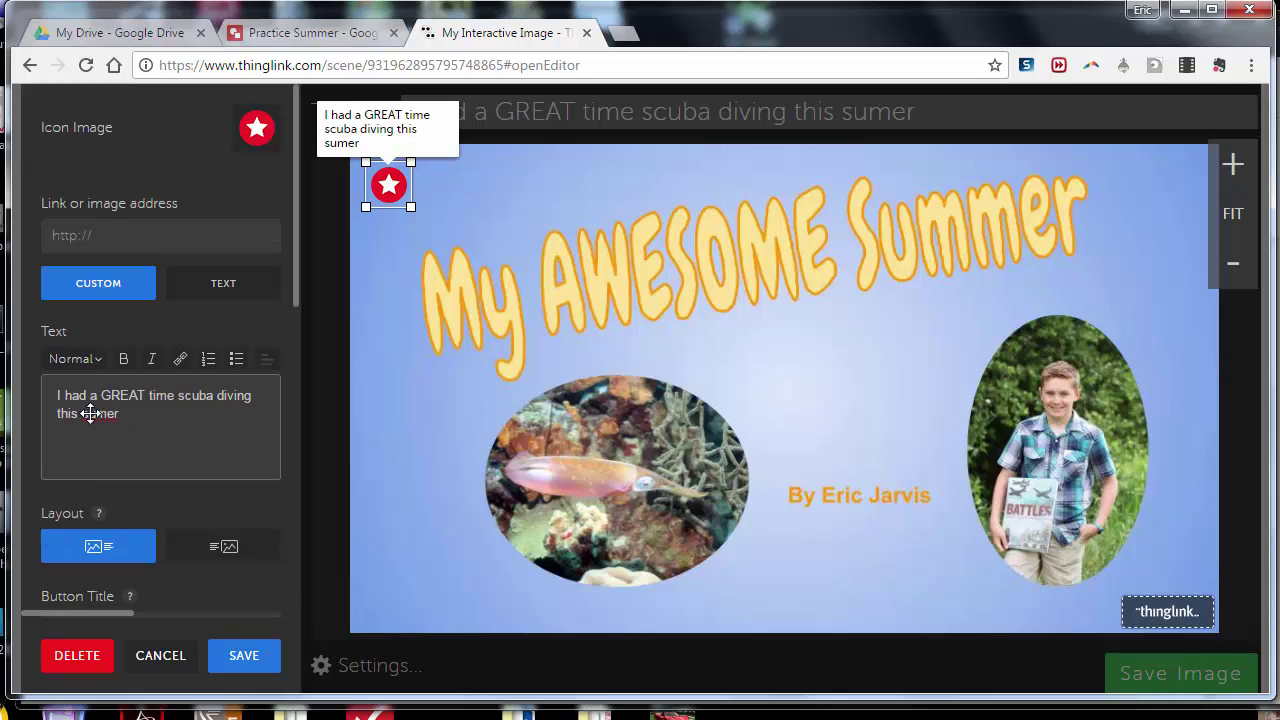
right_click(90, 413)
left_click(113, 425)
Set the whole caption to Normal size after trying X-Large
left_click_drag(136, 413, 51, 374)
left_click(53, 359)
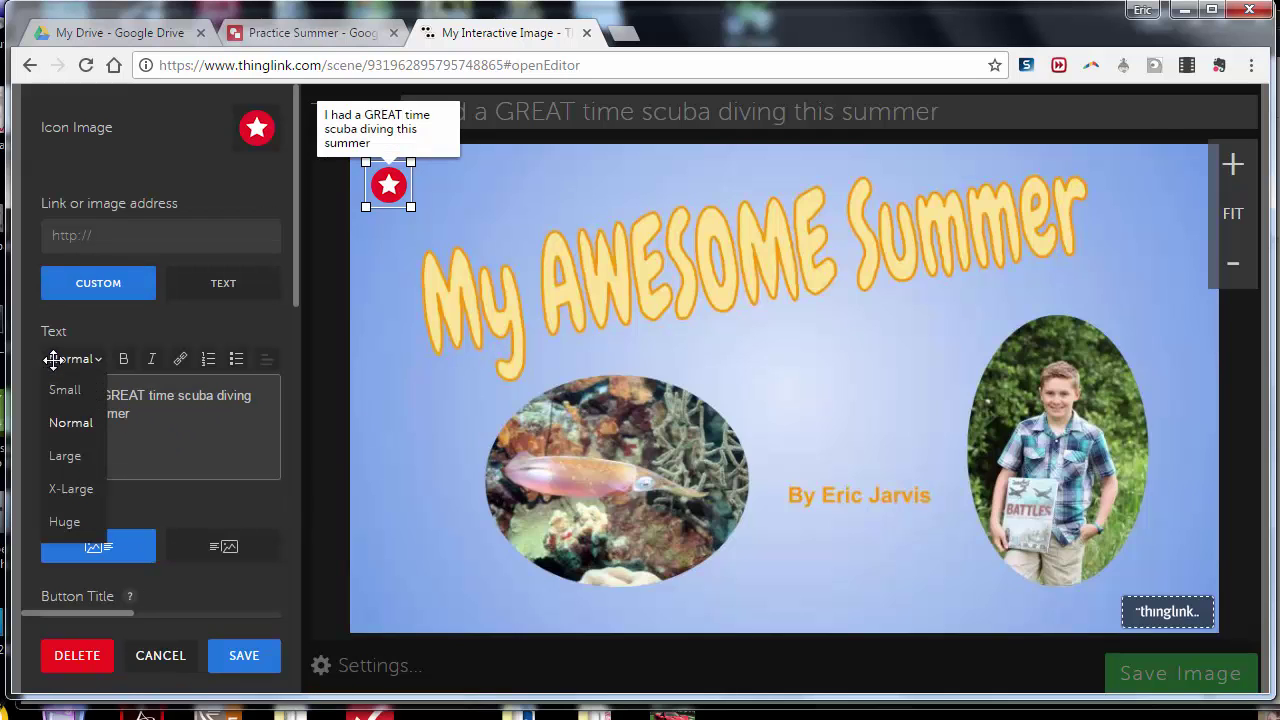
left_click(61, 424)
left_click(100, 359)
left_click(157, 406)
key("ctrl+a")
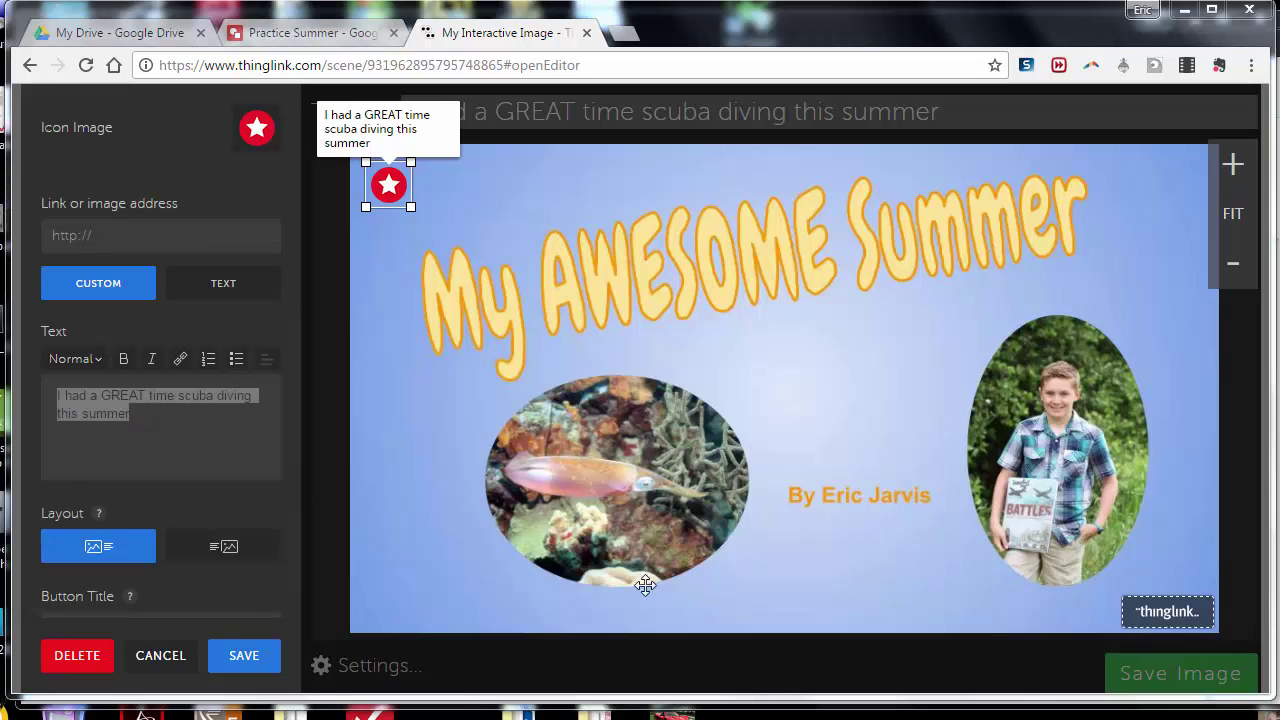
left_click(98, 358)
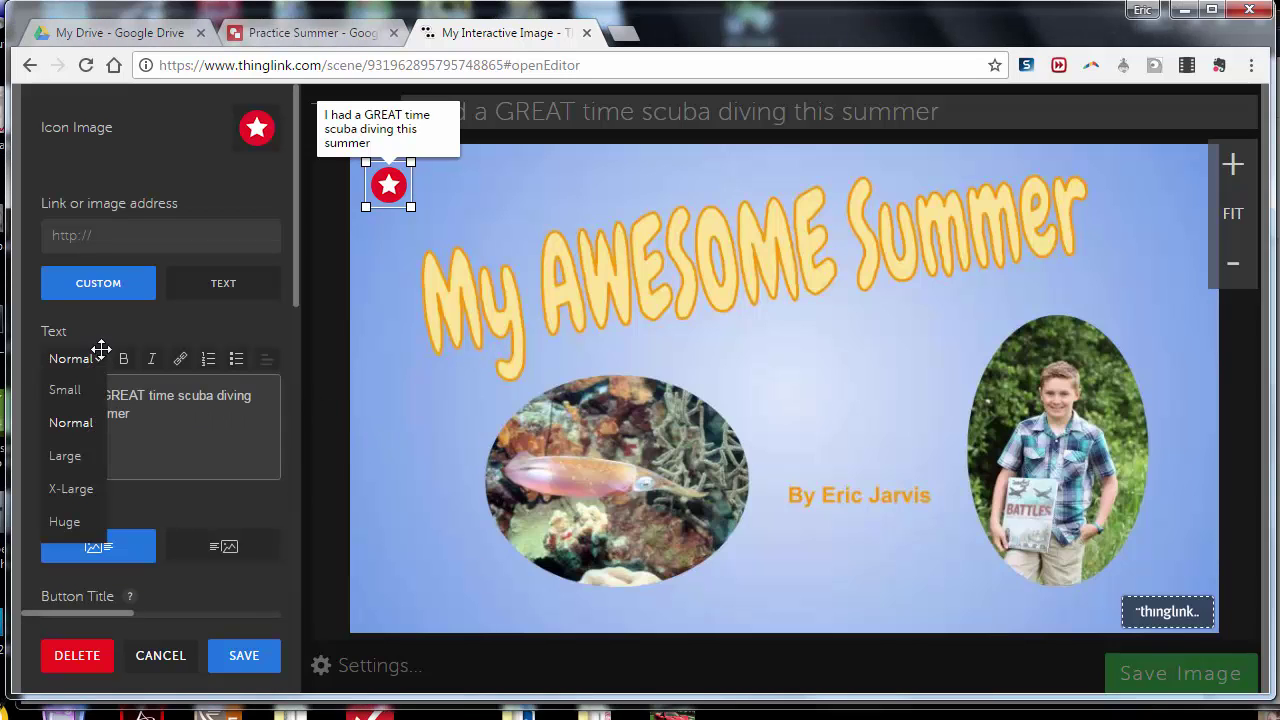
left_click(68, 485)
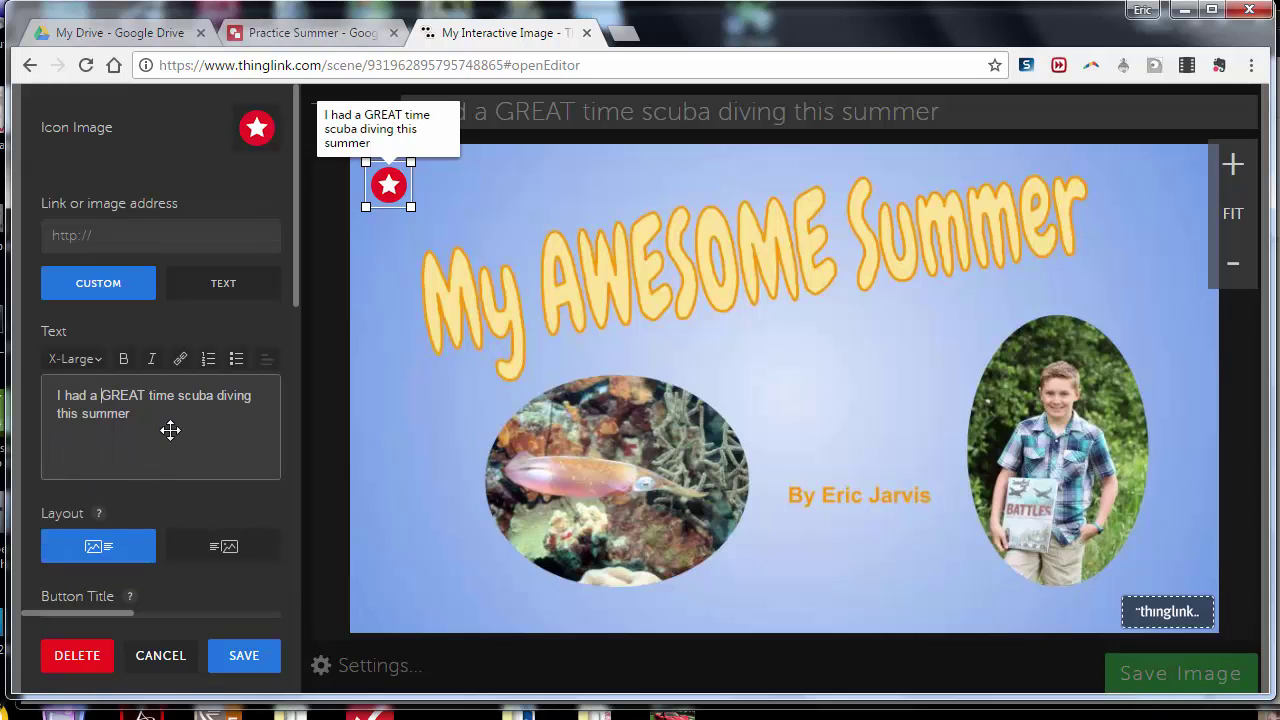
left_click_drag(154, 414, 49, 391)
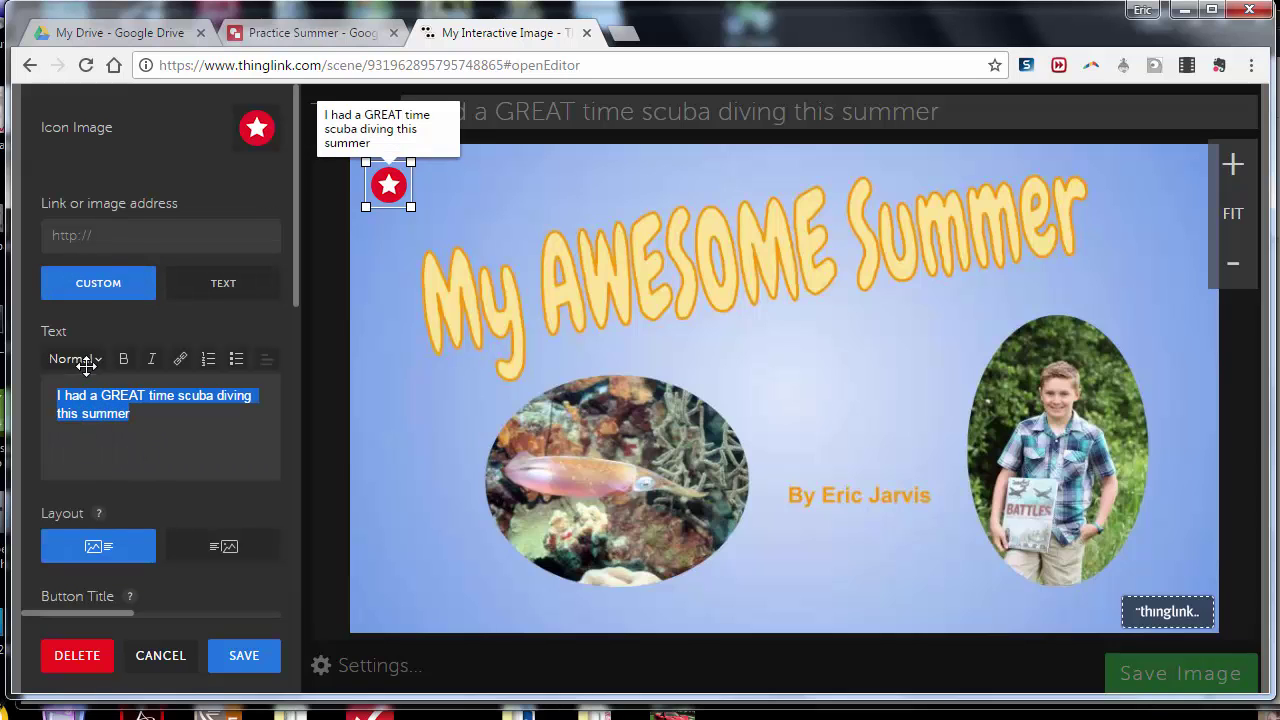
left_click(86, 364)
left_click(89, 477)
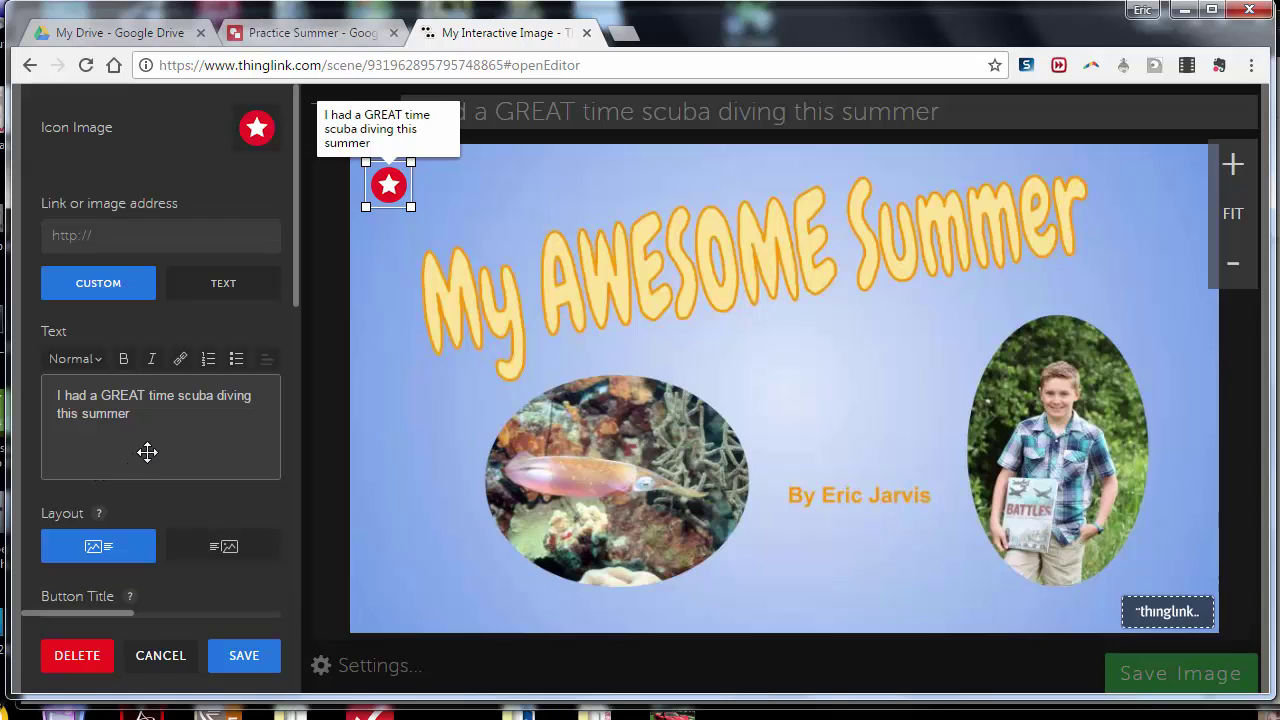
scroll(156, 427, "down", 1)
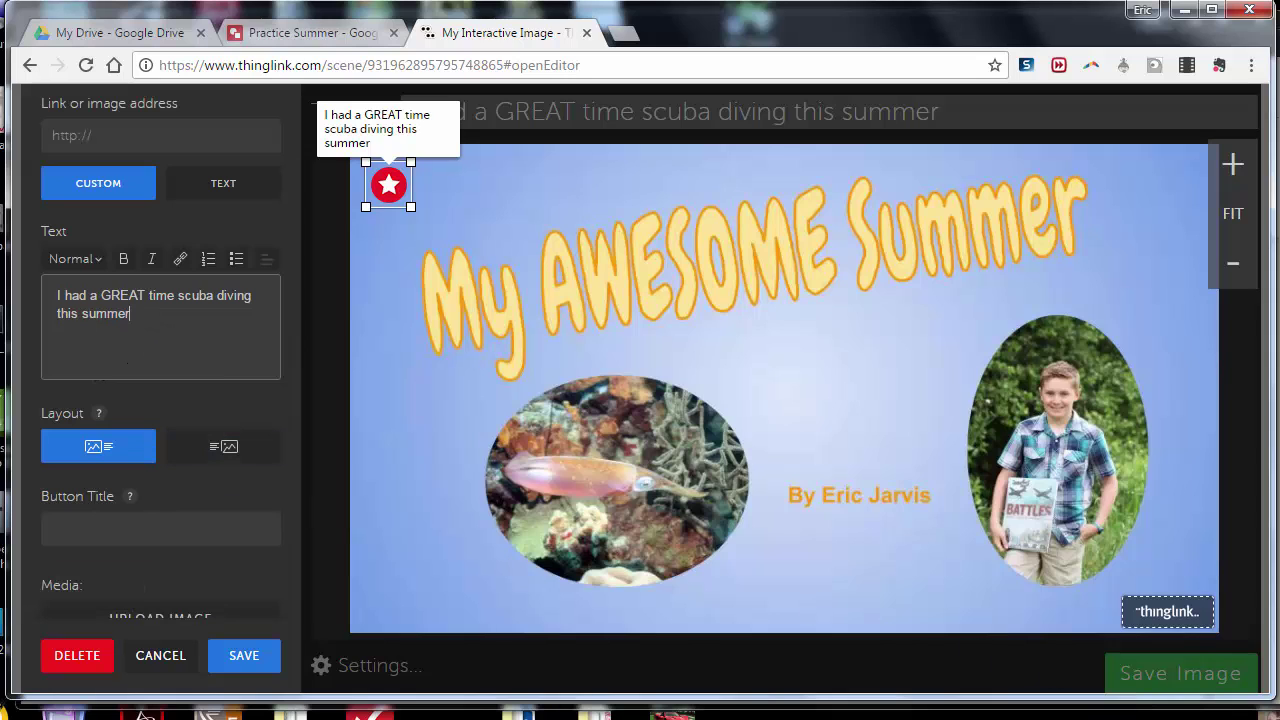
Give the tag's popup button the title 'Scuba Diving'
left_click(194, 527)
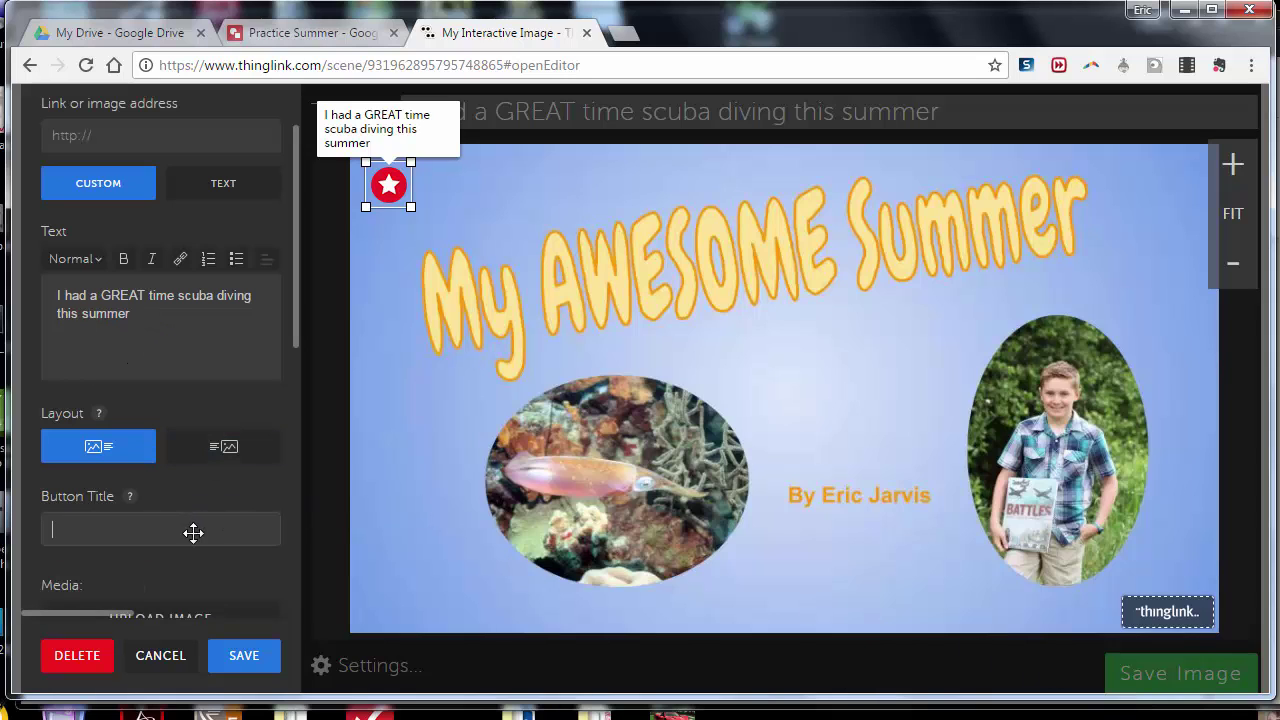
type("S")
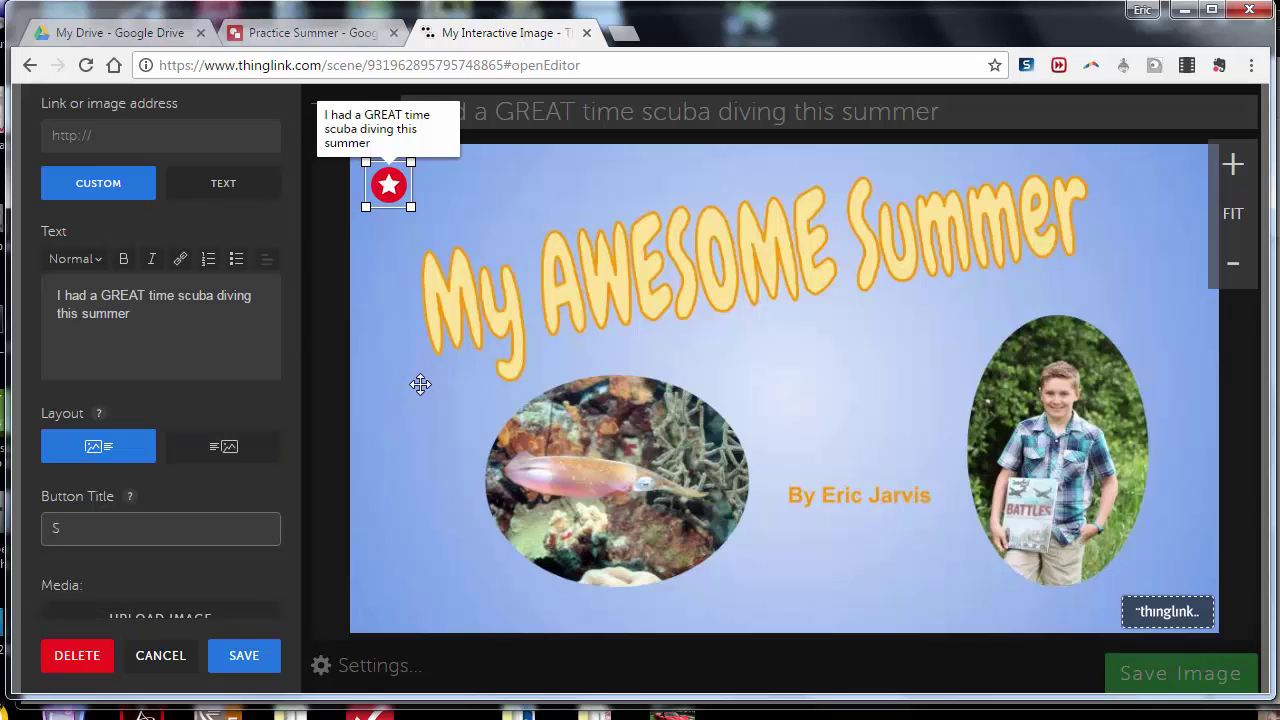
type("cuba Diving")
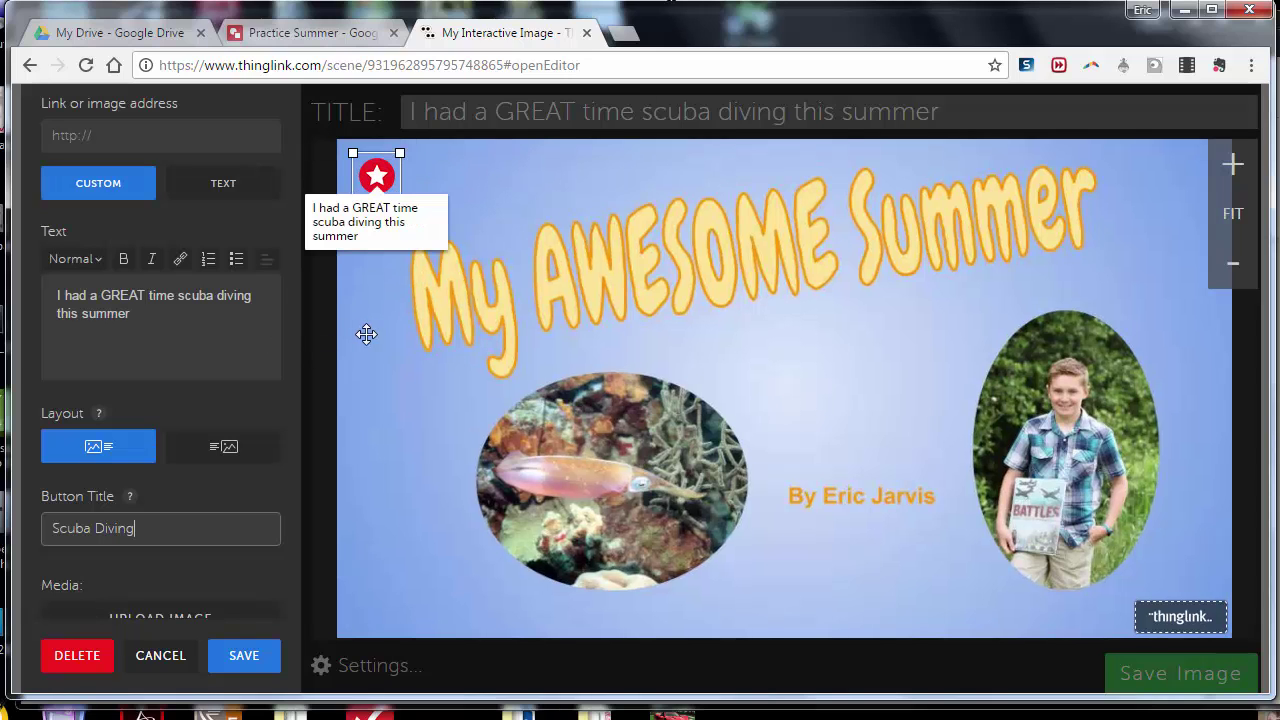
scroll(162, 413, "down", 1)
scroll(161, 398, "down", 1)
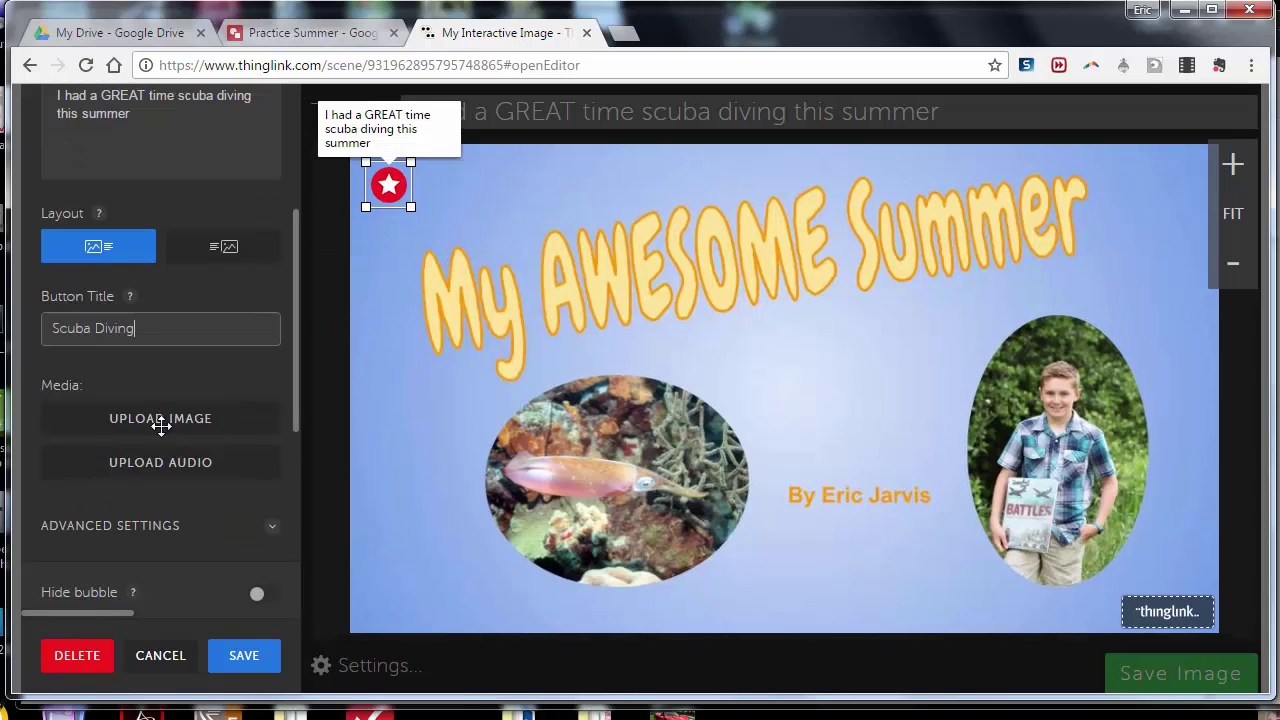
Add the orange fish photo from UW Photos to the tag and make the caption Large
left_click(160, 418)
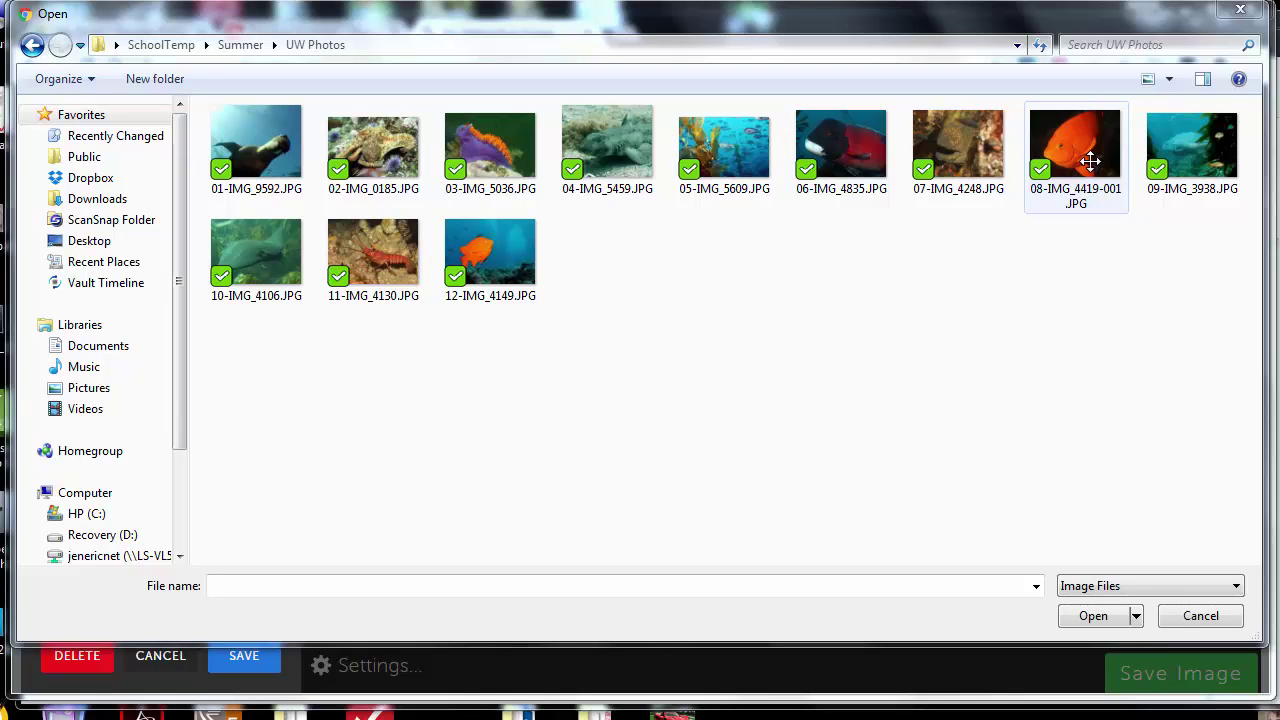
double_click(1090, 160)
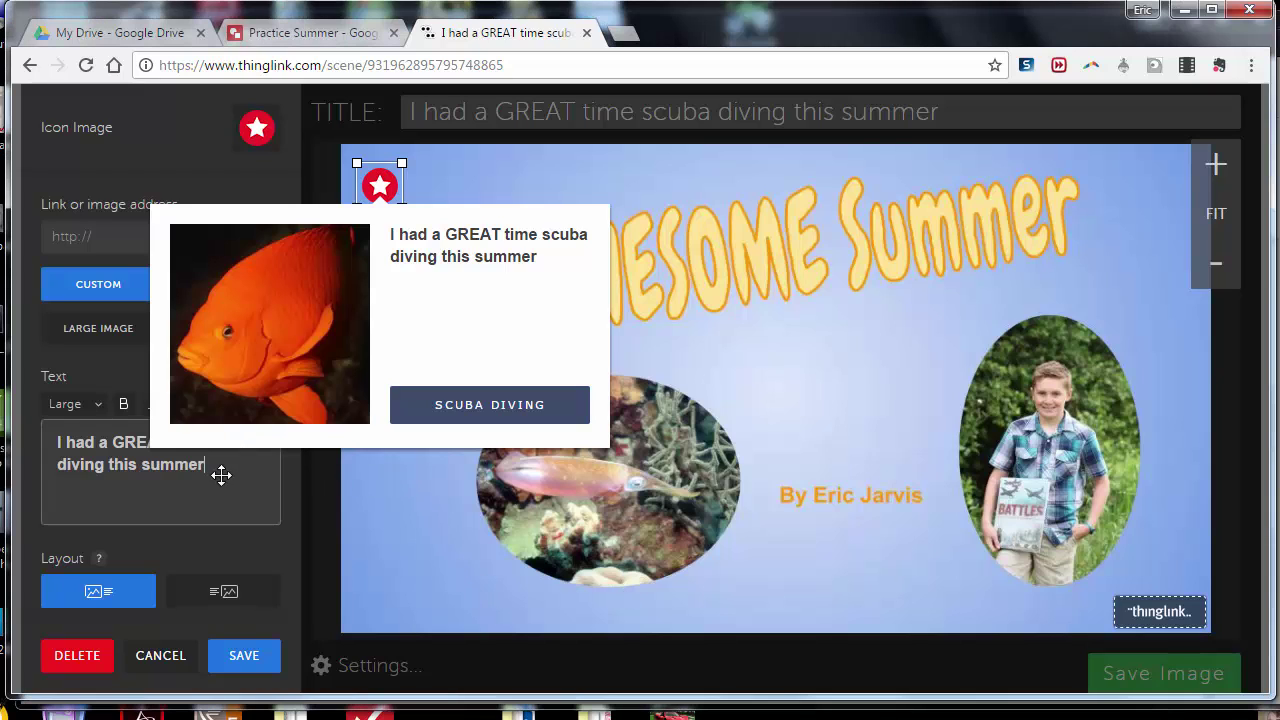
left_click_drag(212, 468, 40, 425)
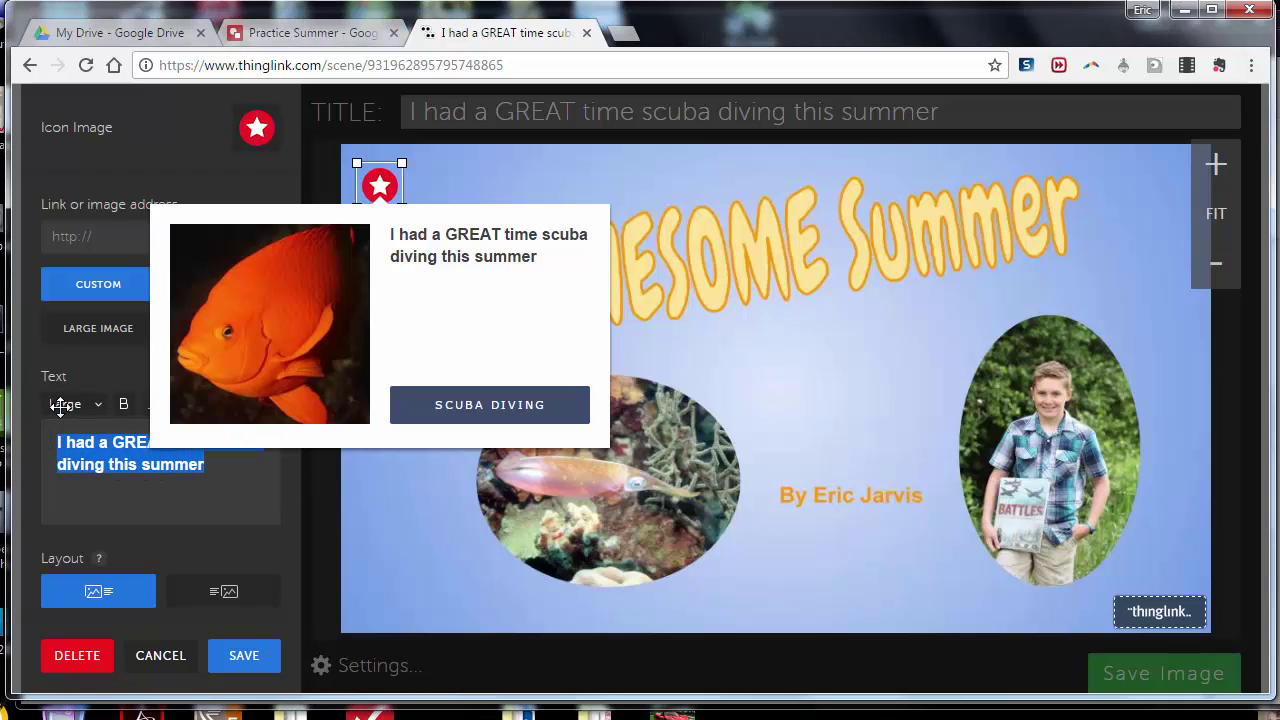
left_click(60, 405)
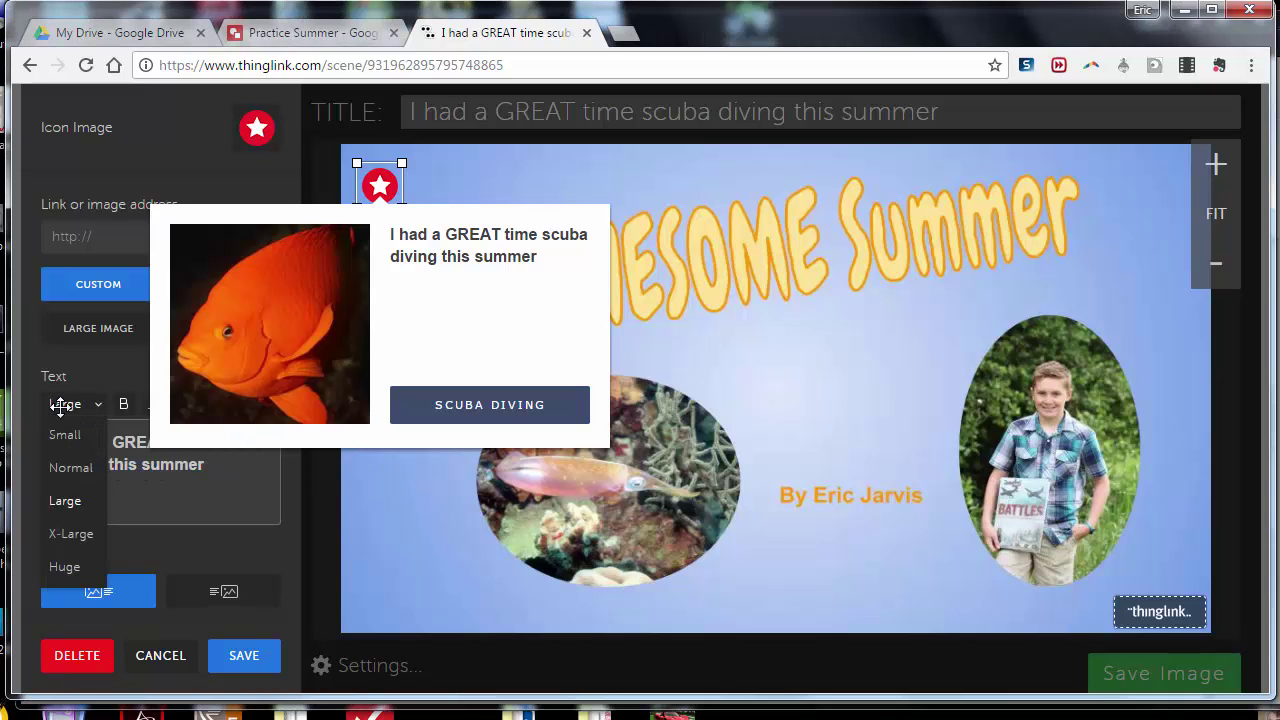
left_click(78, 526)
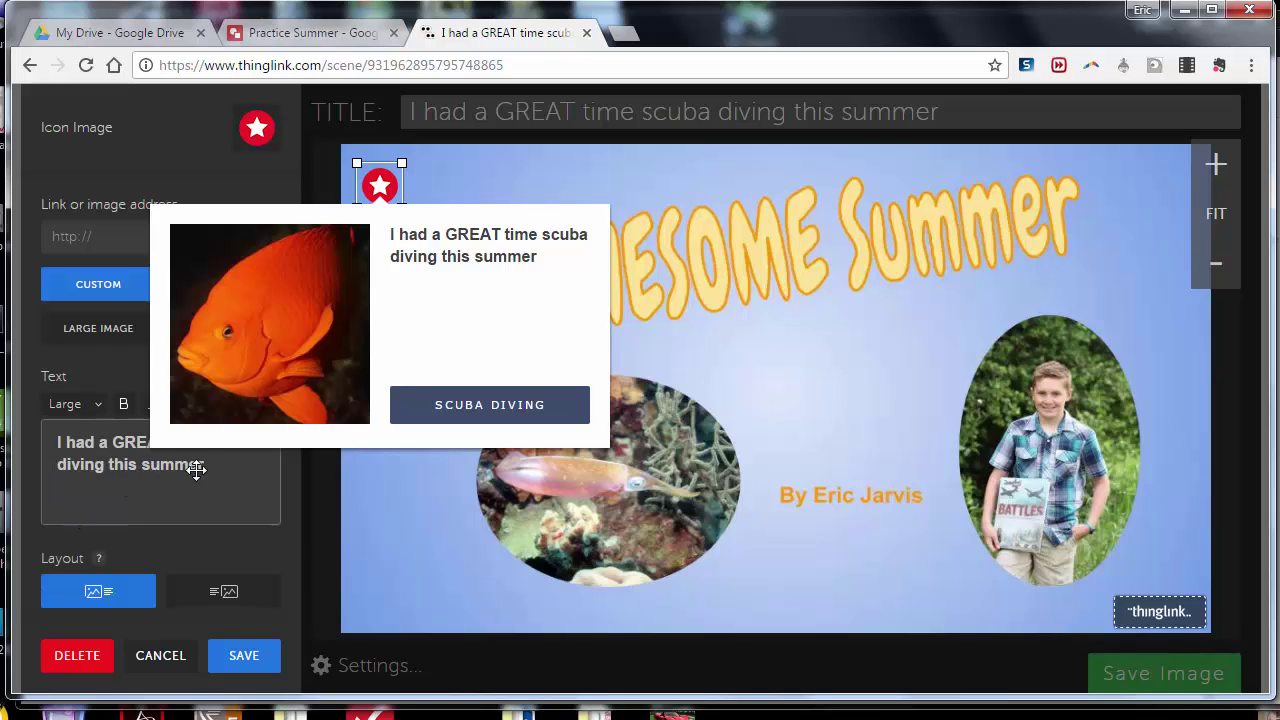
Switch the popup layout to show the picture on the right
left_click_drag(172, 465, 86, 409)
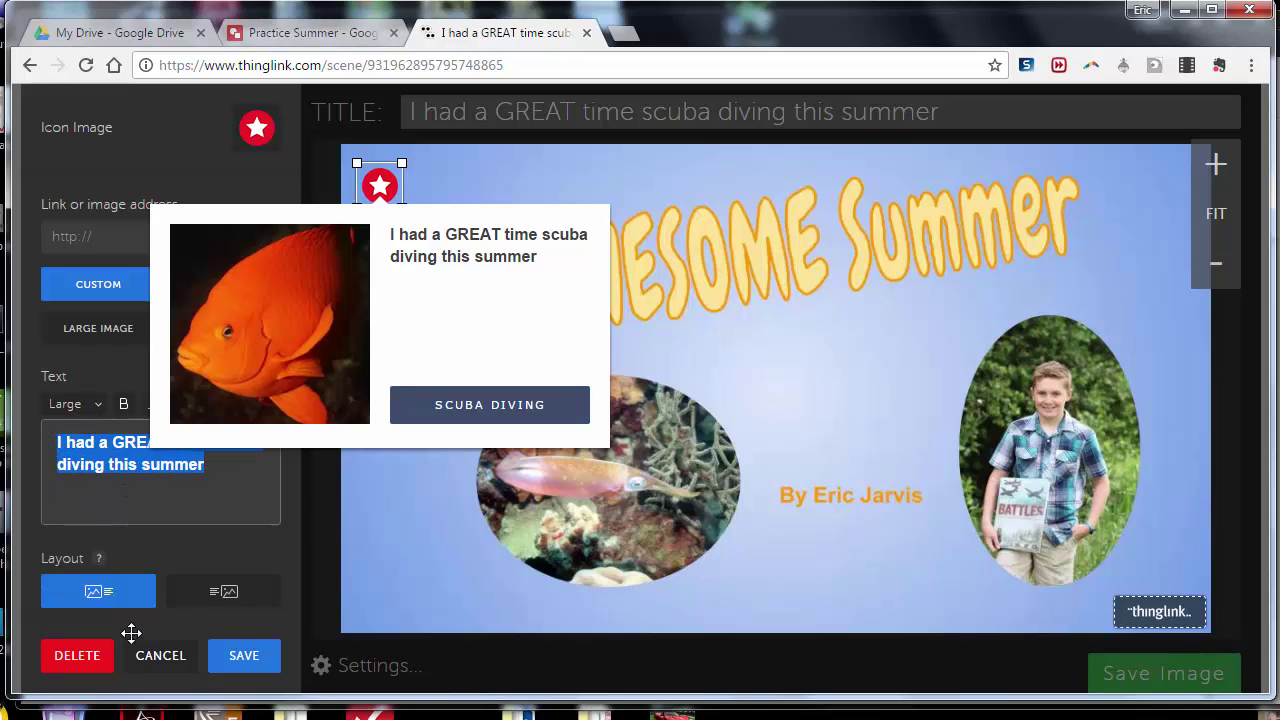
left_click(260, 486)
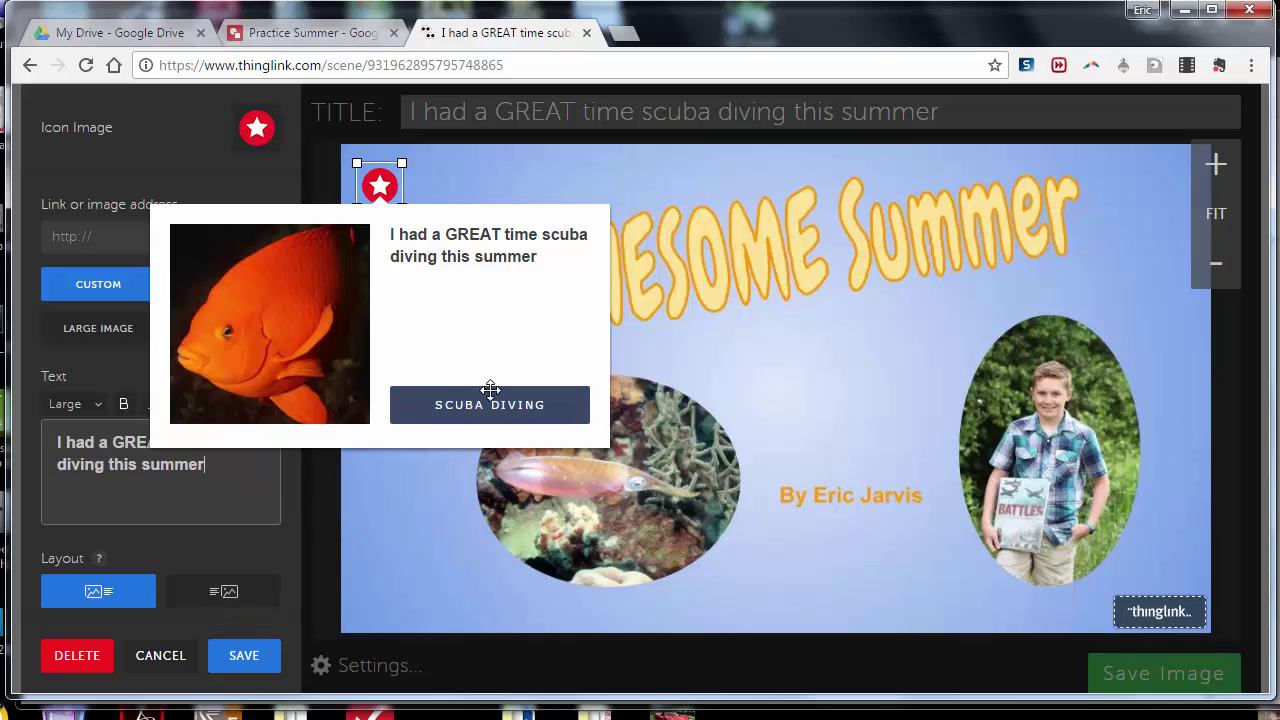
left_click(214, 595)
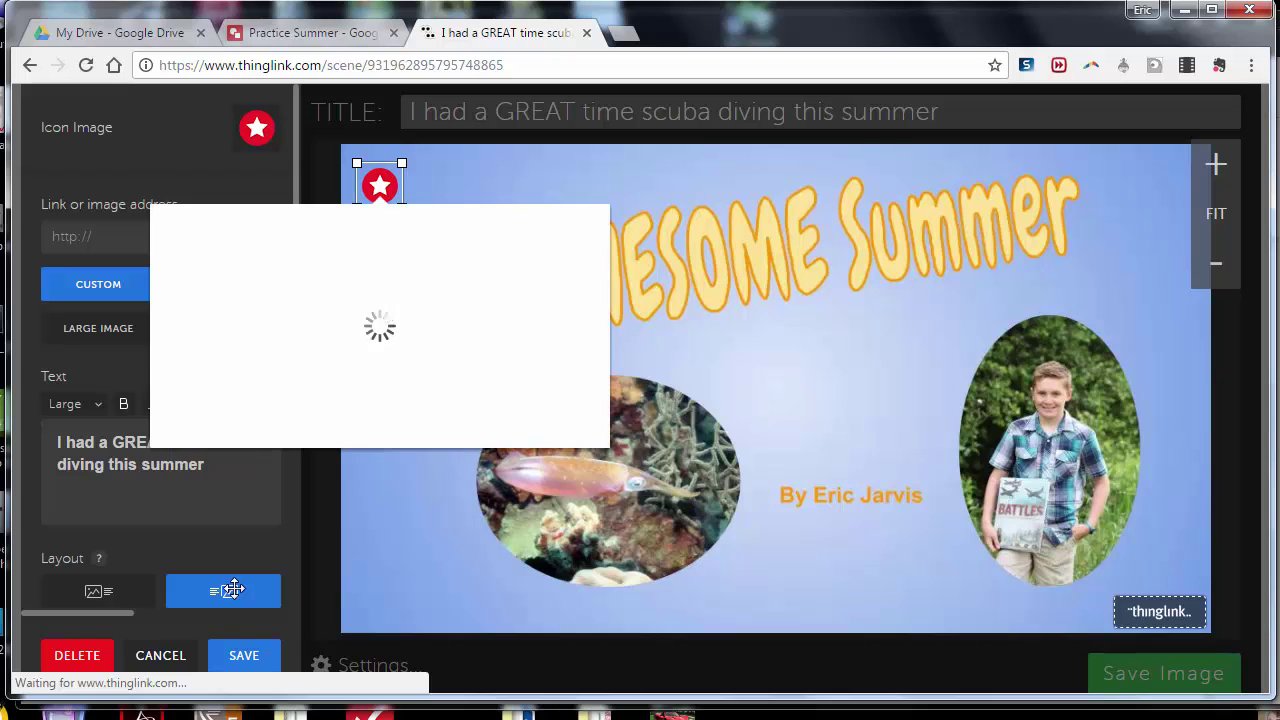
Switch to the picture-on-left layout and give the bubble a blue #185ead background
left_click(114, 591)
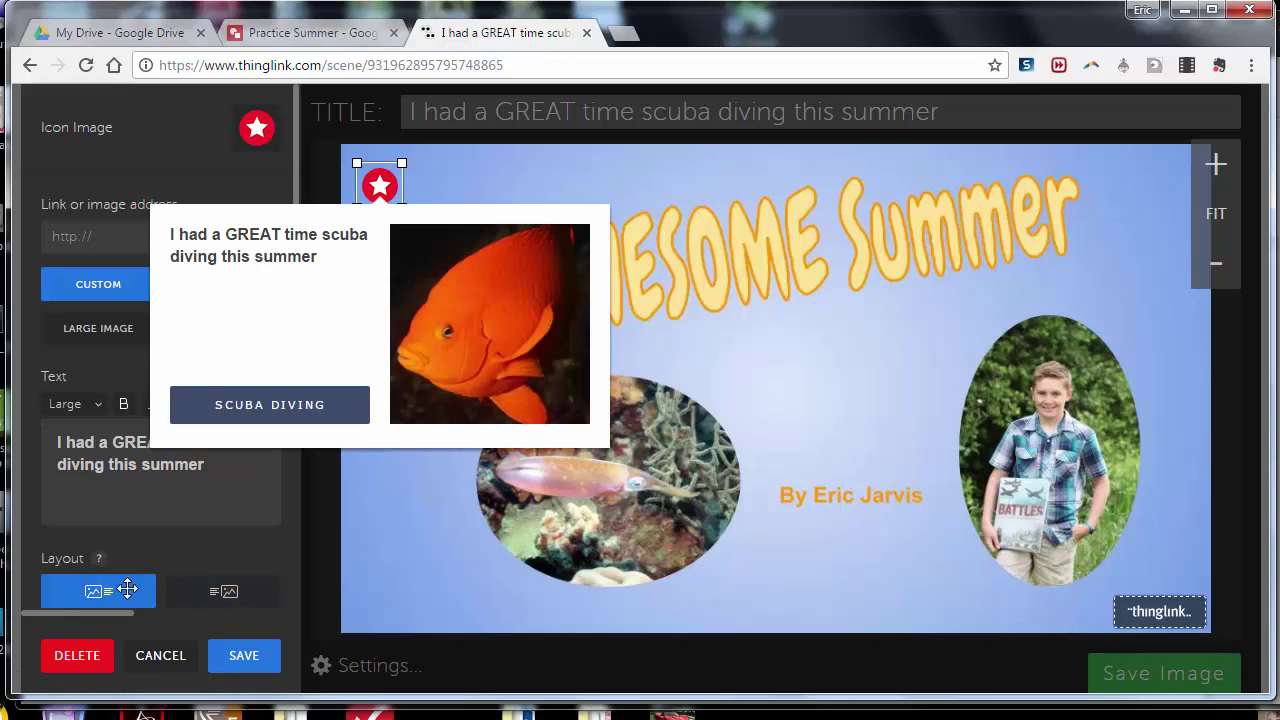
scroll(145, 589, "down", 3)
left_click(165, 570)
scroll(165, 580, "down", 3)
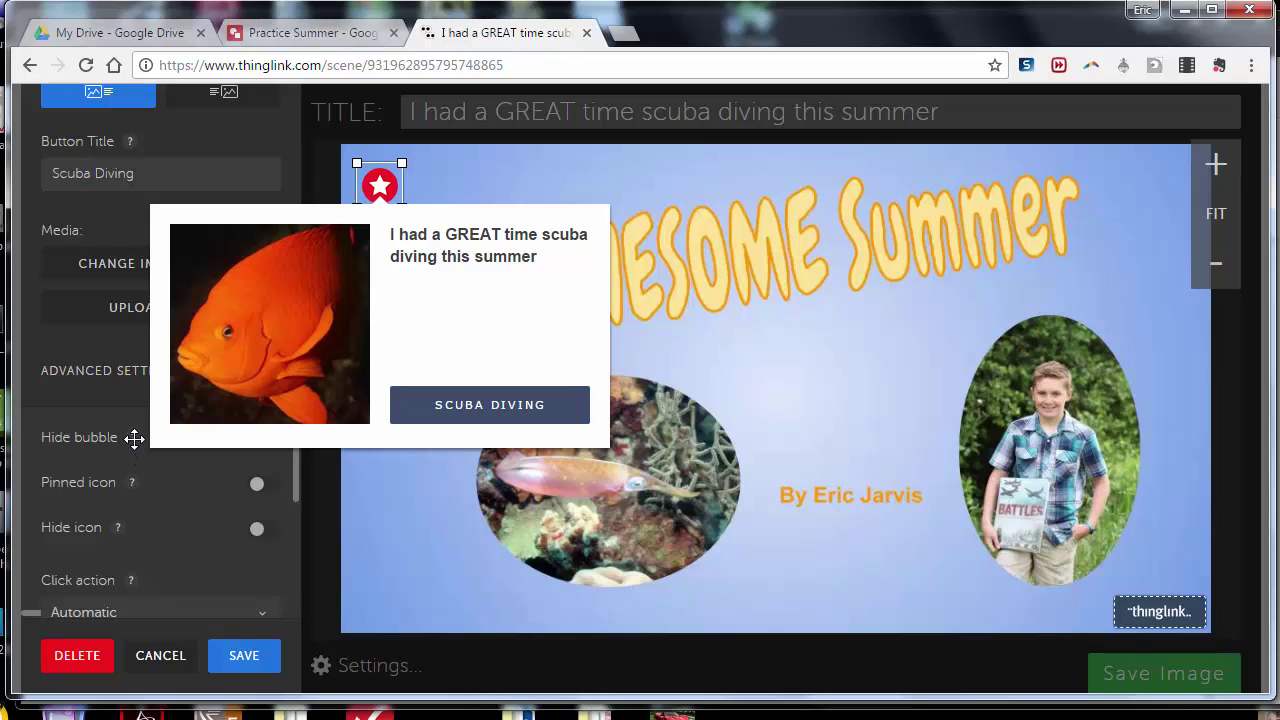
scroll(123, 485, "down", 1)
scroll(123, 500, "down", 1)
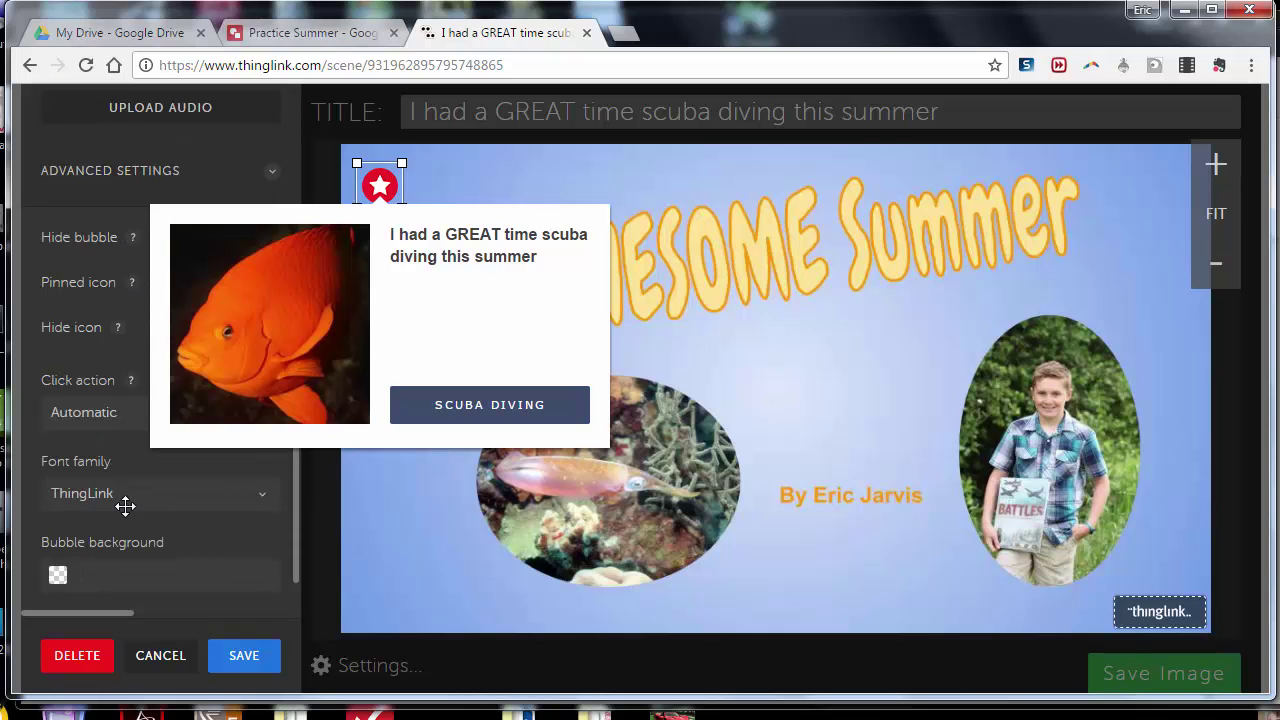
scroll(129, 500, "up", 1)
scroll(132, 510, "down", 1)
scroll(124, 511, "down", 1)
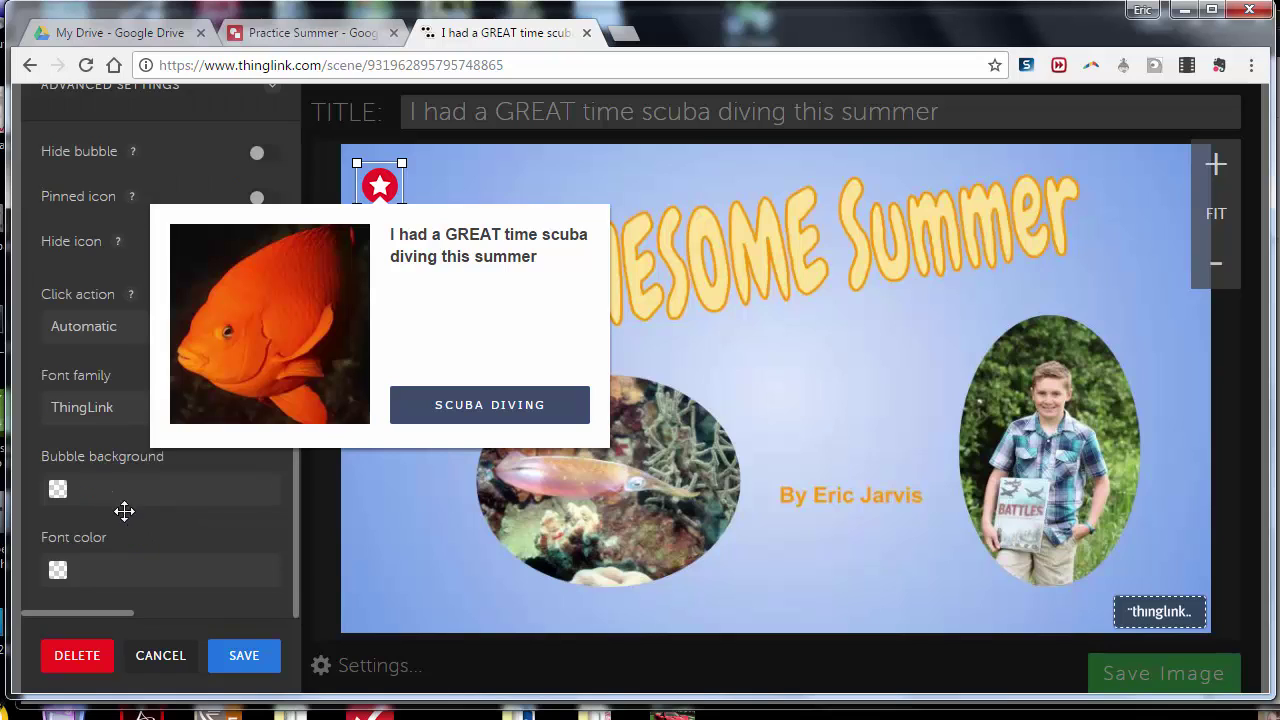
left_click(53, 486)
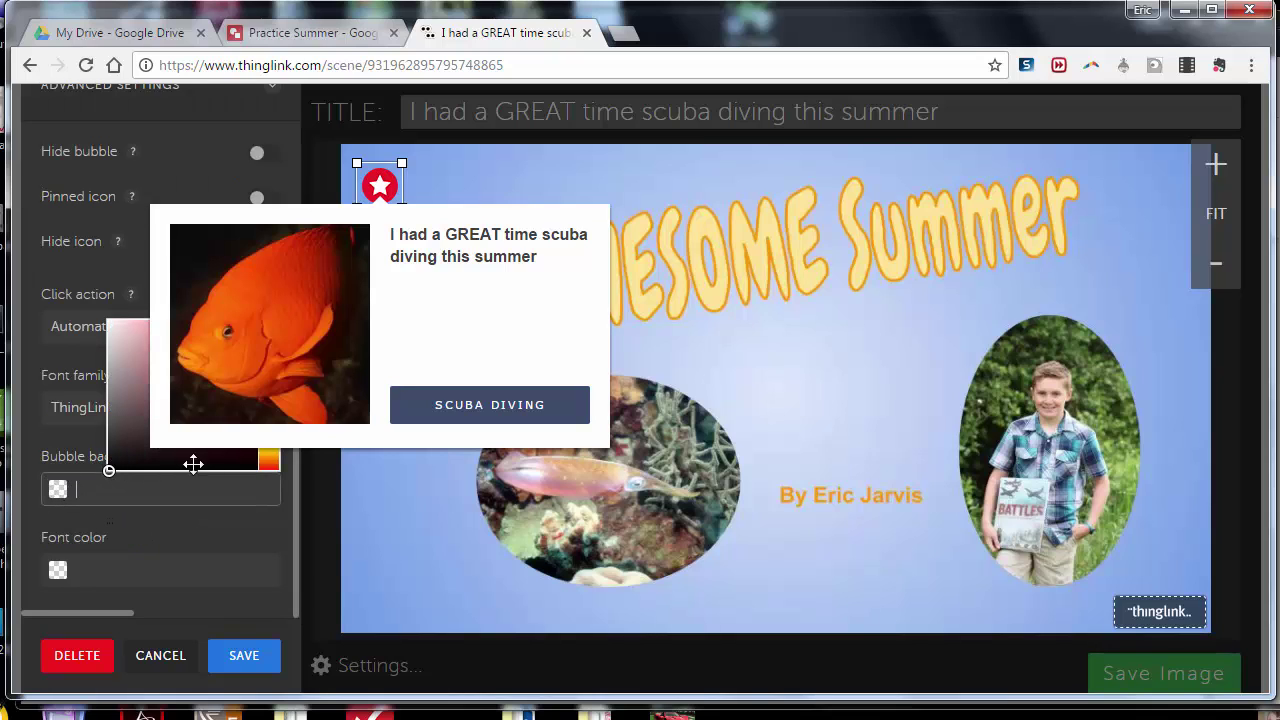
scroll(226, 471, "up", 2)
scroll(229, 489, "down", 1)
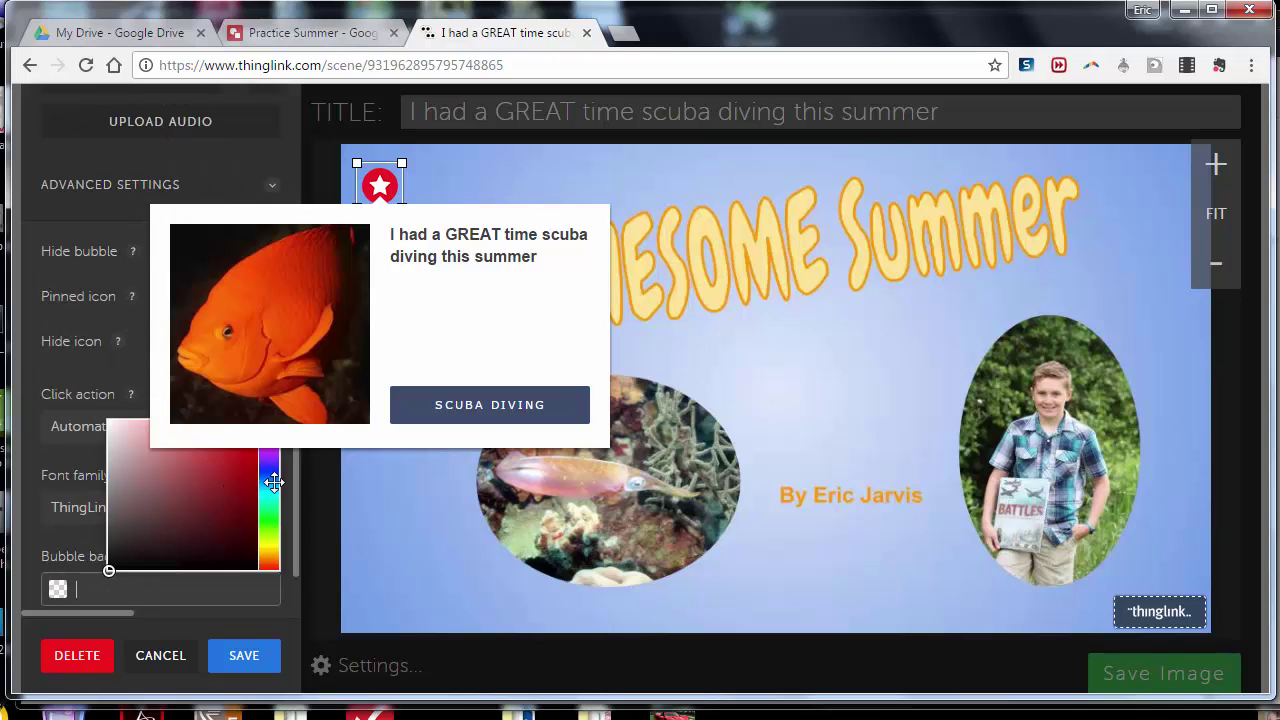
left_click(273, 482)
left_click(237, 468)
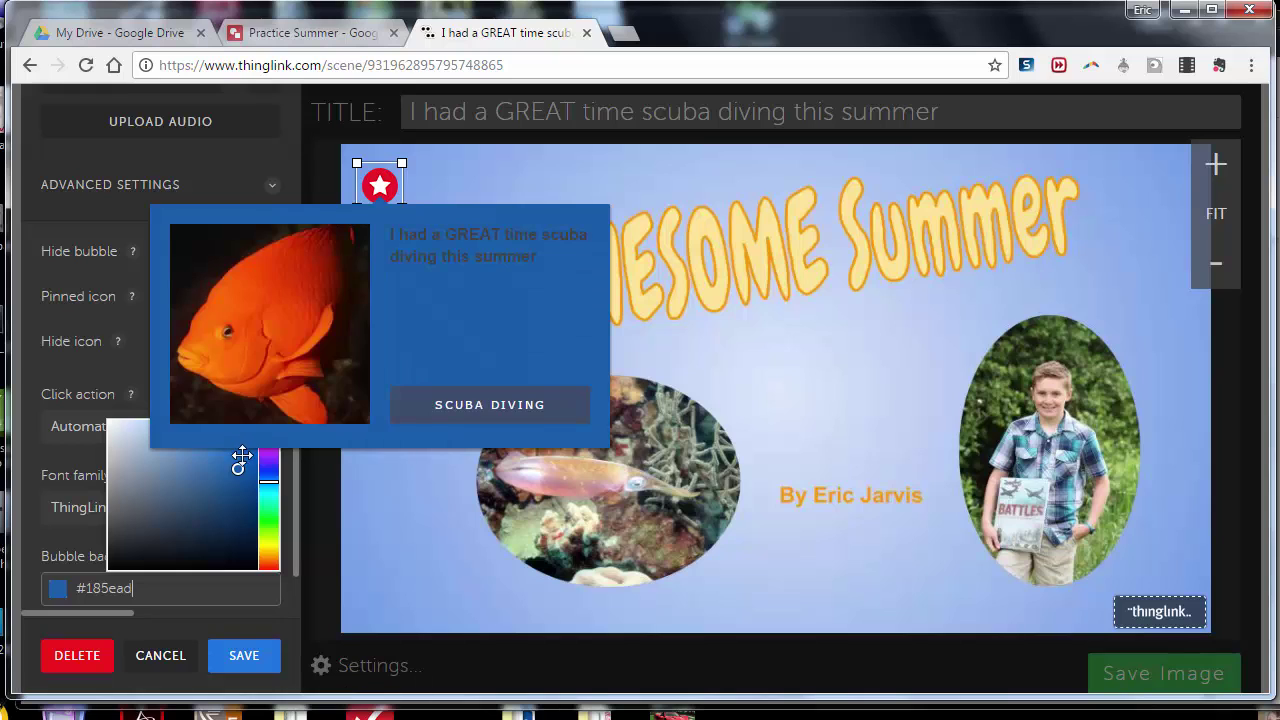
Change the caption font colour from olive #917d0b to a bright yellow
scroll(212, 490, "down", 1)
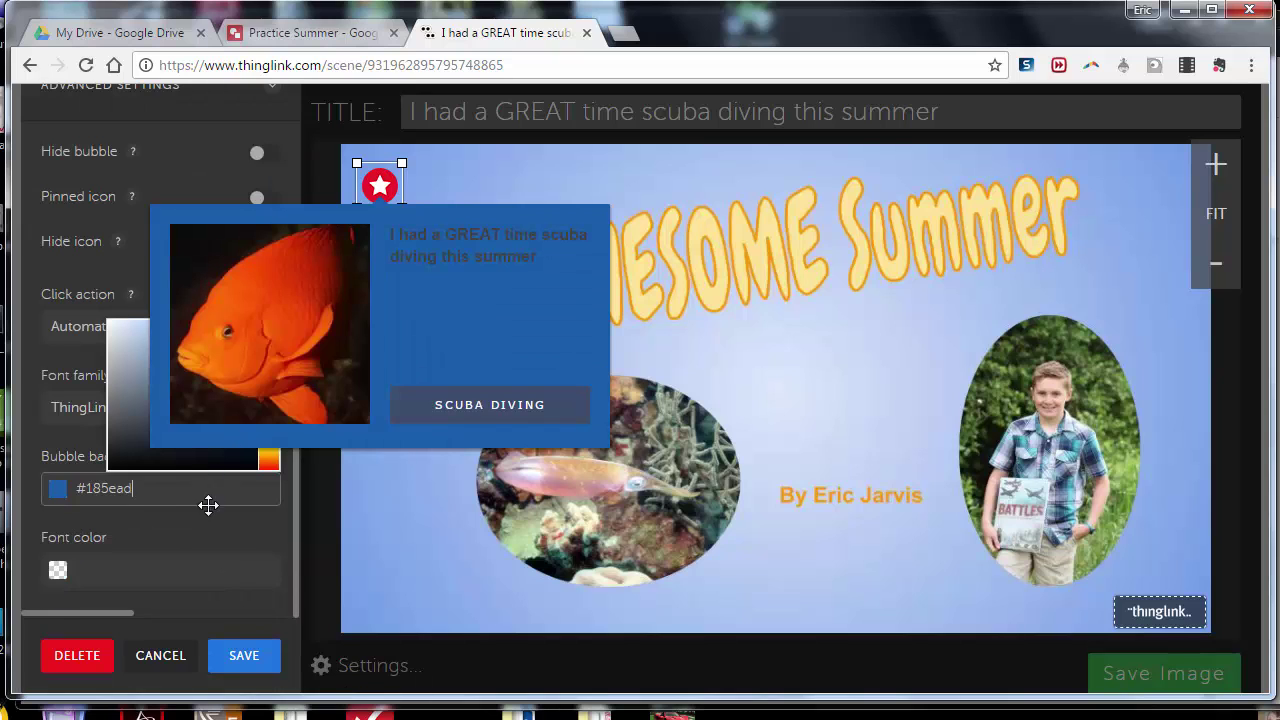
left_click(57, 571)
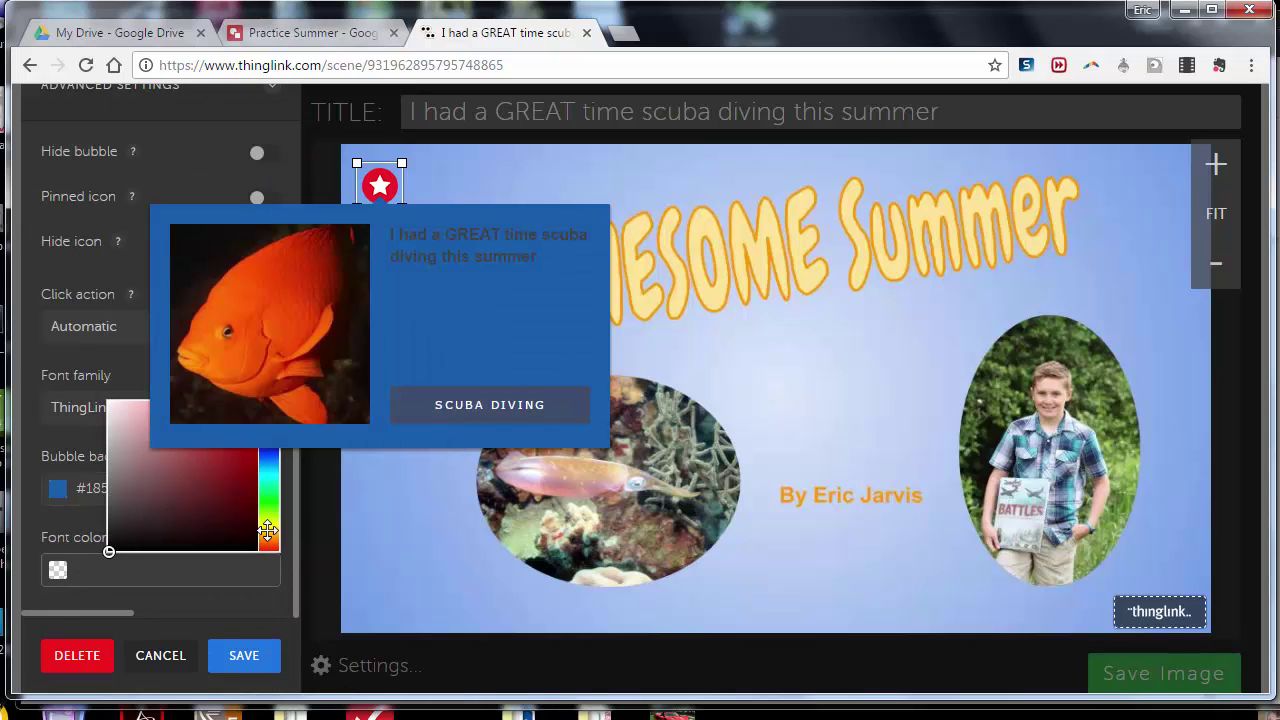
left_click(268, 530)
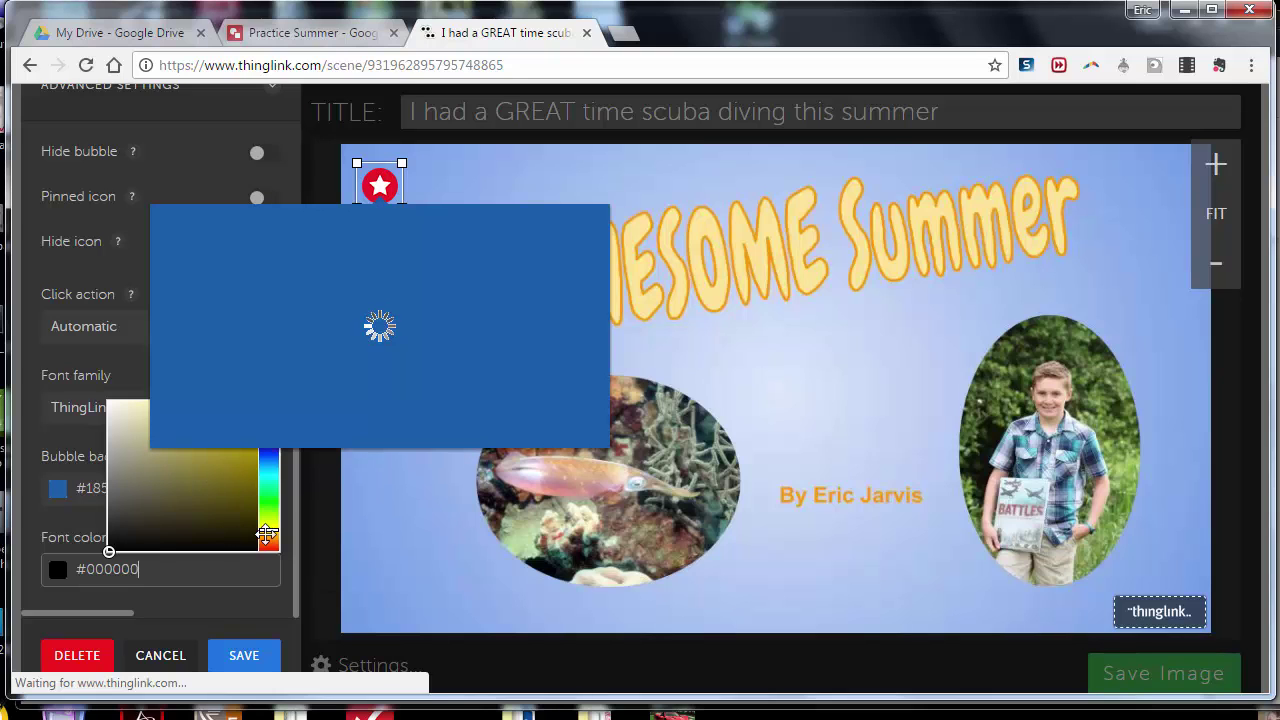
left_click(245, 466)
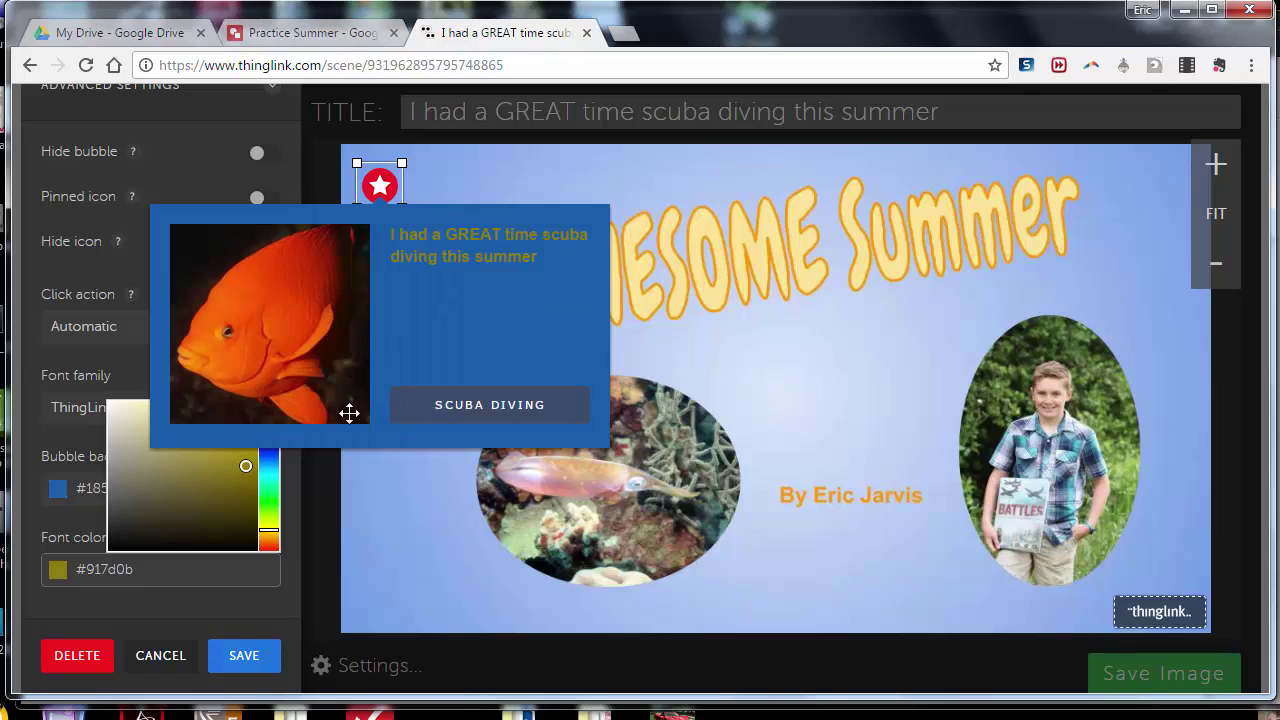
scroll(262, 452, "up", 1)
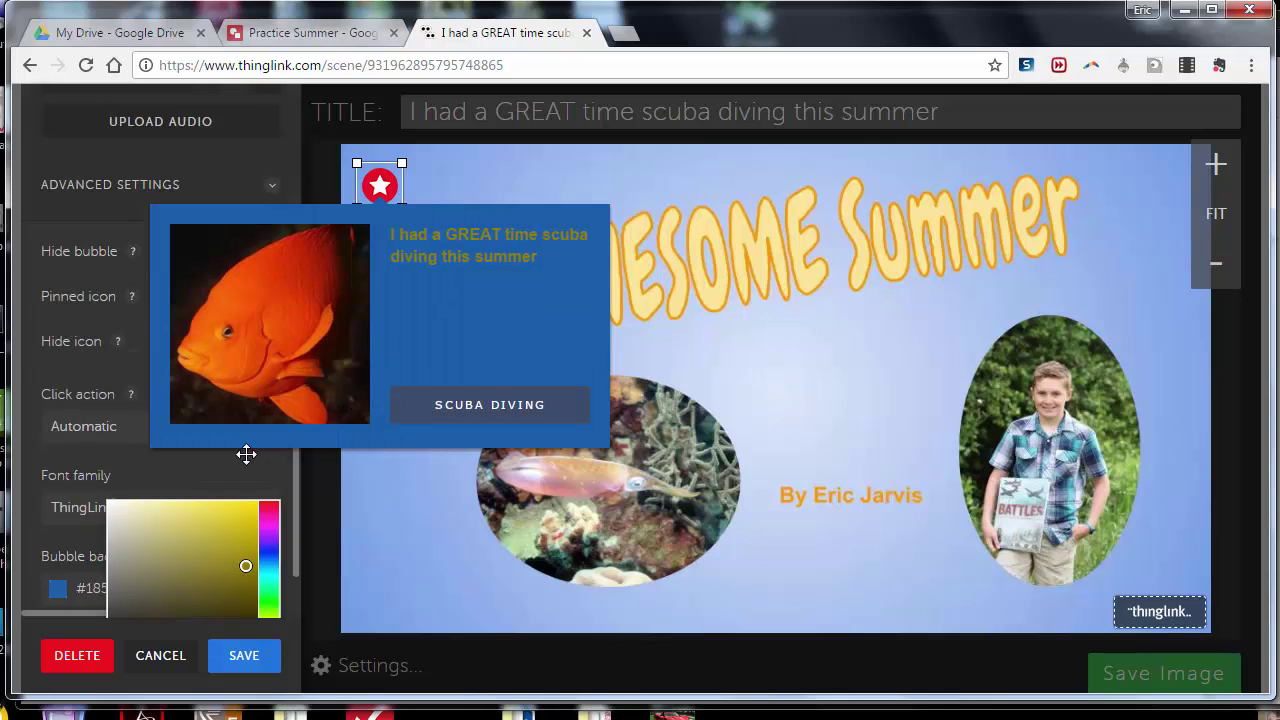
left_click(248, 508)
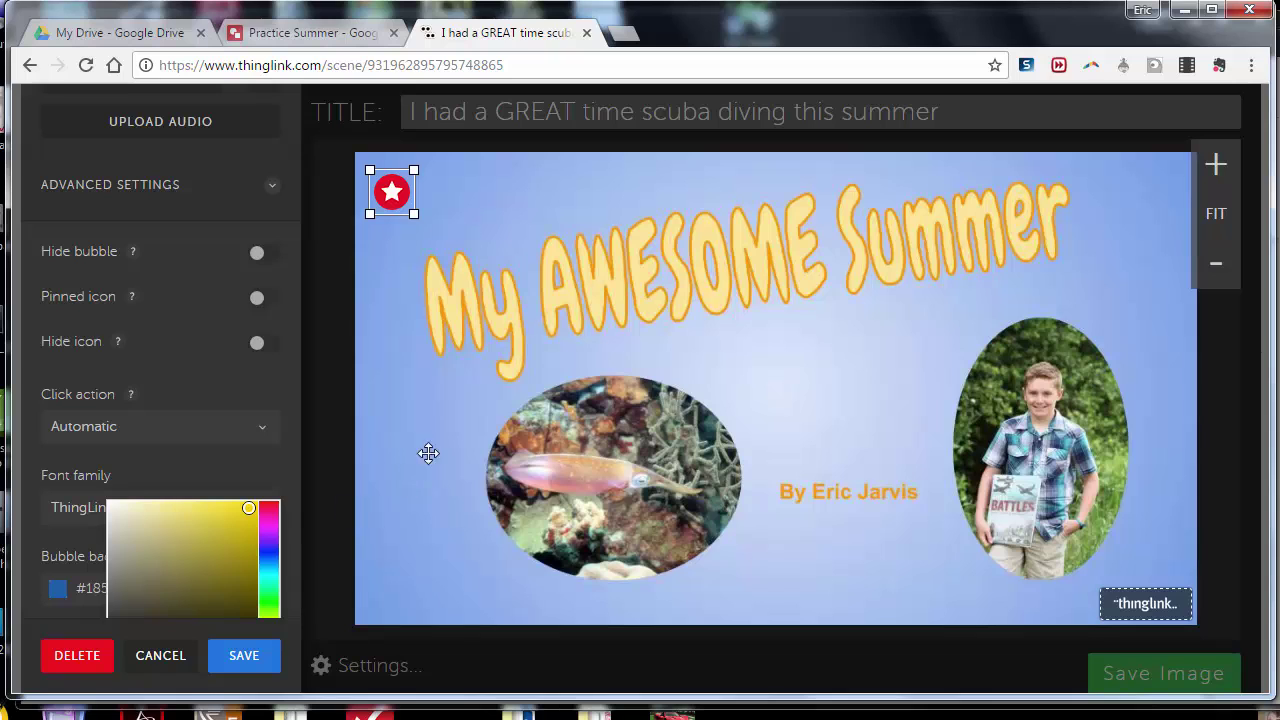
Save the star tag, then add a second tag near the image's top-right with a YouTube icon
left_click(248, 656)
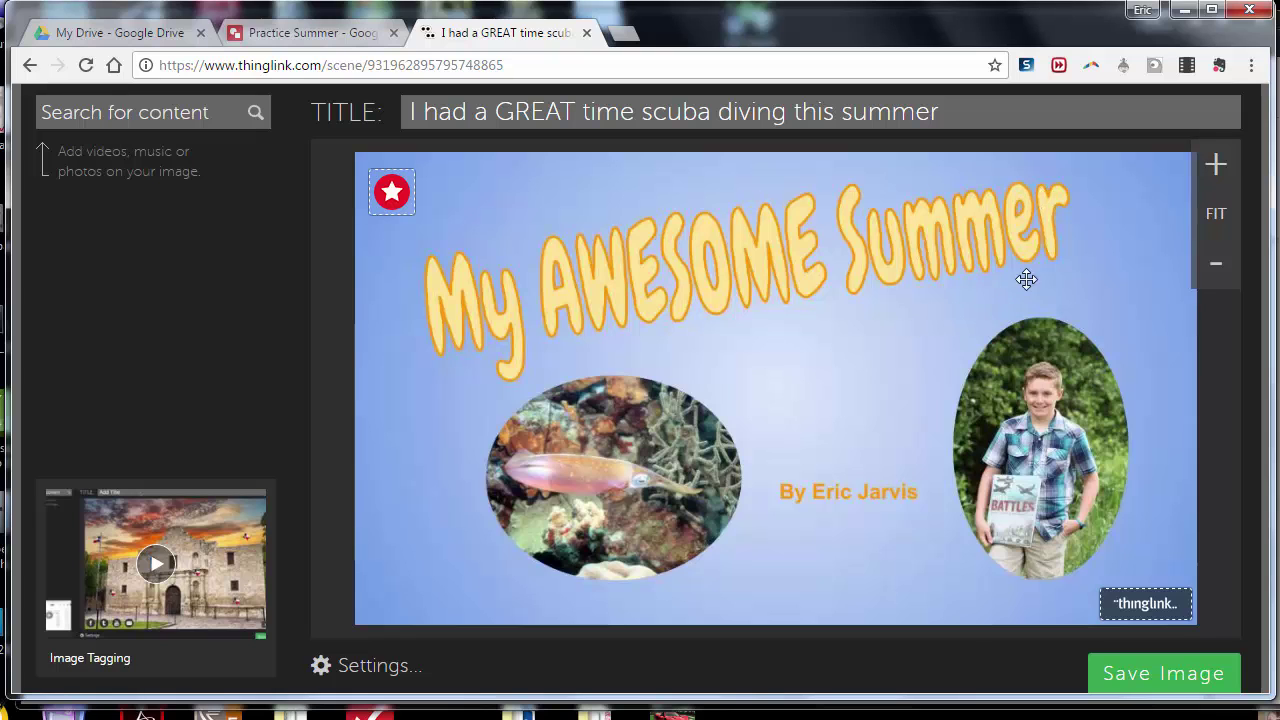
left_click(1104, 230)
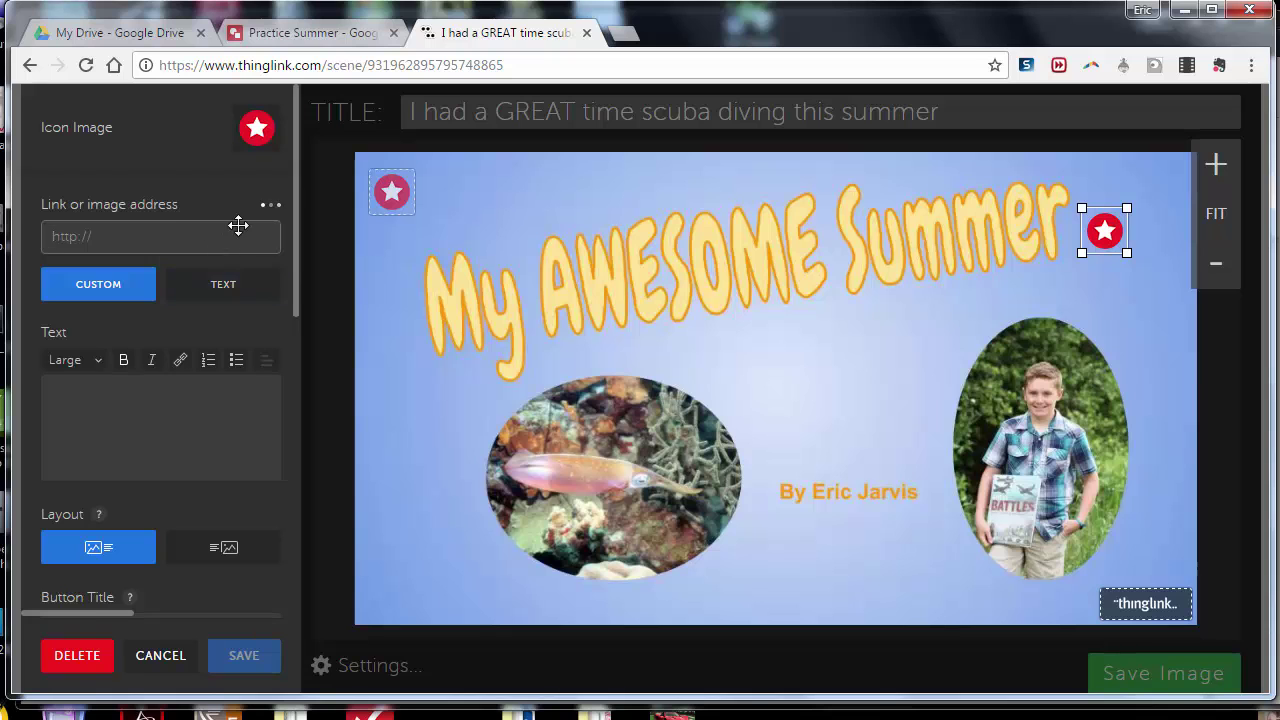
left_click(257, 127)
scroll(210, 212, "down", 10)
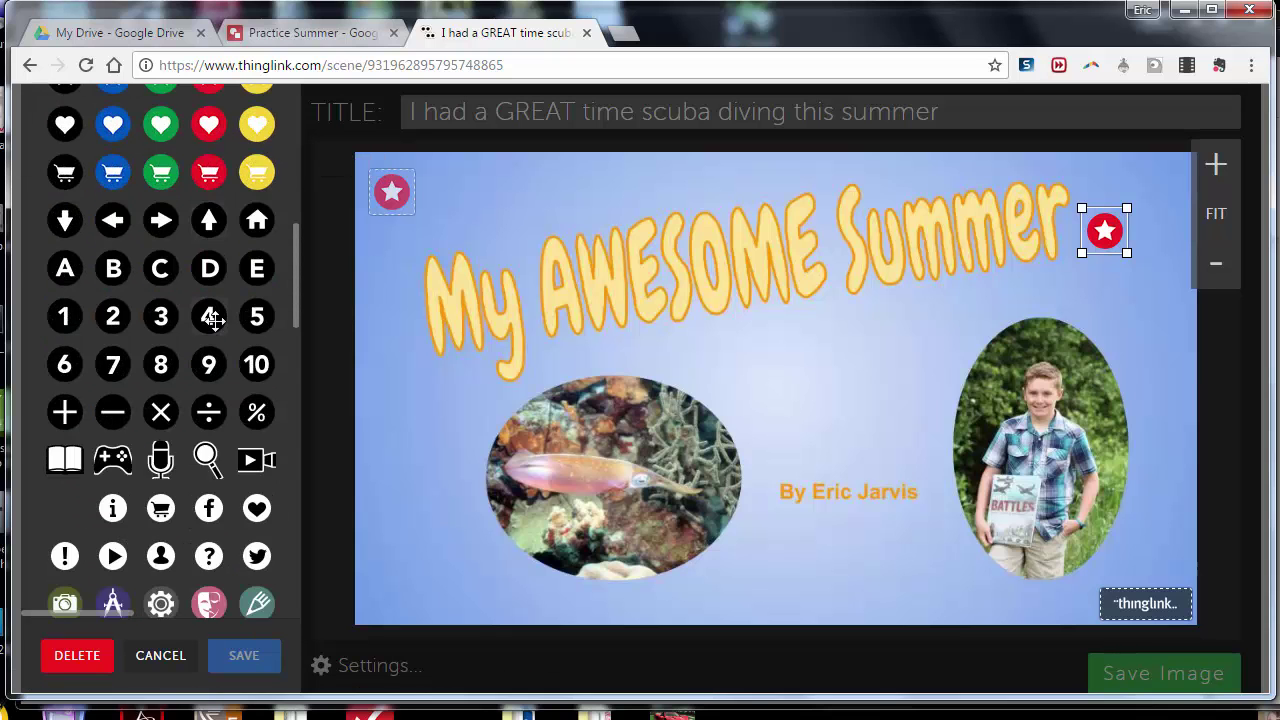
scroll(209, 388, "down", 2)
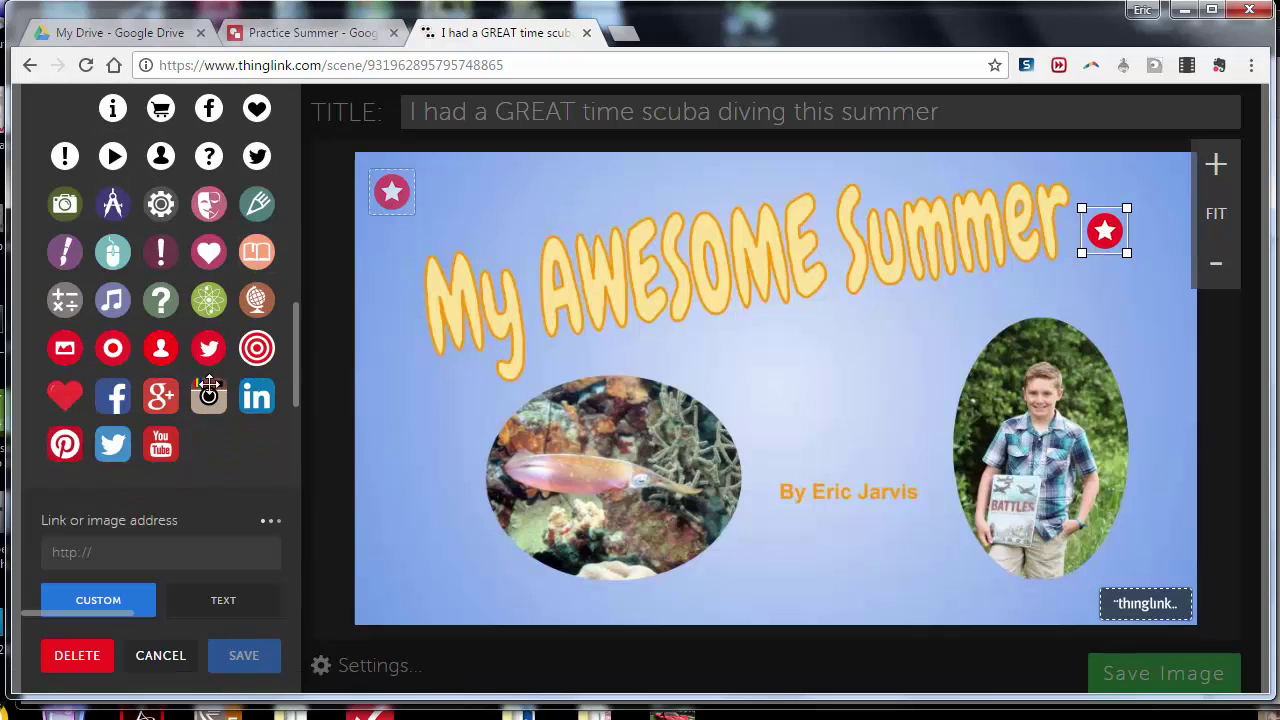
left_click(161, 443)
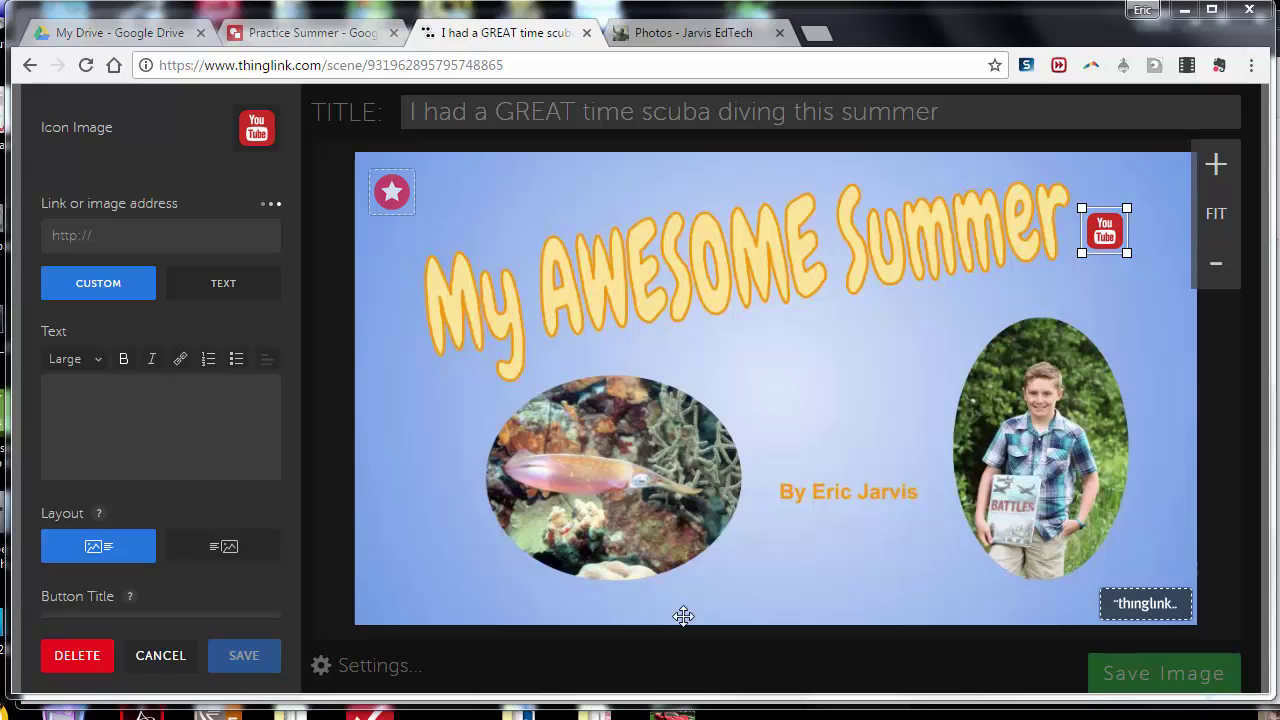
Paste the SLO County Diving video URL, move the tag to the image centre, and save
left_click(58, 229)
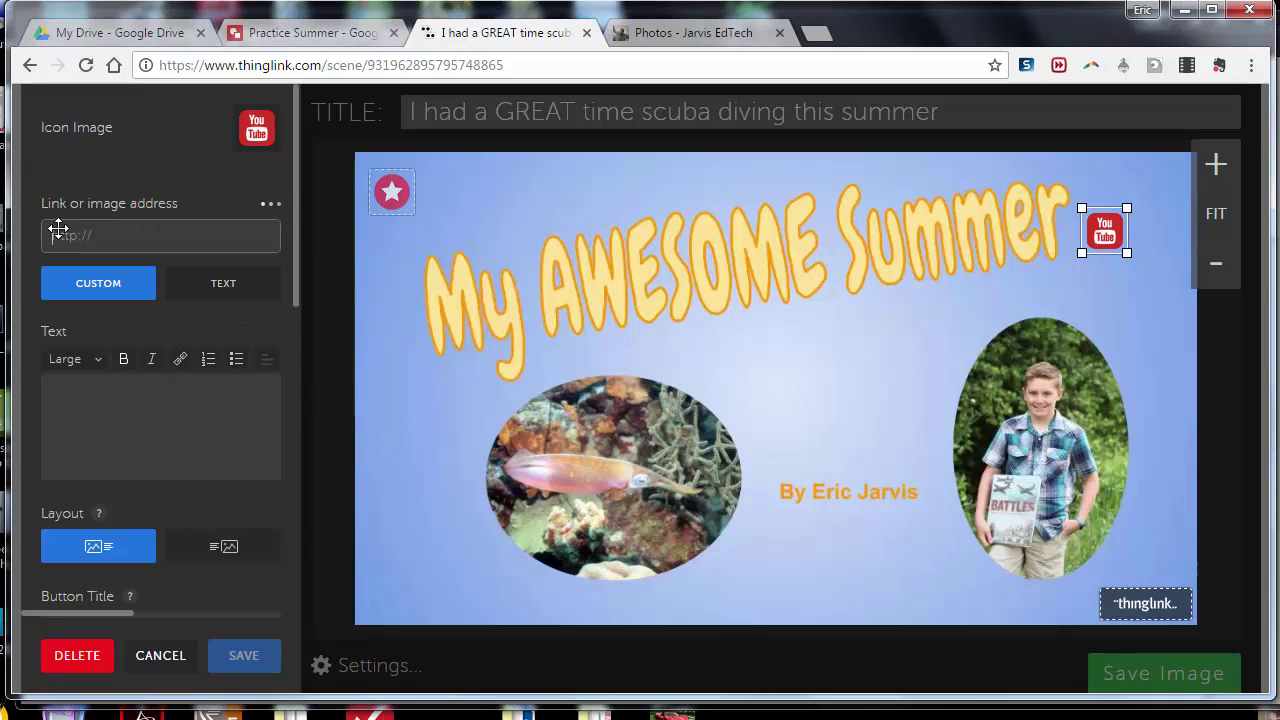
type("https://youtu.be/B274kS9x6jk")
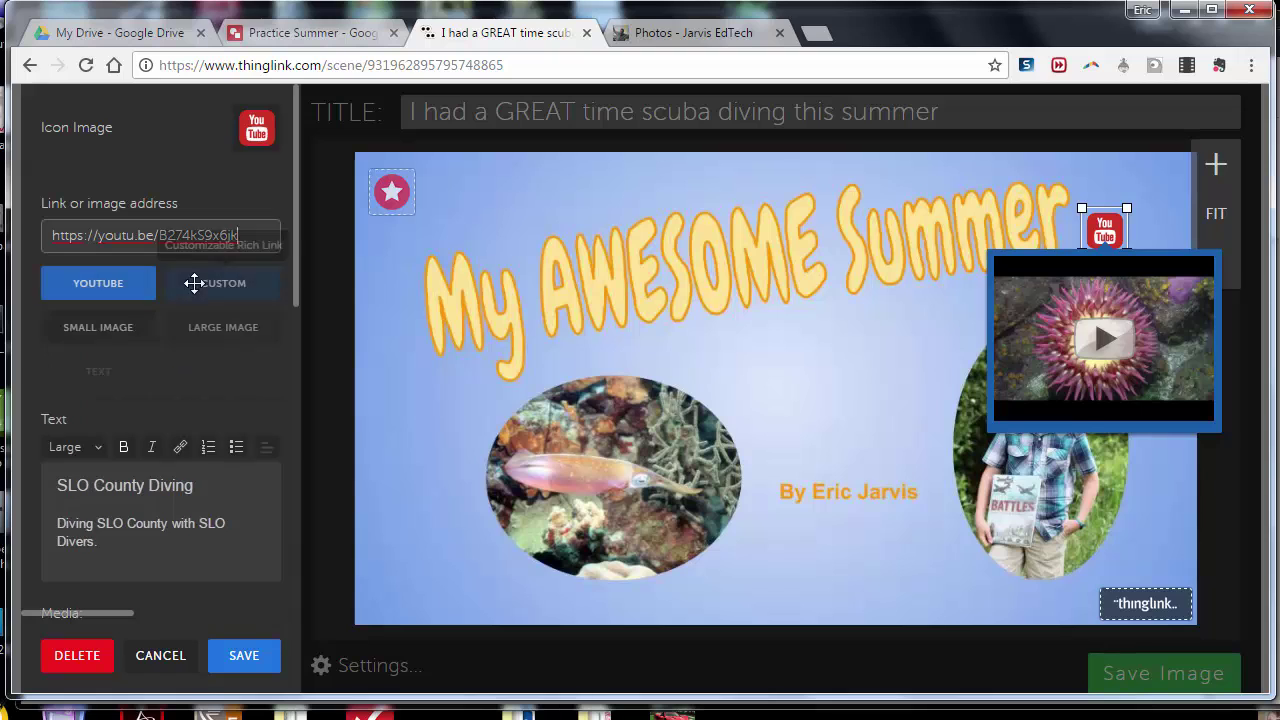
scroll(202, 312, "down", 2)
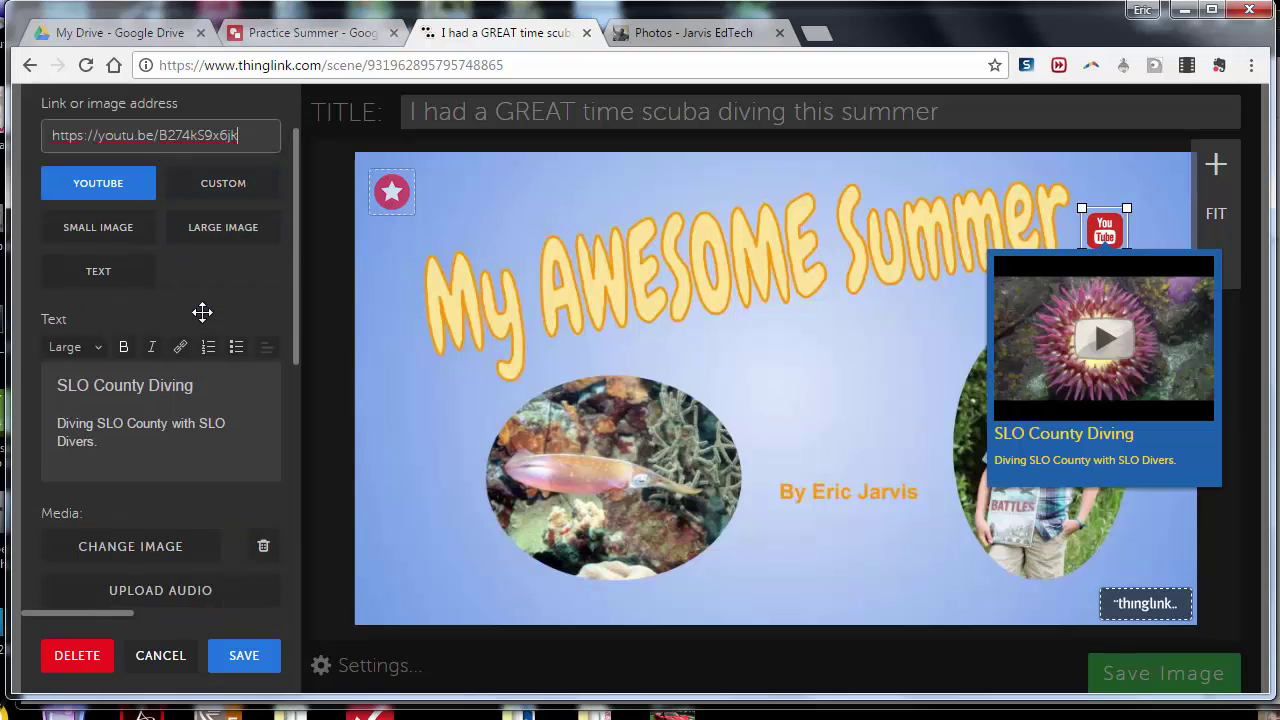
scroll(202, 312, "down", 5)
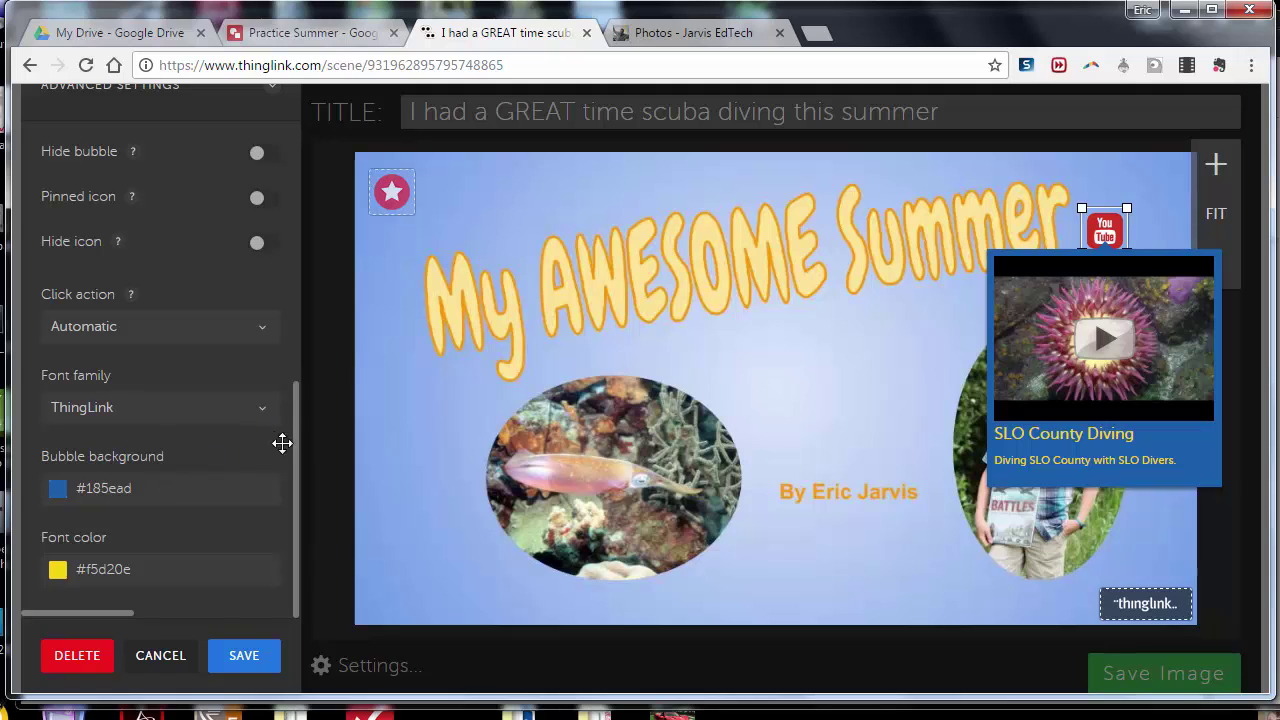
left_click_drag(1105, 233, 826, 386)
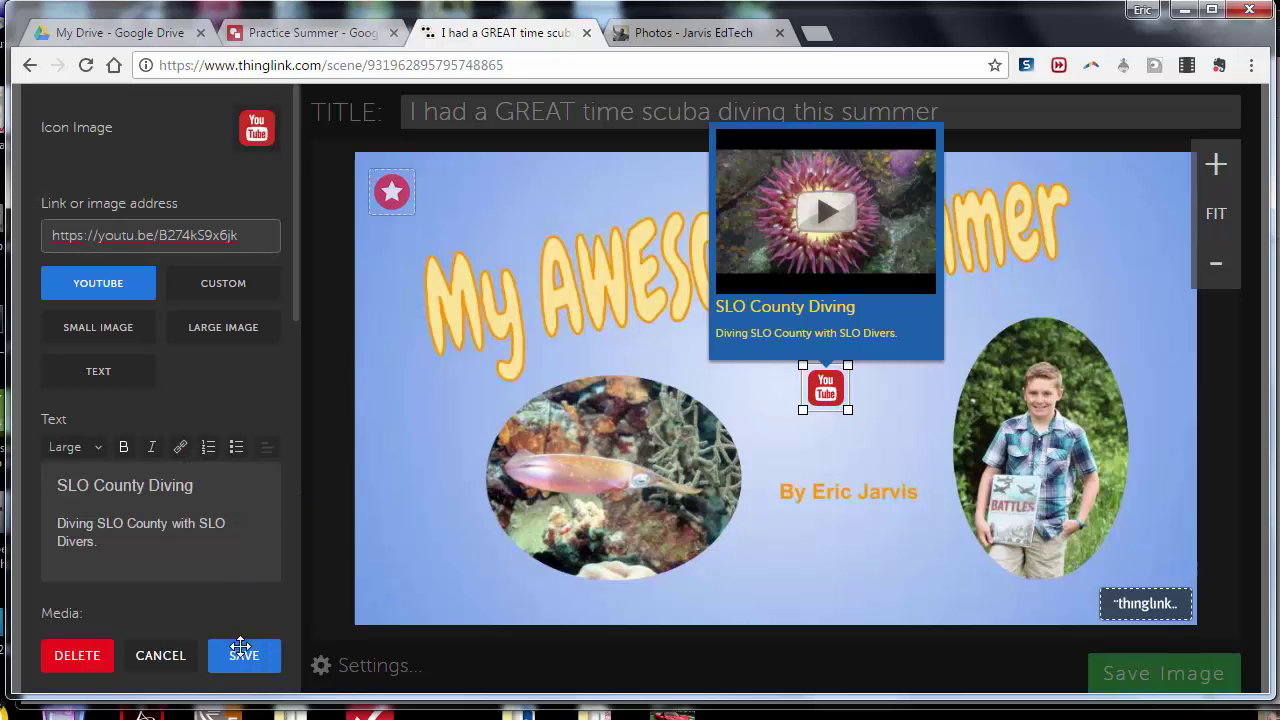
left_click(244, 655)
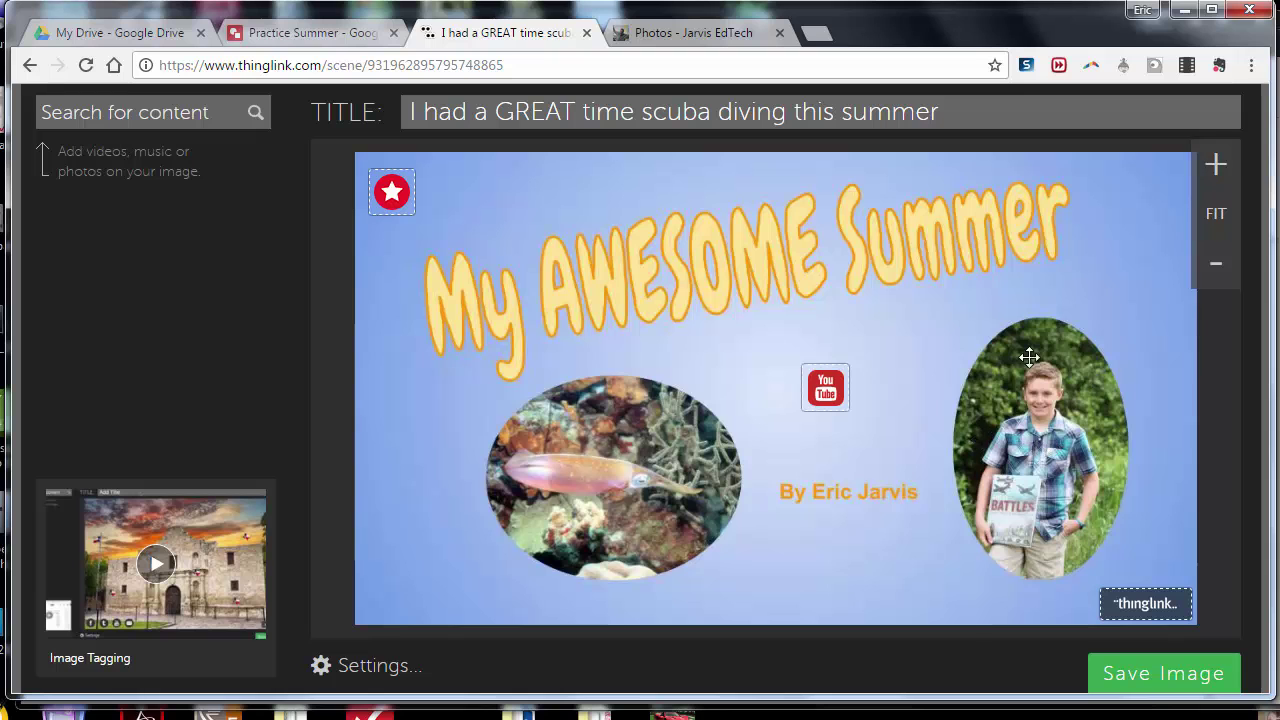
Save the tagged image, then view its scene page in fullscreen and exit fullscreen
left_click(1182, 661)
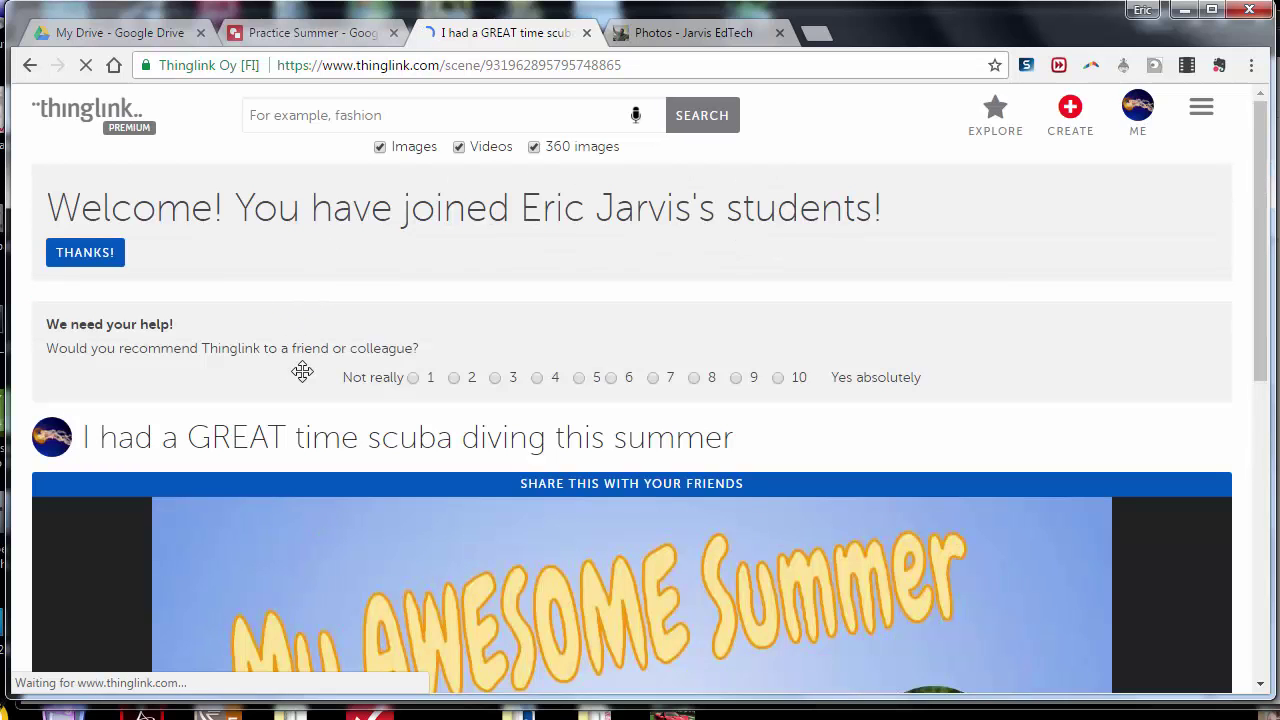
scroll(389, 420, "down", 3)
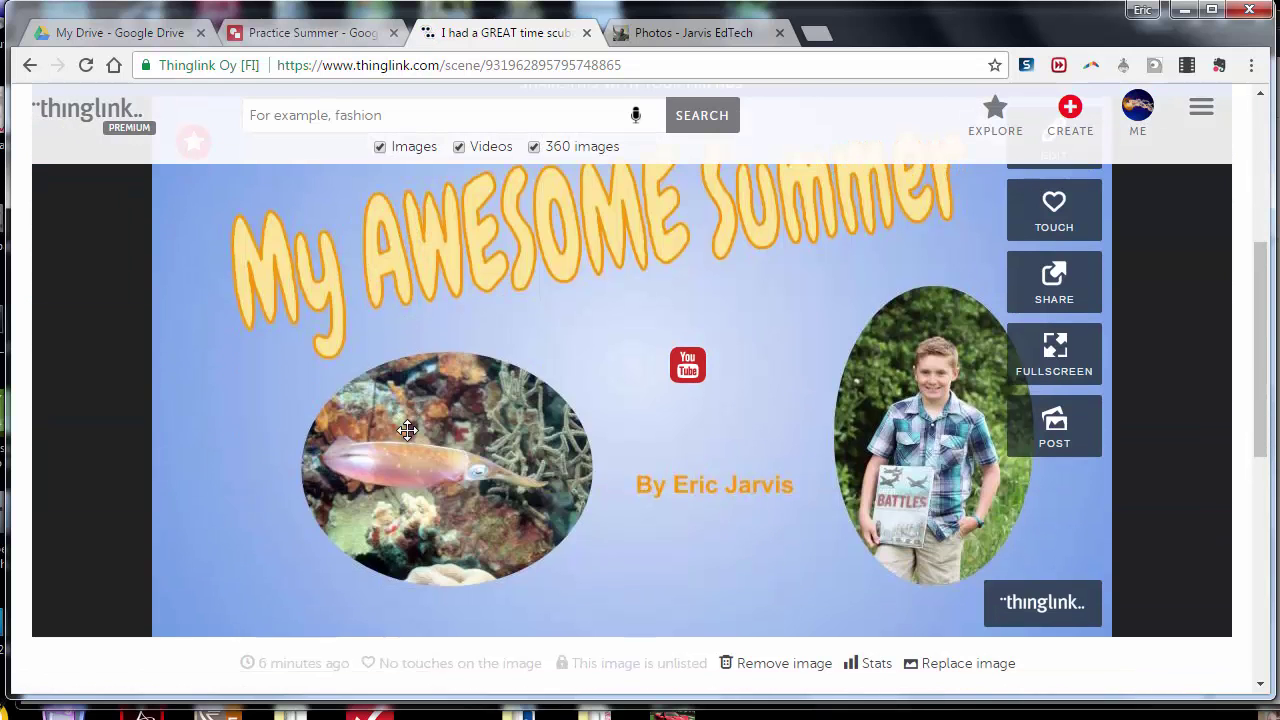
scroll(380, 283, "up", 1)
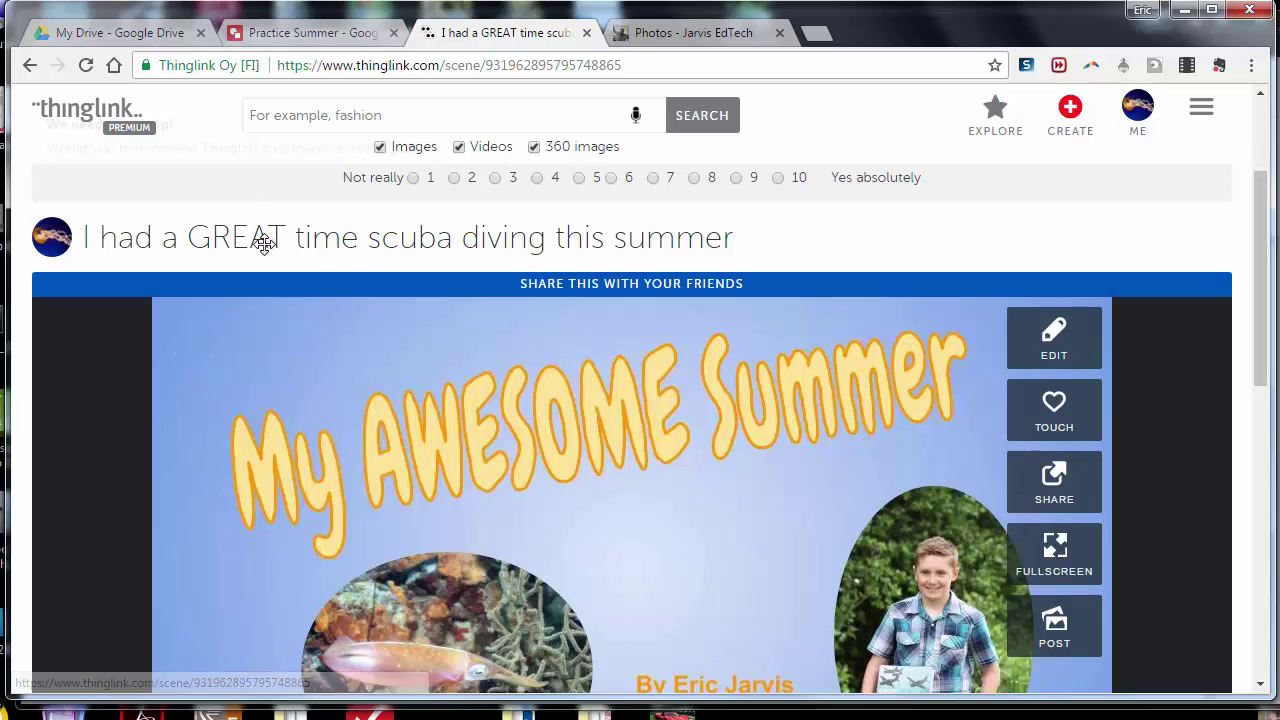
scroll(323, 251, "down", 1)
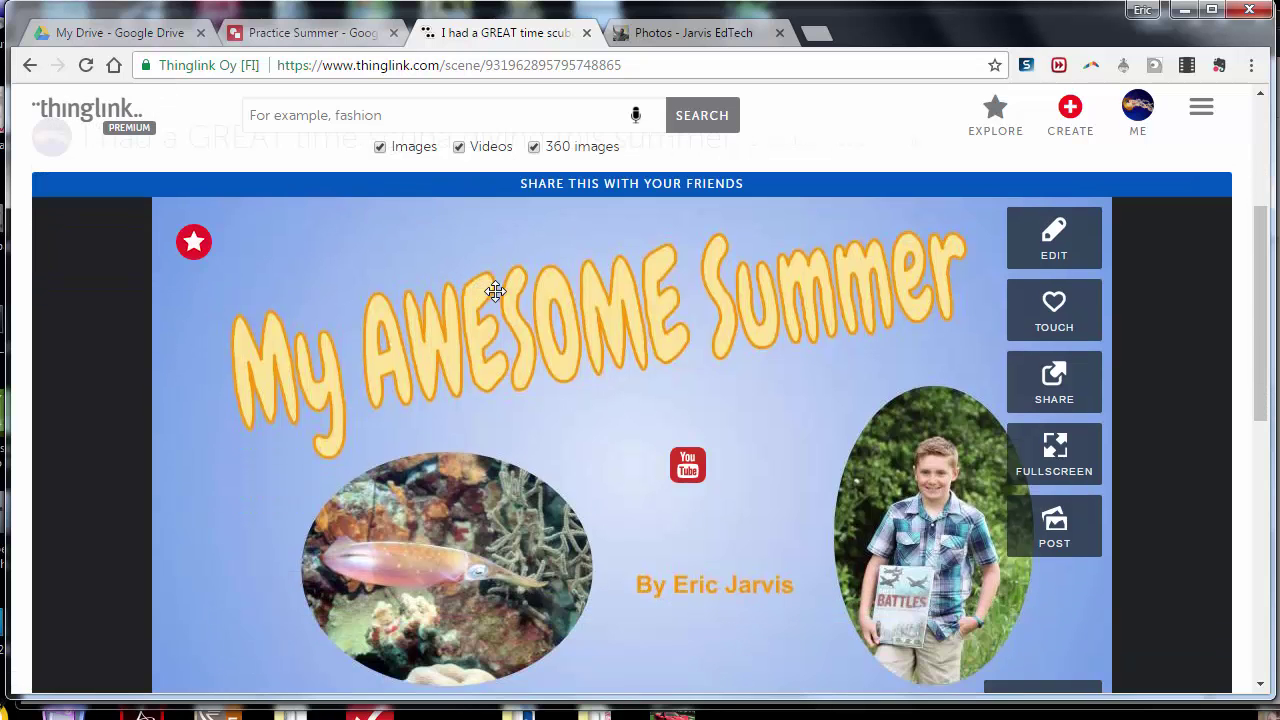
left_click(1043, 444)
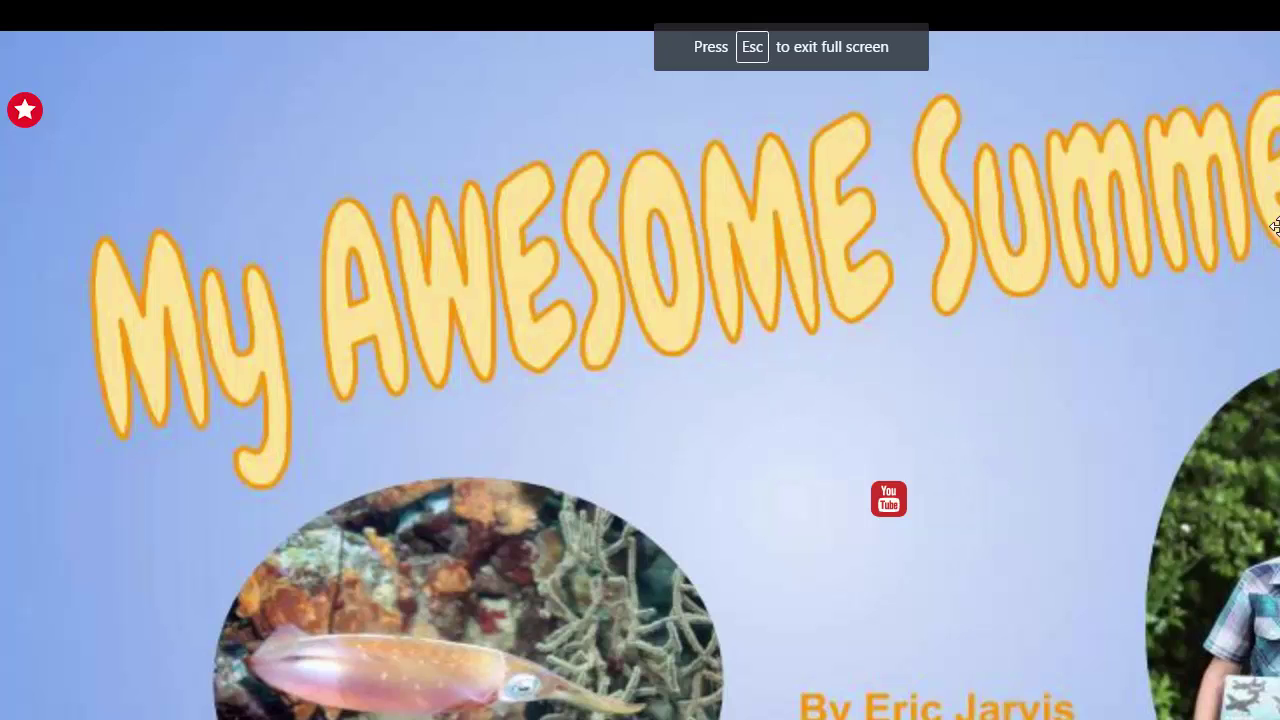
key("Escape")
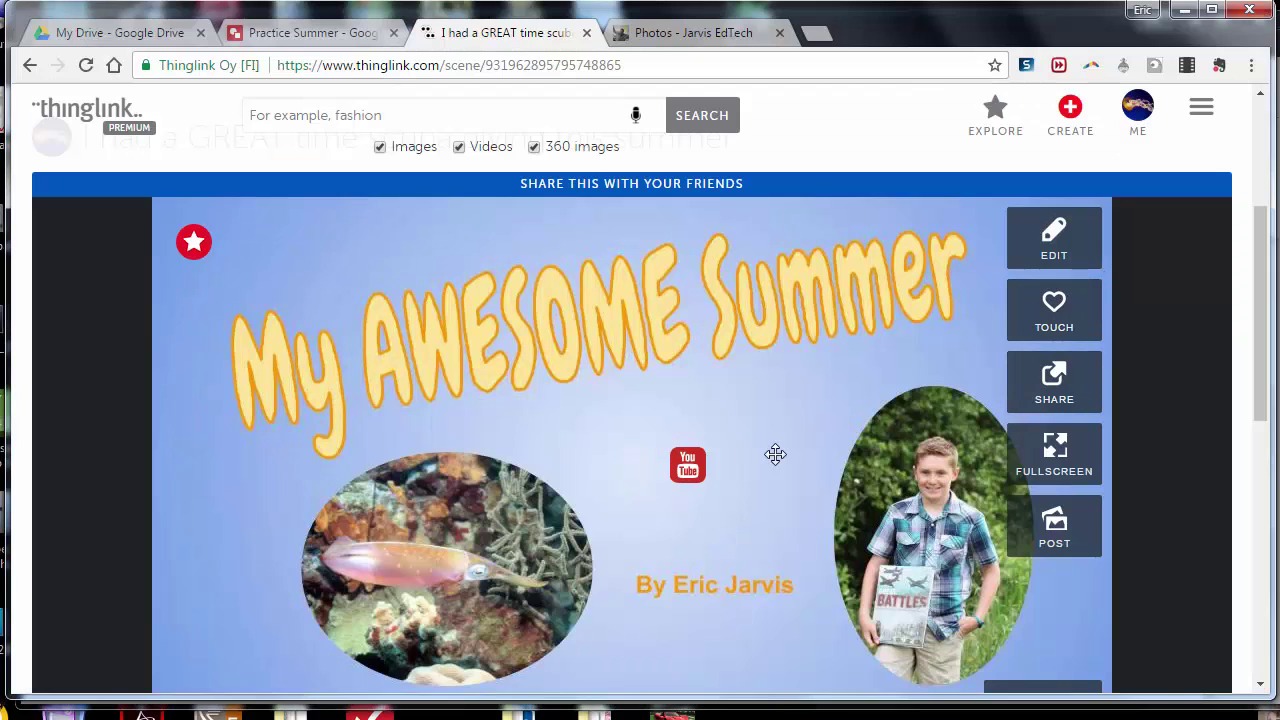
Play the Diving SLO County video from the YouTube tag, then close it
mouse_move(686, 465)
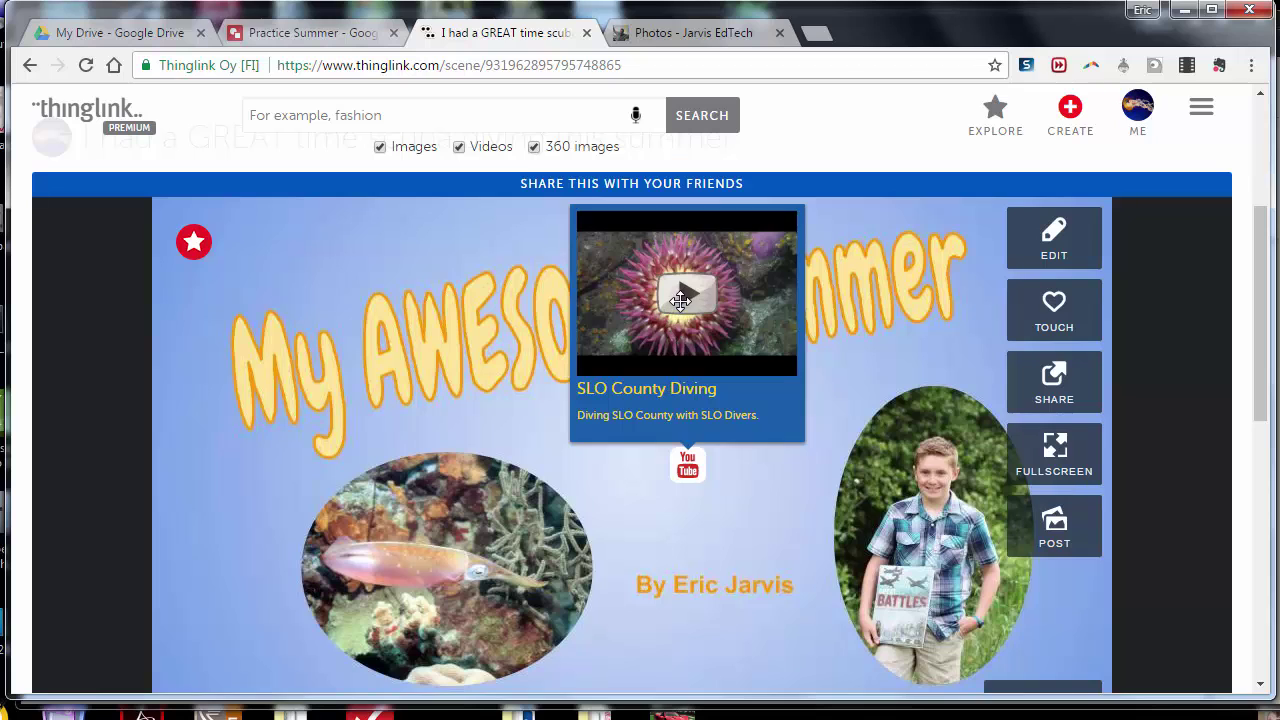
mouse_move(189, 240)
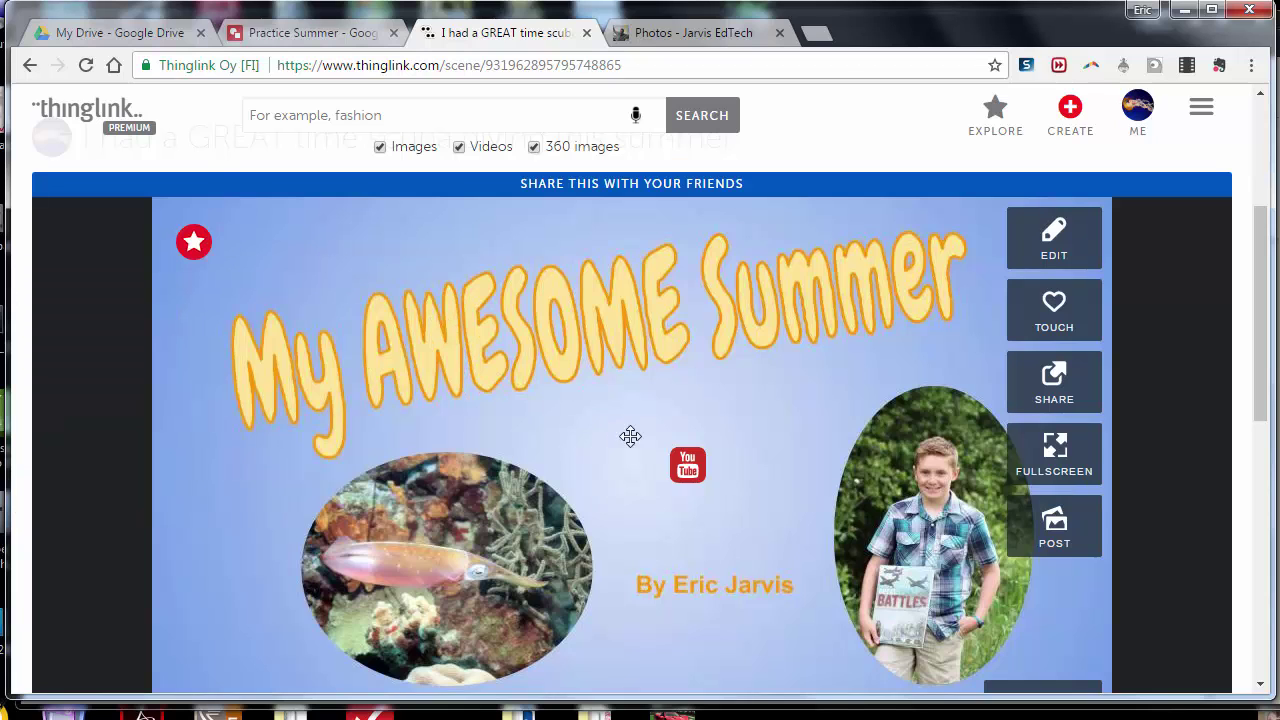
left_click(683, 298)
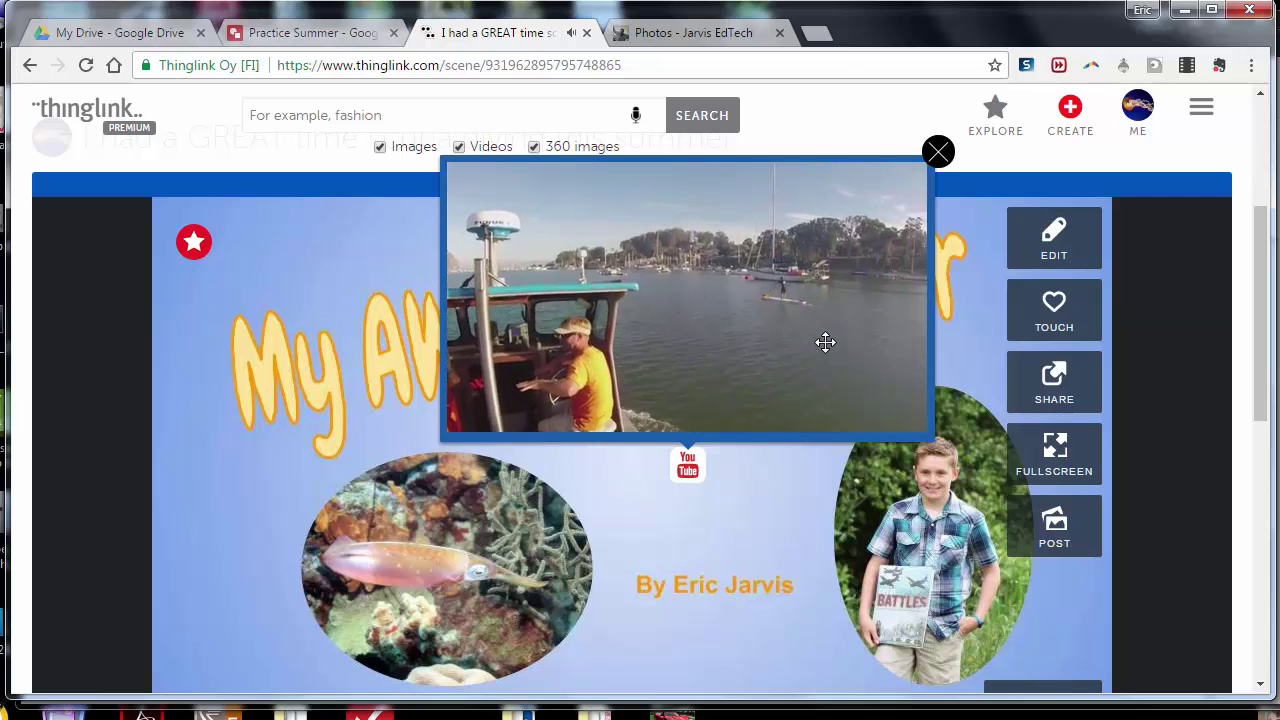
left_click(938, 151)
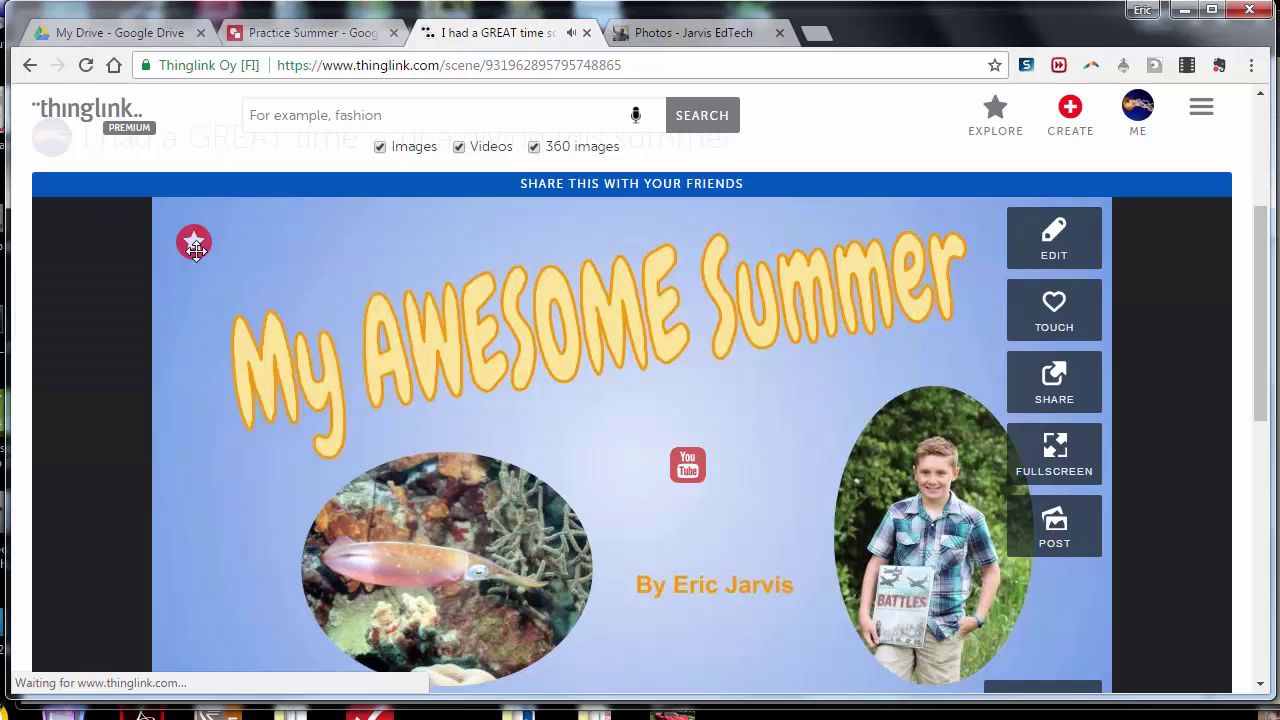
mouse_move(197, 248)
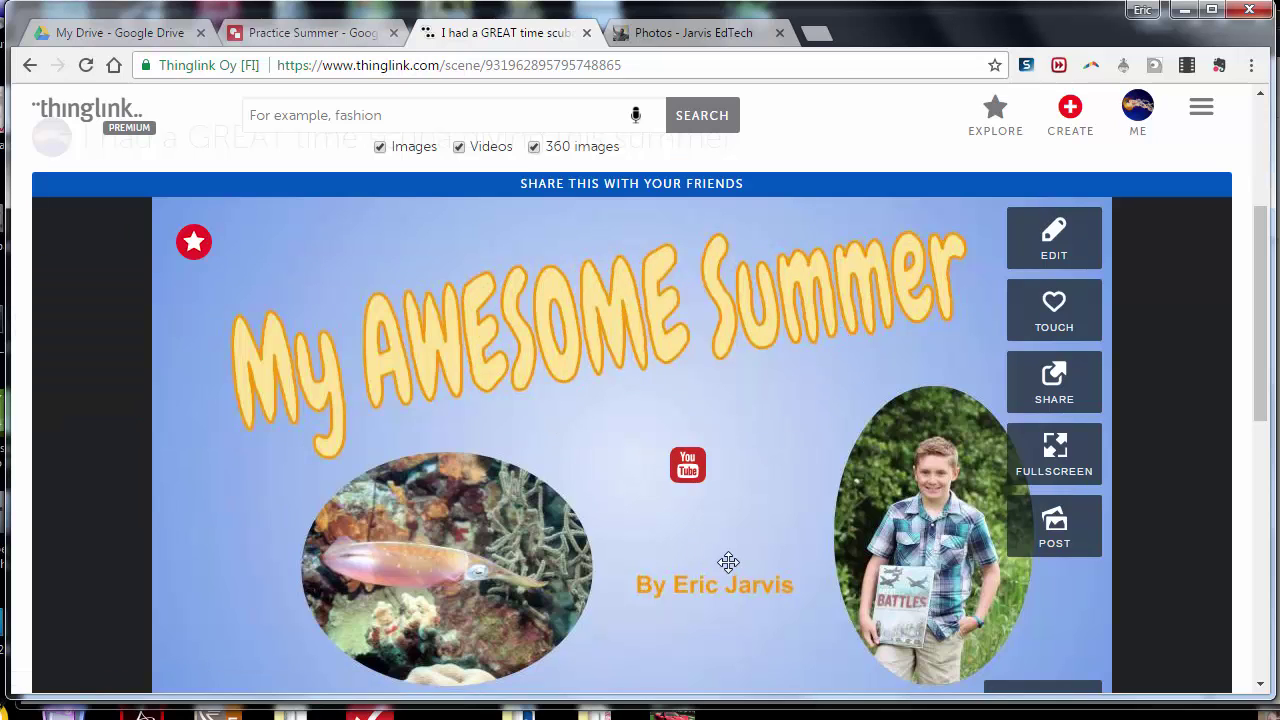
Copy the scene's shareable LINK from the Share popup after viewing the EMBED code
left_click(1044, 392)
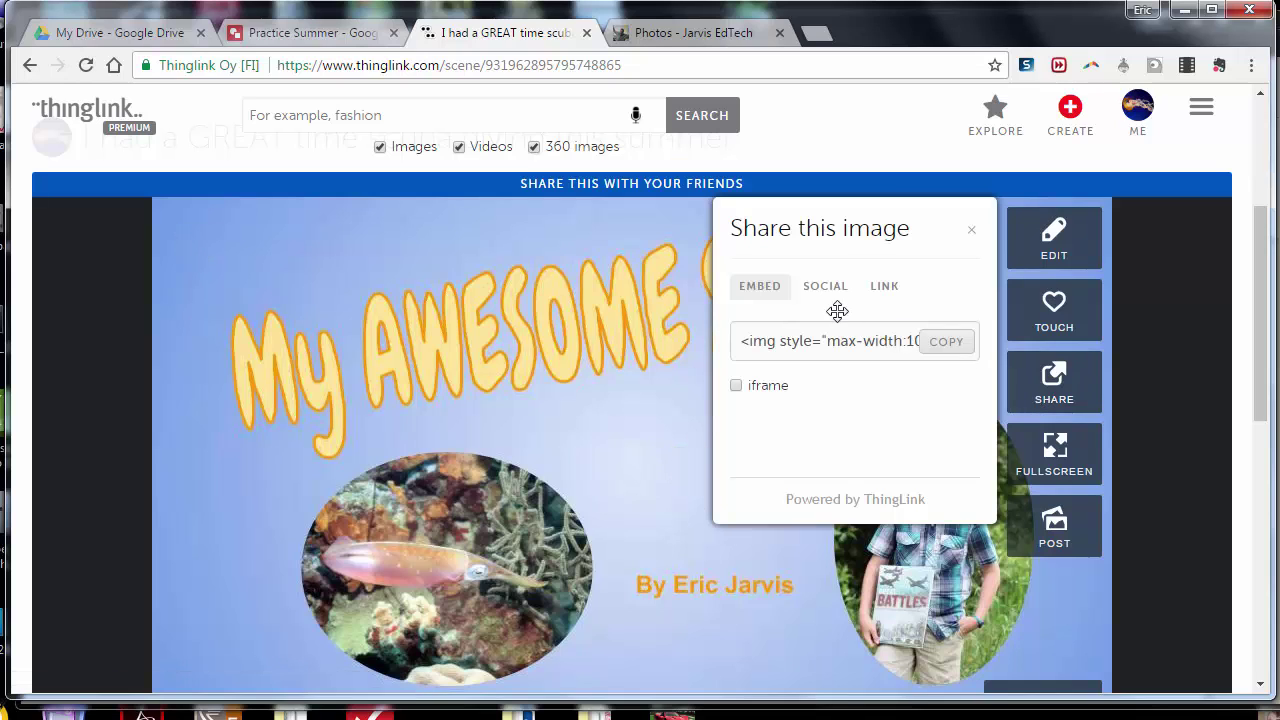
left_click(877, 284)
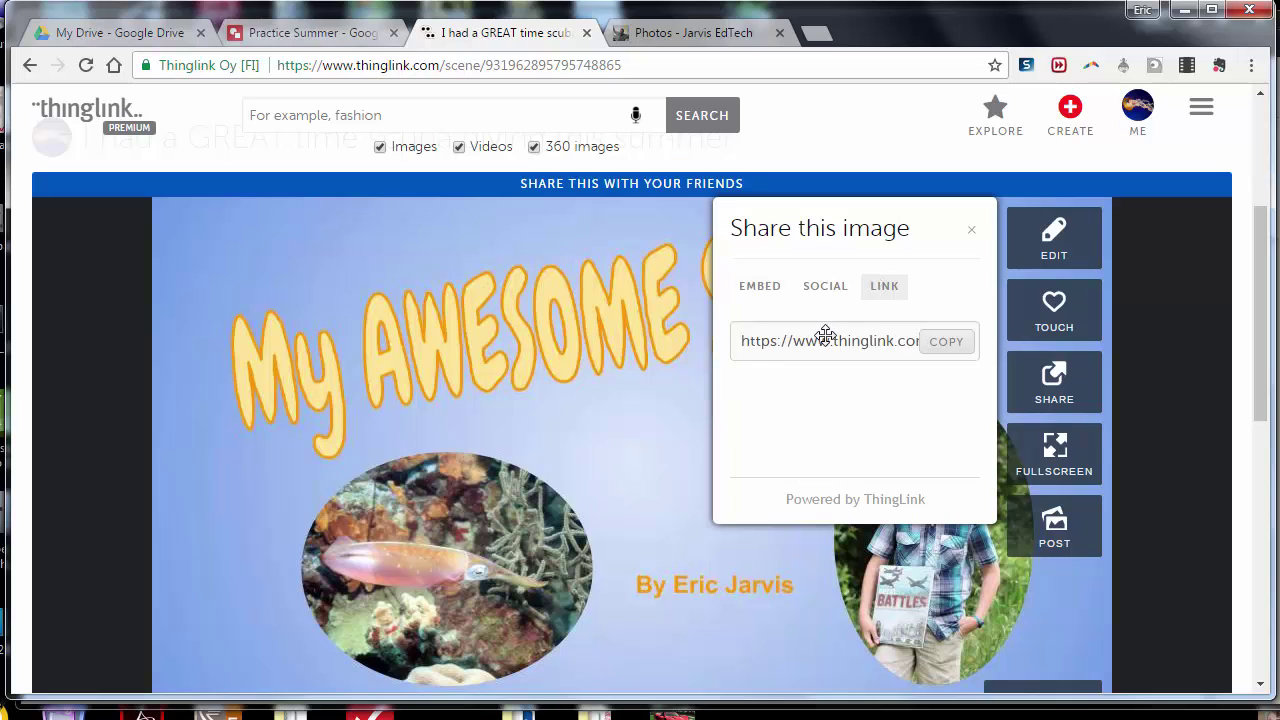
left_click(958, 340)
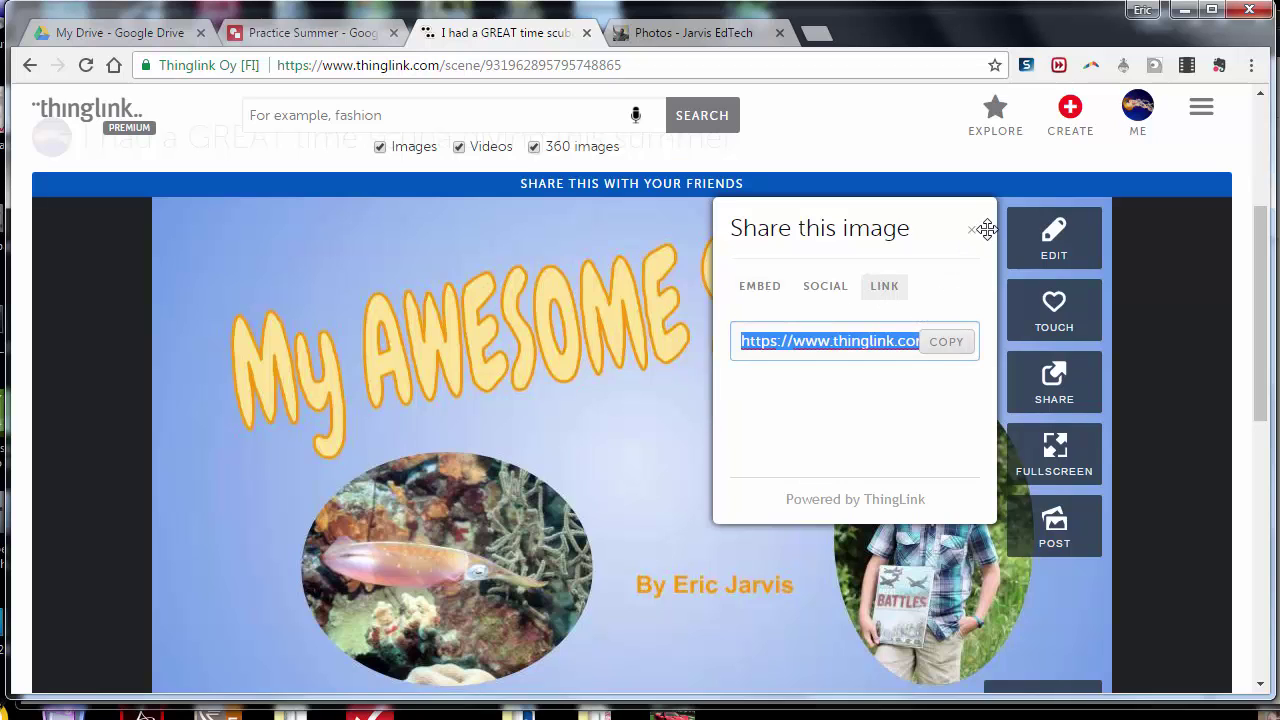
left_click(1021, 364)
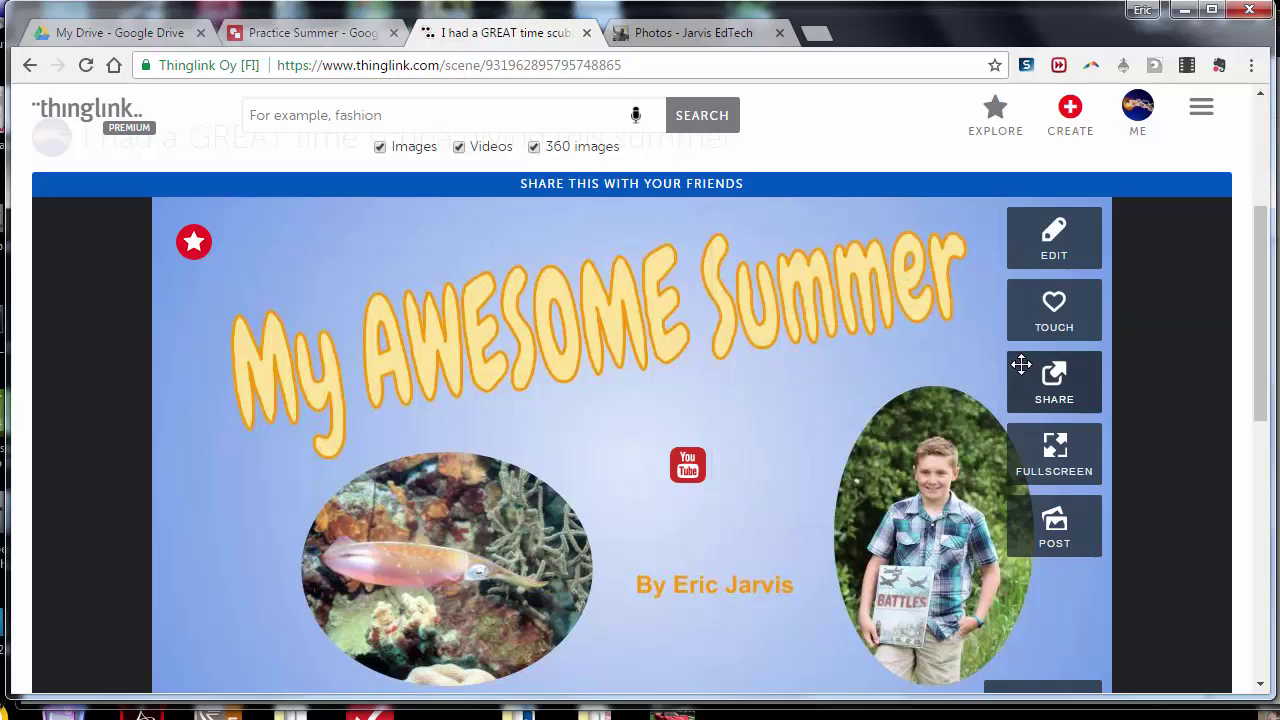
left_click(1021, 364)
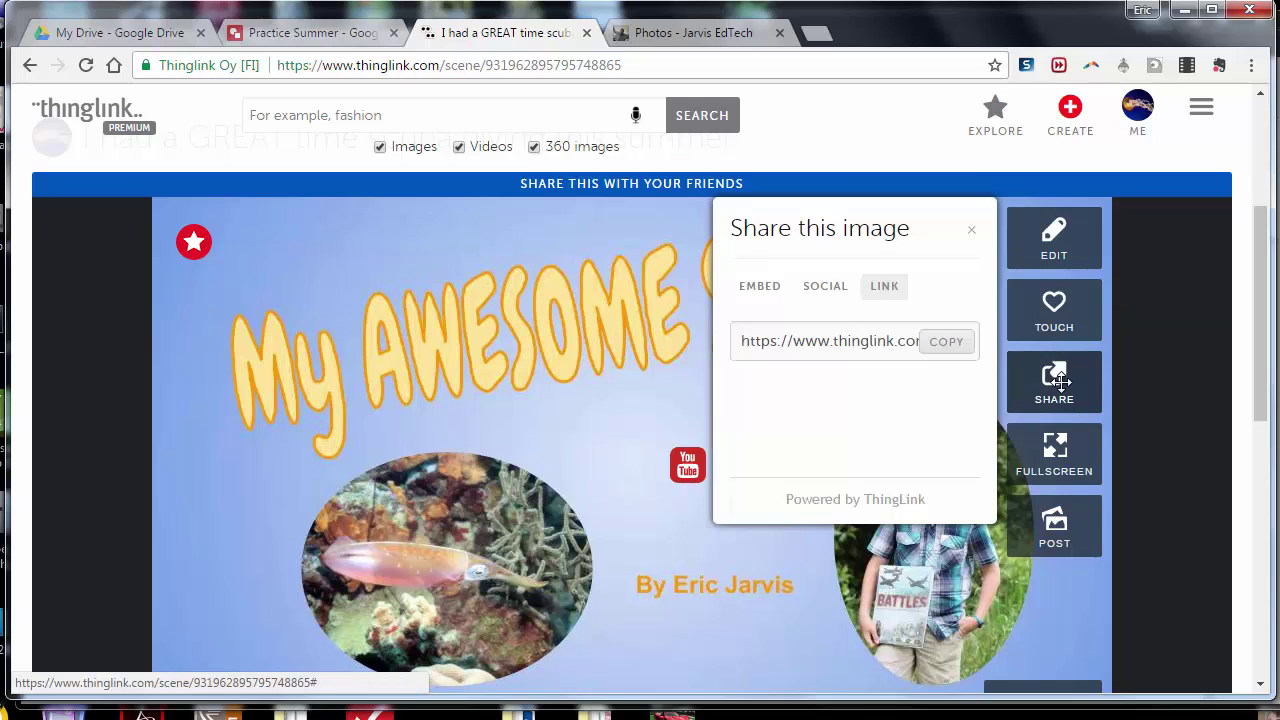
left_click(760, 280)
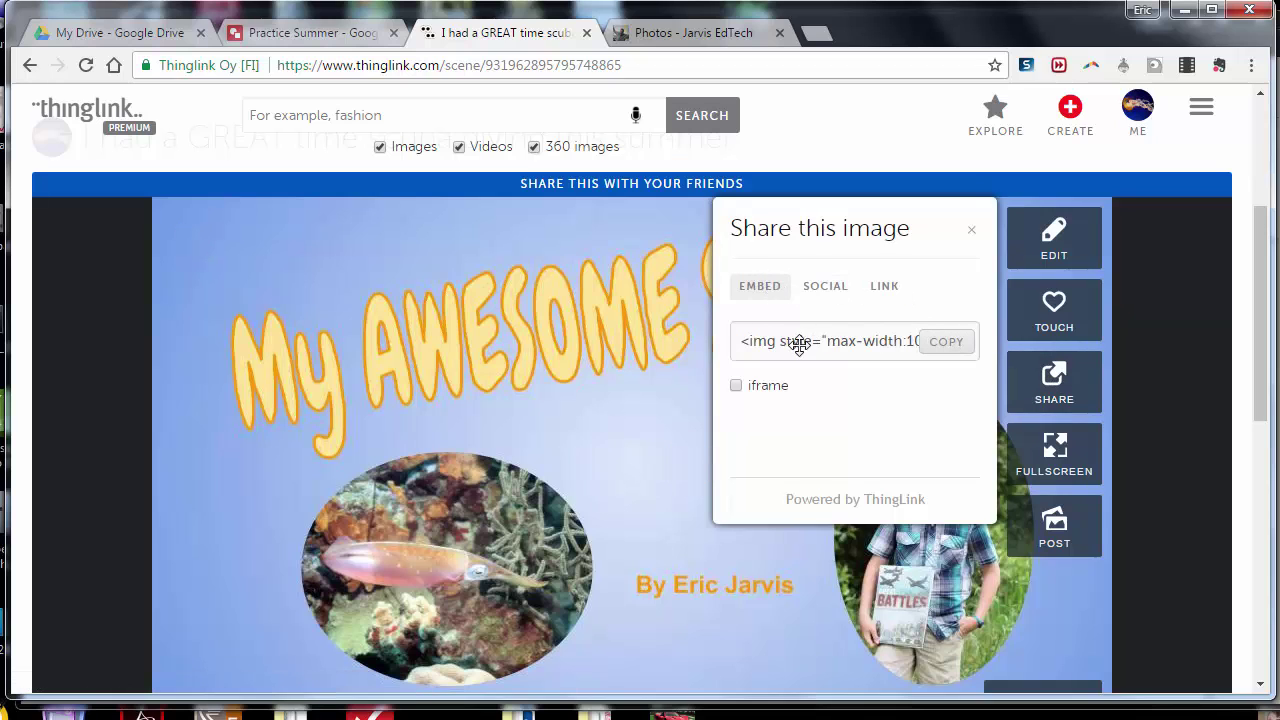
left_click(878, 286)
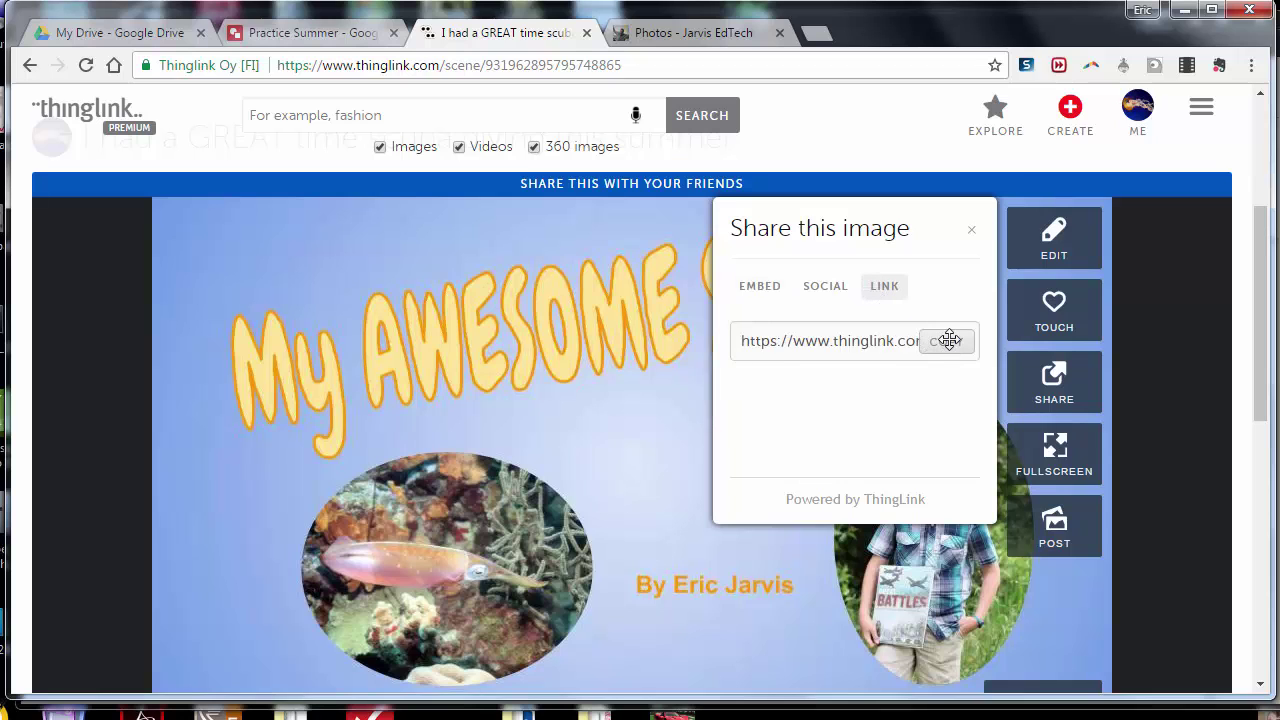
left_click(949, 340)
left_click(663, 372)
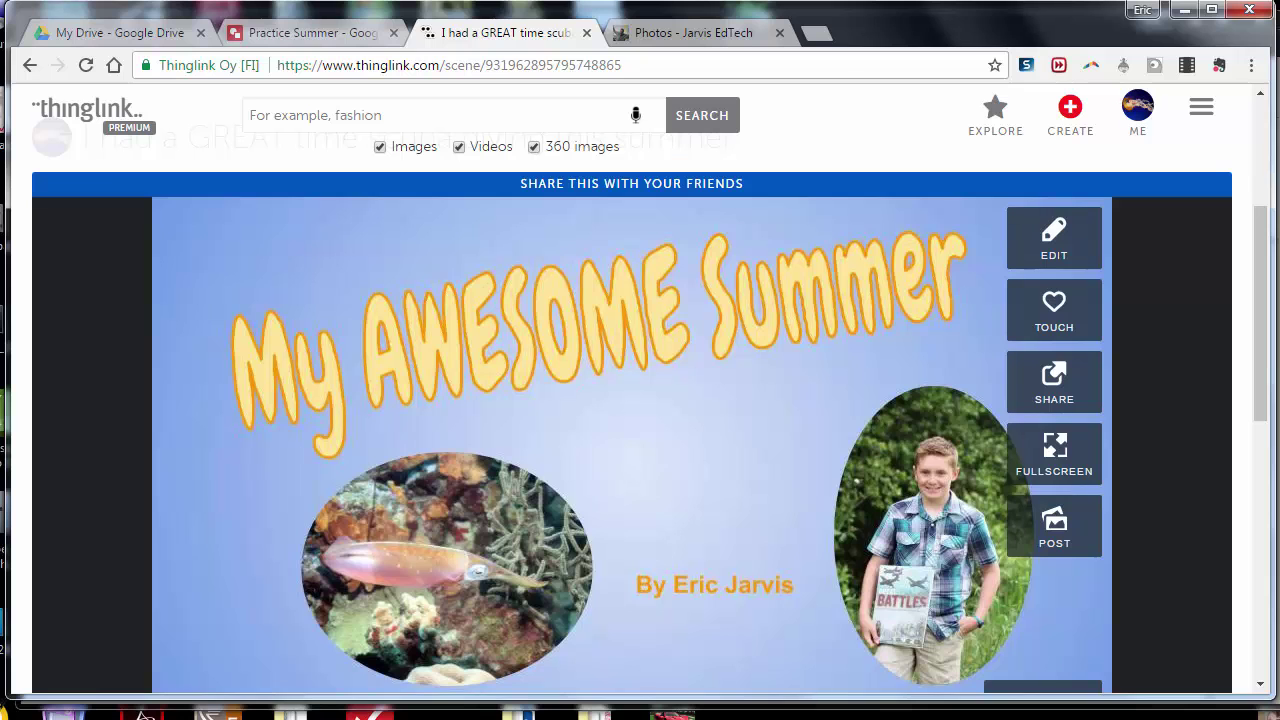
Tick Techie Teacher Bootcamp in the Post to channel popup and close it
left_click(1040, 523)
scroll(1077, 380, "down", 6)
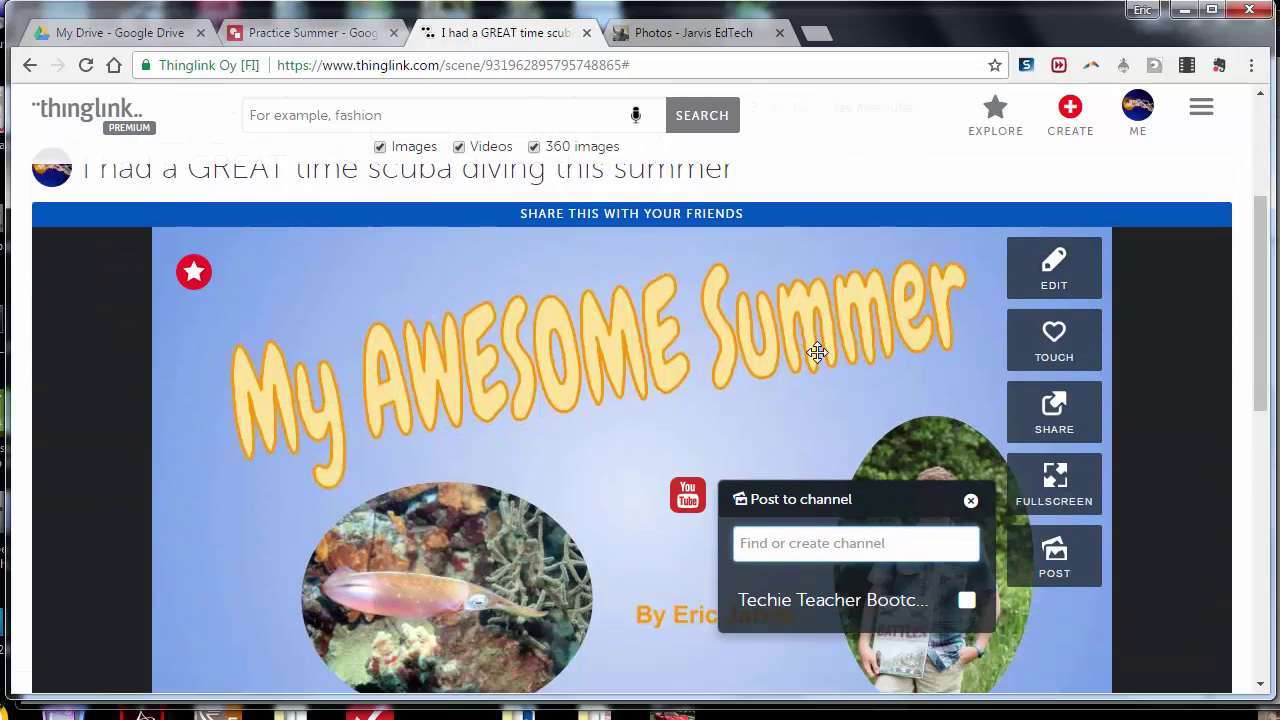
scroll(846, 357, "up", 1)
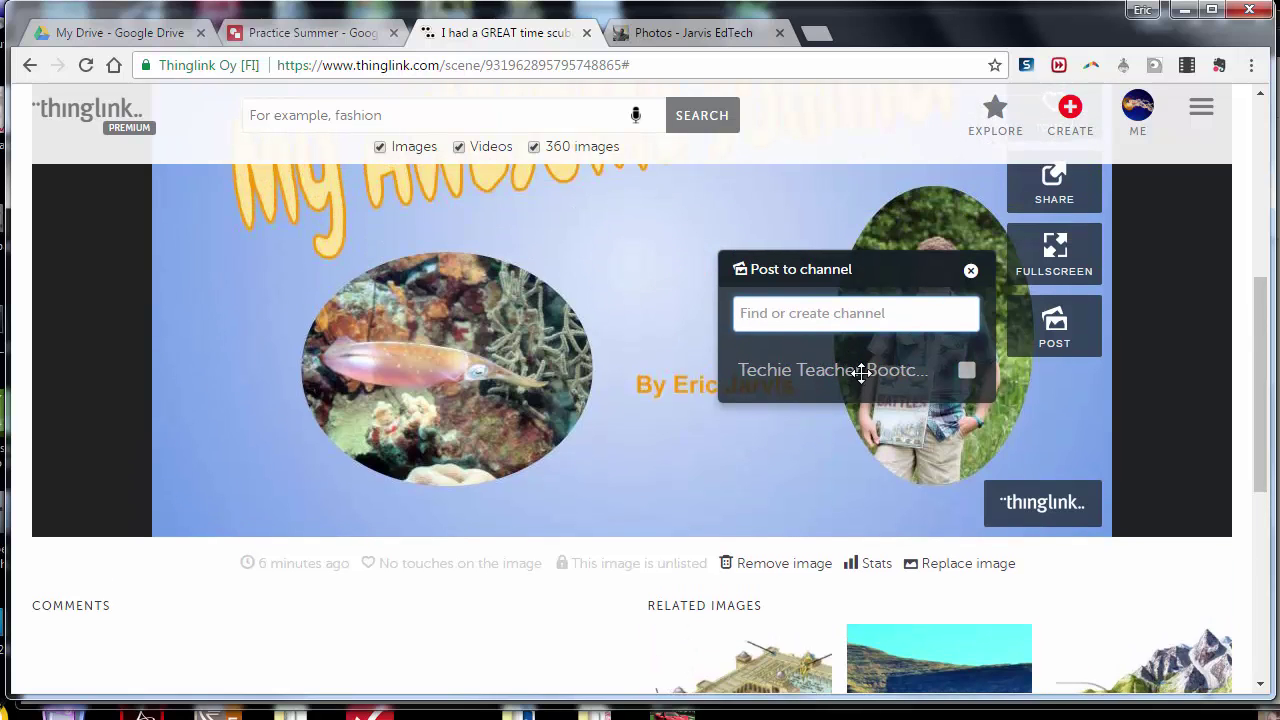
left_click(972, 375)
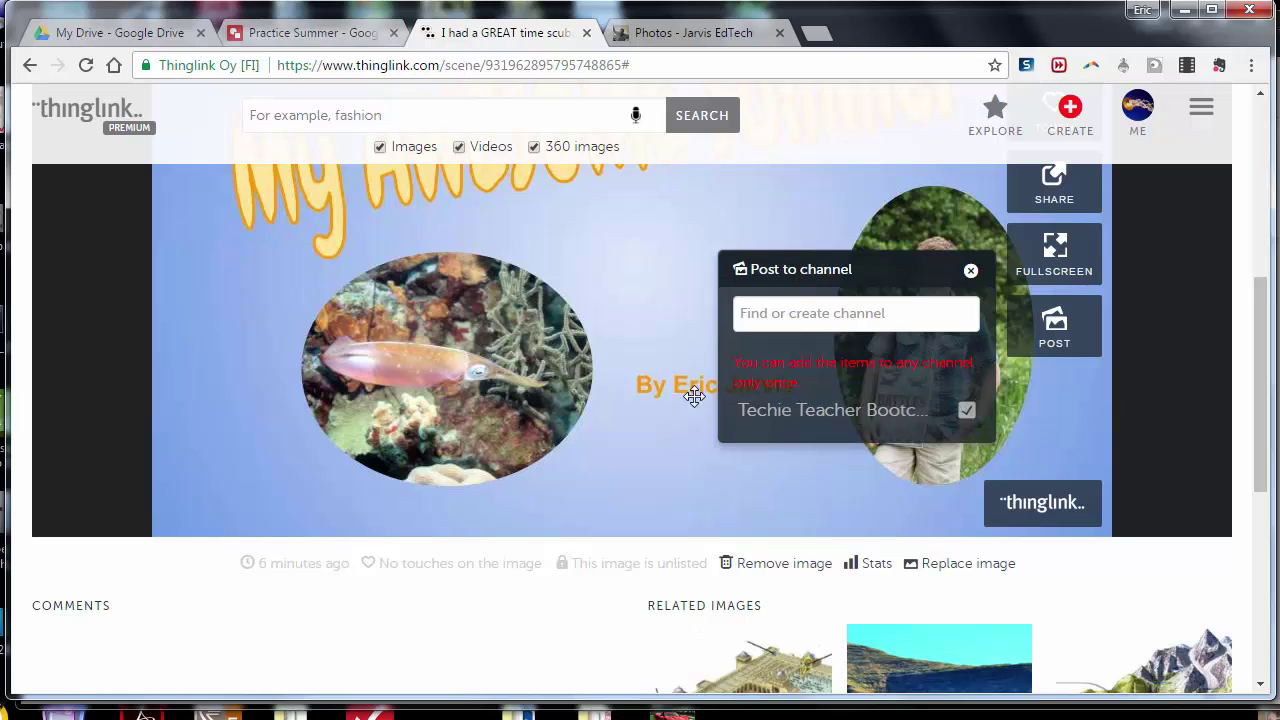
left_click(752, 467)
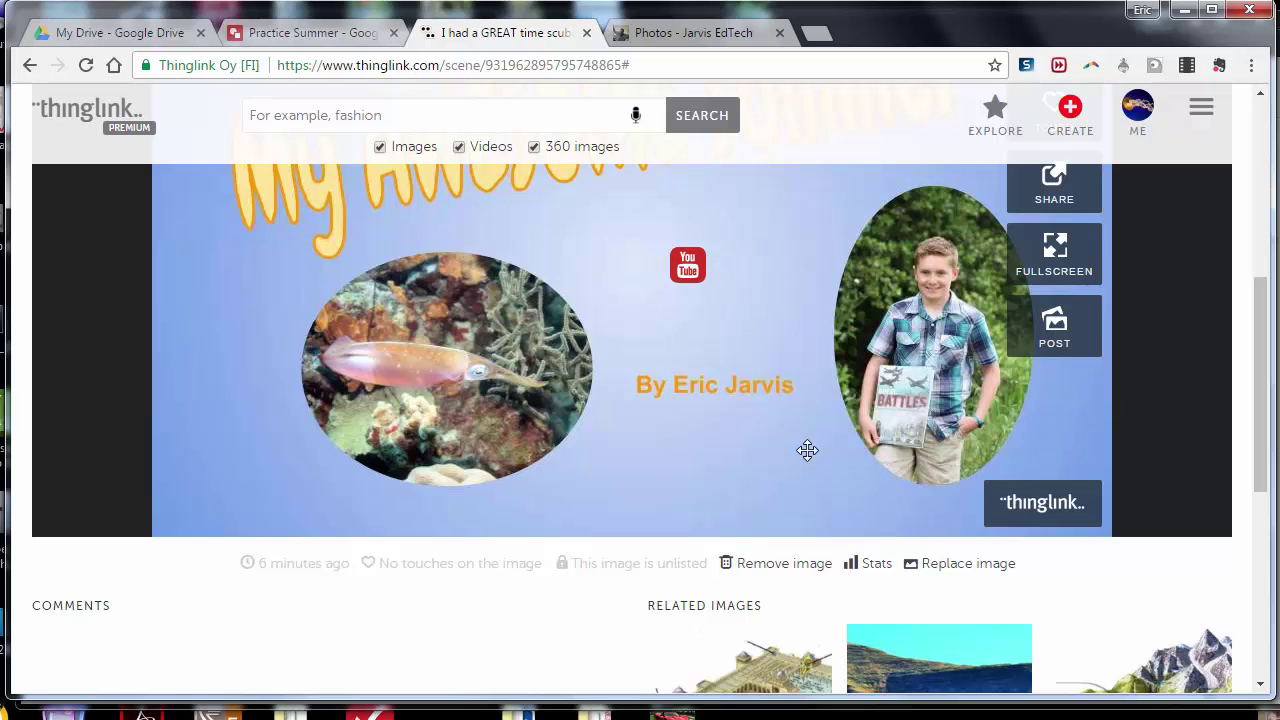
Reopen channel posting to confirm Techie Teacher Bootcamp is ticked, then close it
scroll(800, 420, "down", 1)
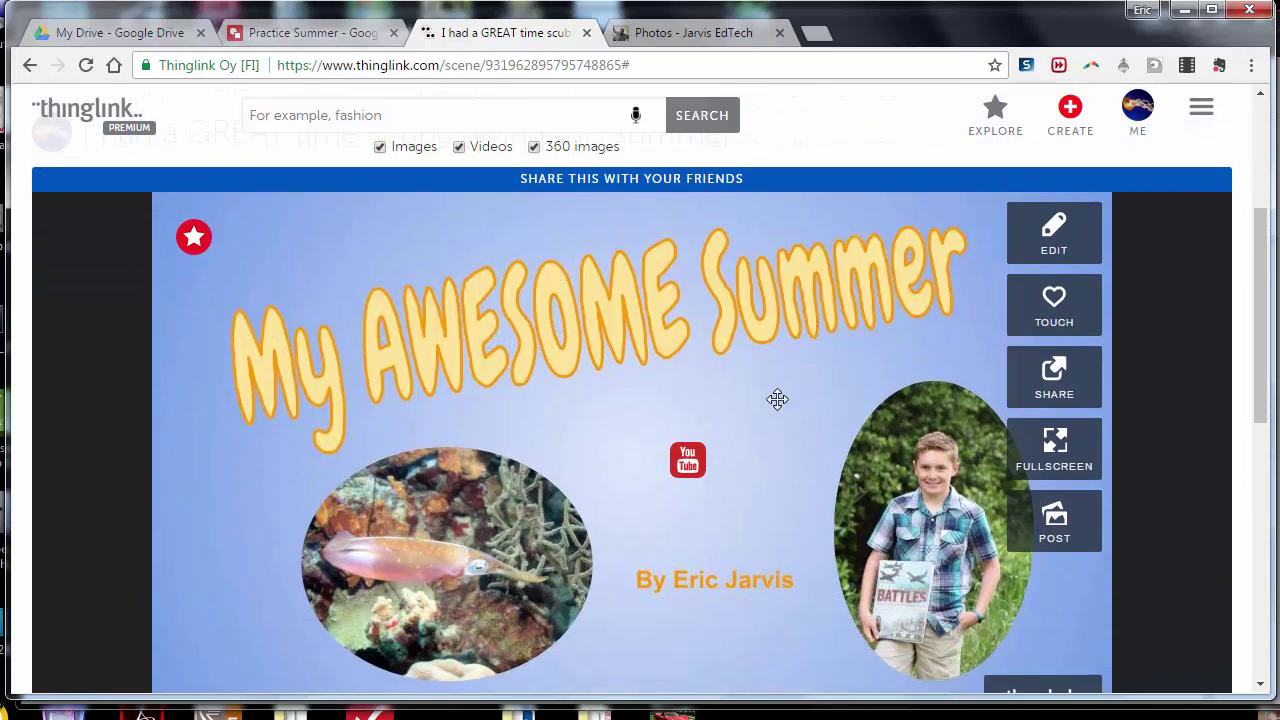
scroll(772, 380, "down", 1)
scroll(770, 377, "up", 1)
scroll(766, 377, "down", 1)
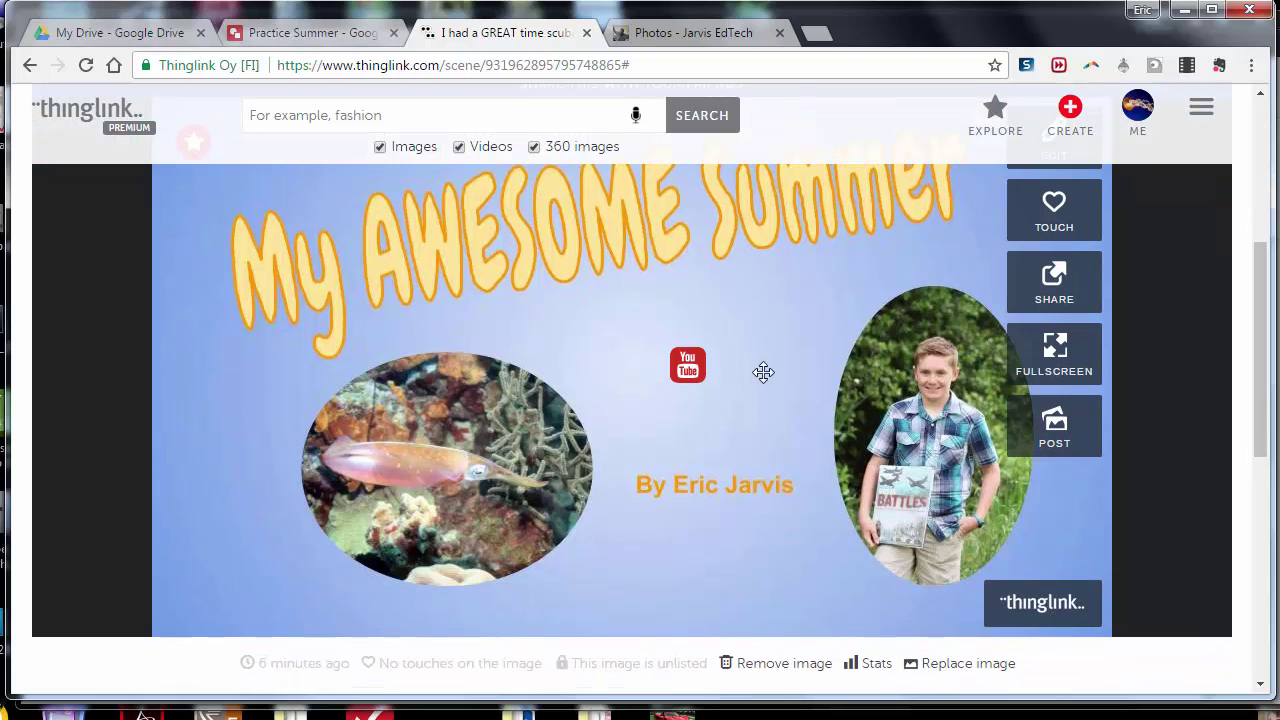
scroll(771, 366, "up", 1)
scroll(790, 365, "up", 2)
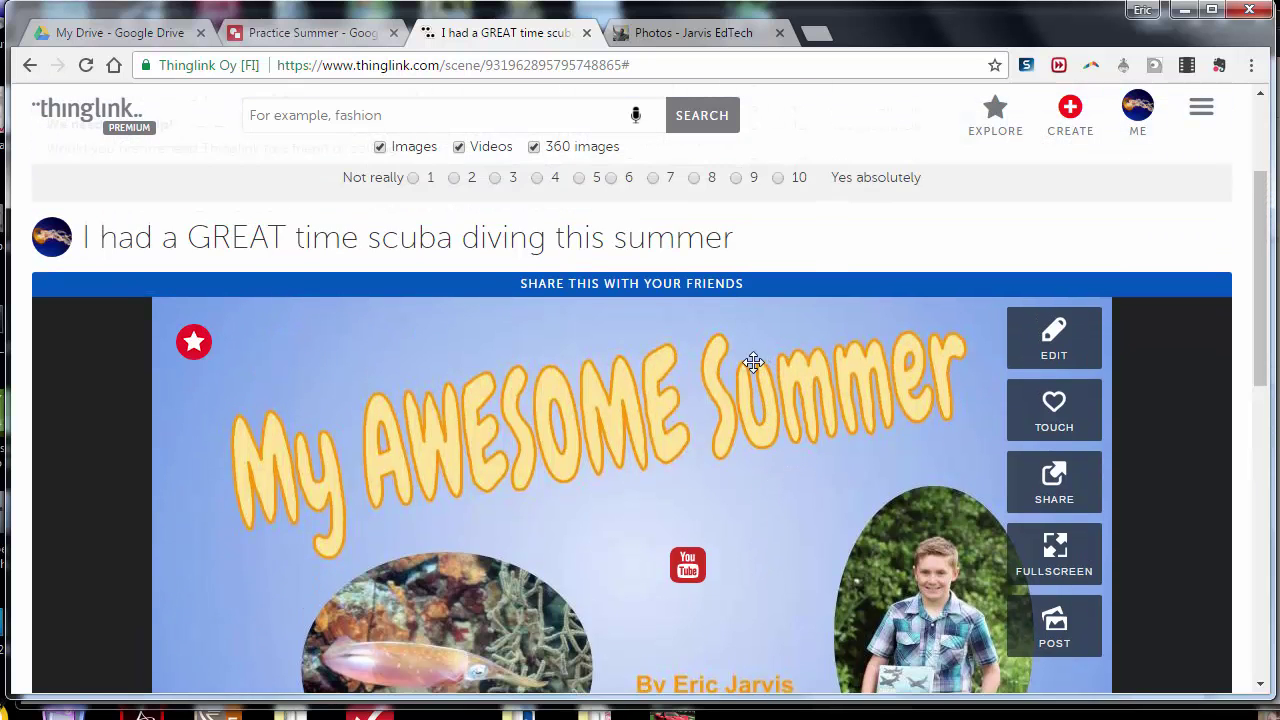
scroll(743, 363, "up", 1)
scroll(743, 365, "down", 1)
scroll(743, 370, "up", 2)
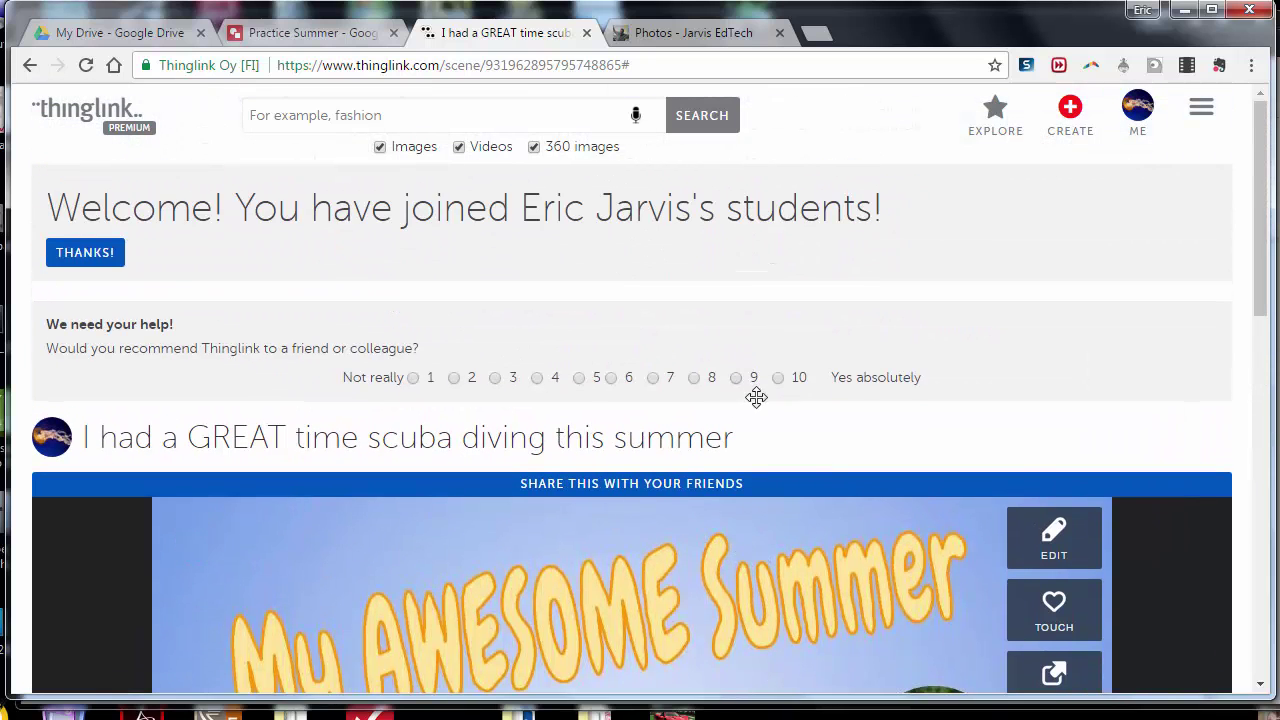
scroll(640, 400, "down", 4)
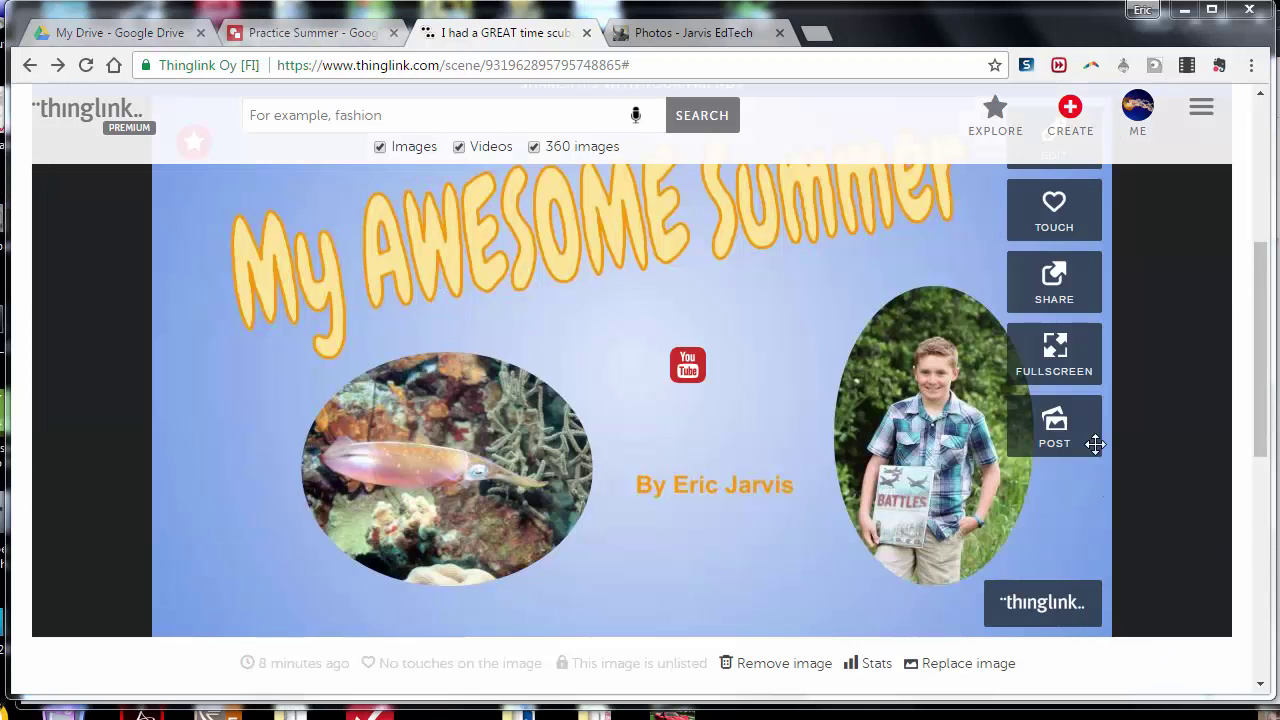
left_click(1052, 443)
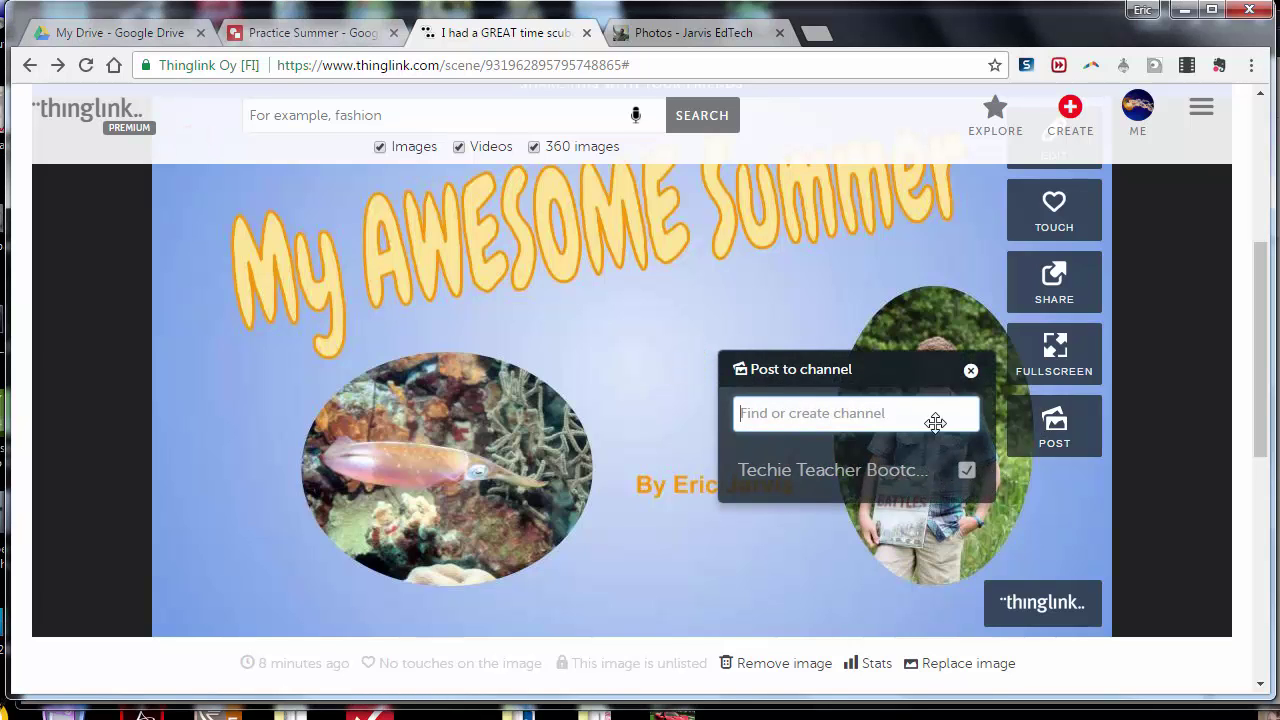
left_click(877, 254)
scroll(877, 260, "up", 2)
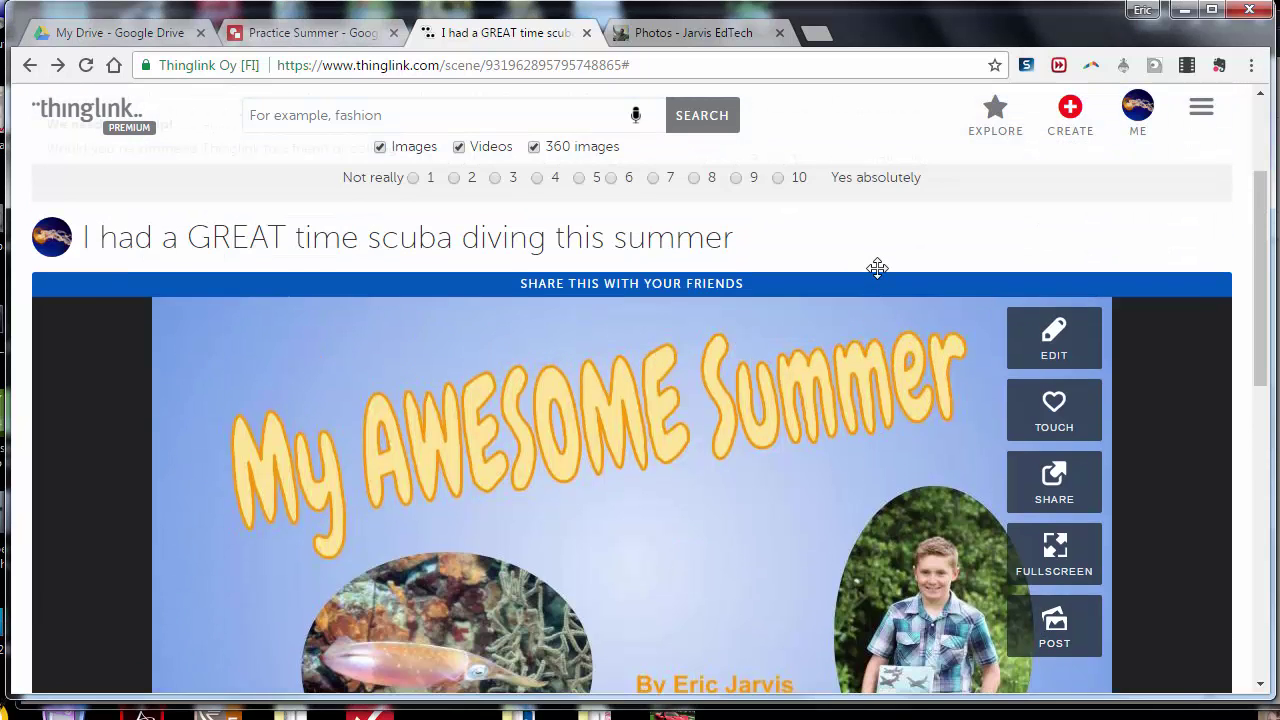
scroll(876, 280, "up", 1)
scroll(874, 310, "down", 3)
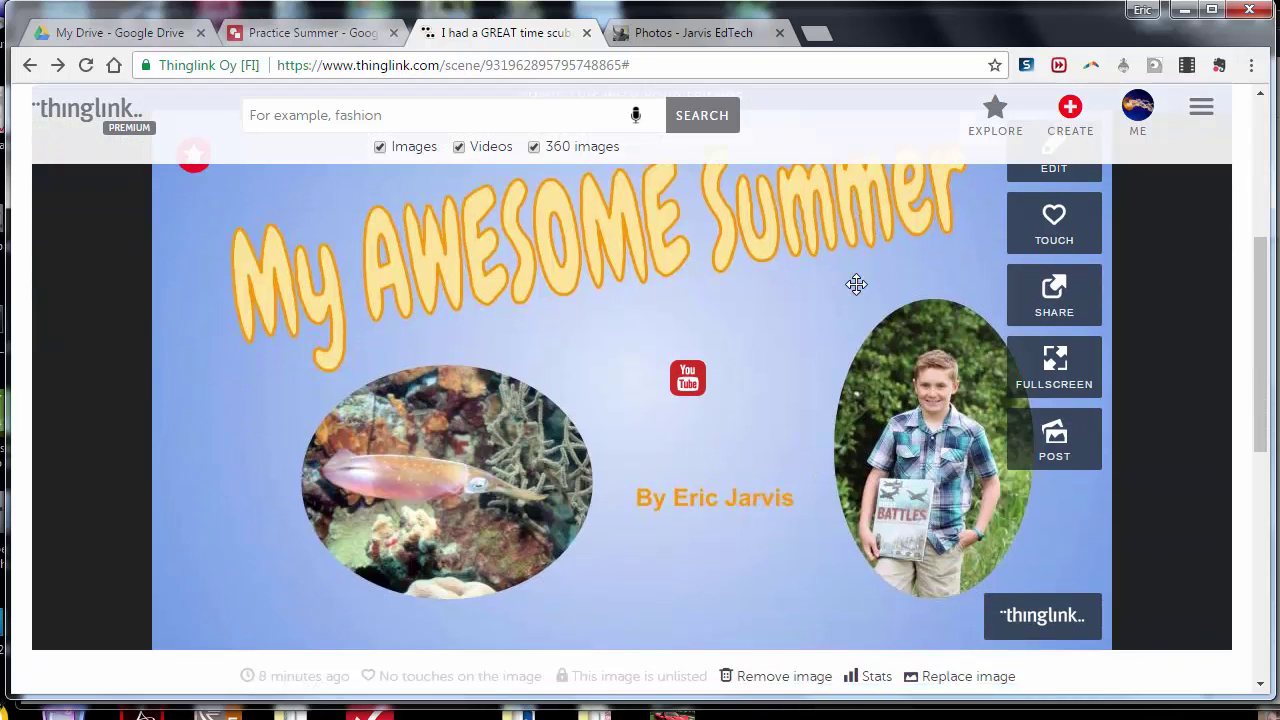
scroll(856, 286, "up", 1)
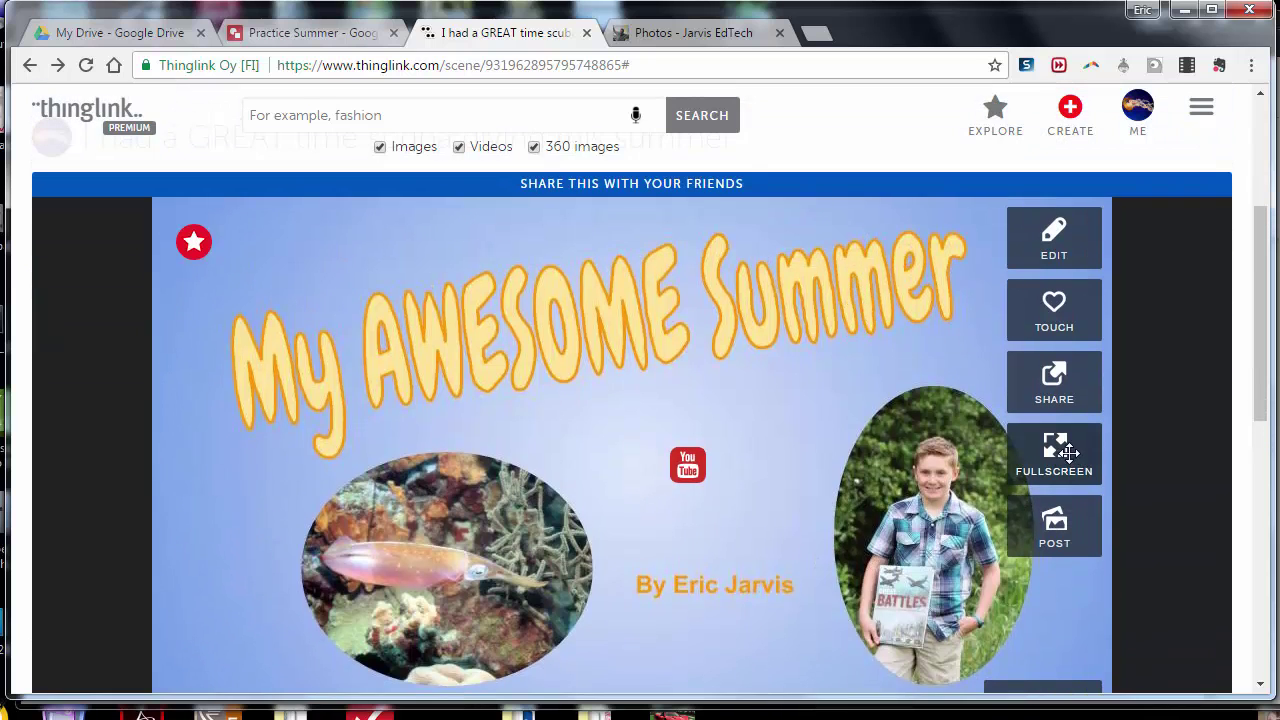
left_click(1054, 385)
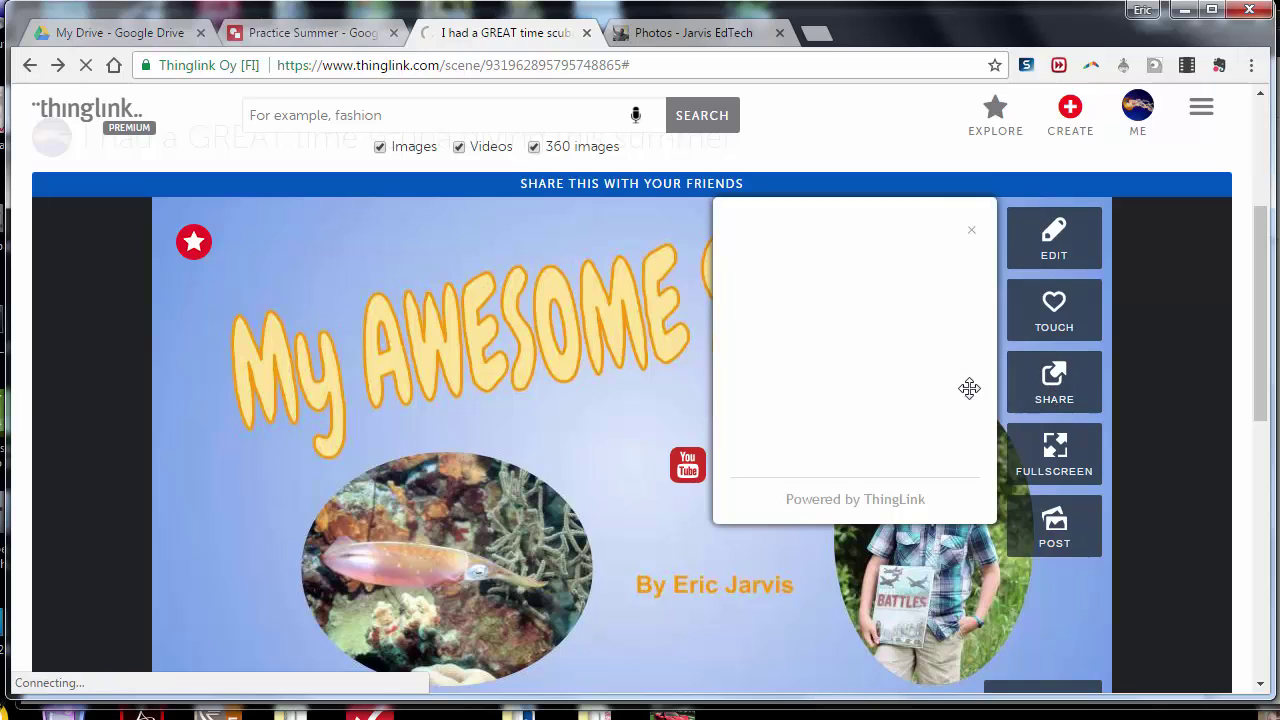
left_click(851, 288)
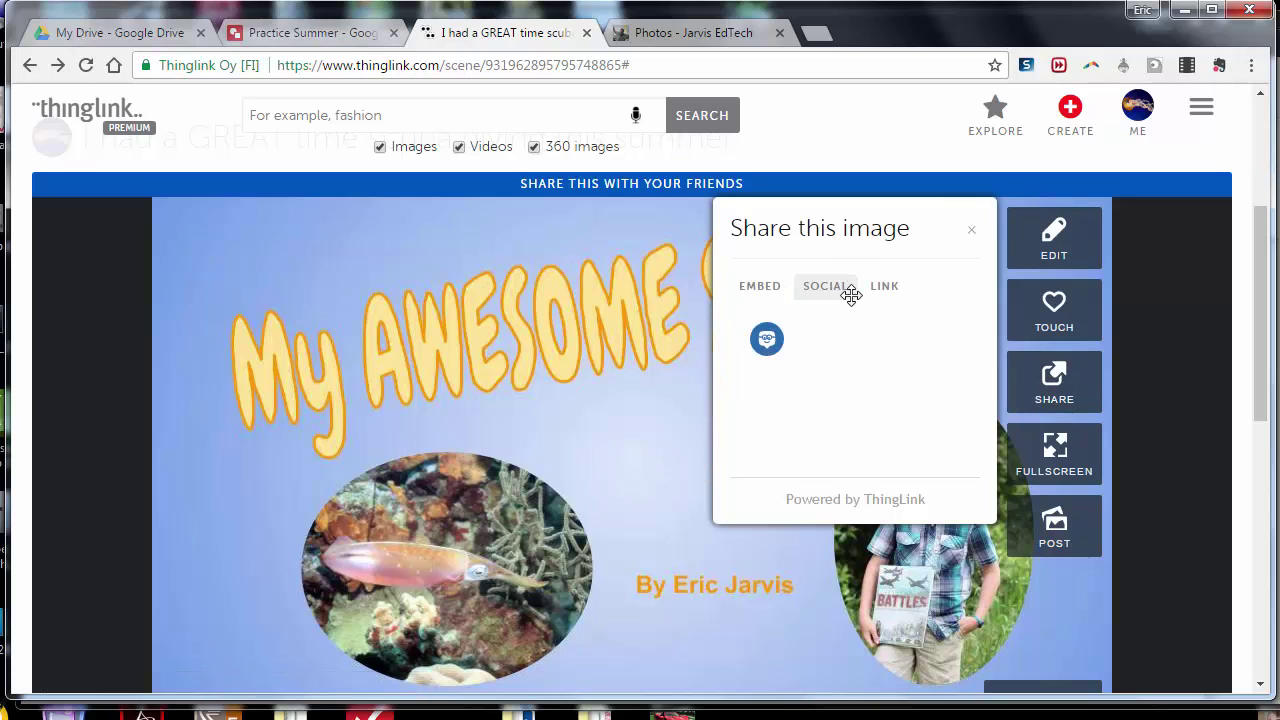
left_click(750, 287)
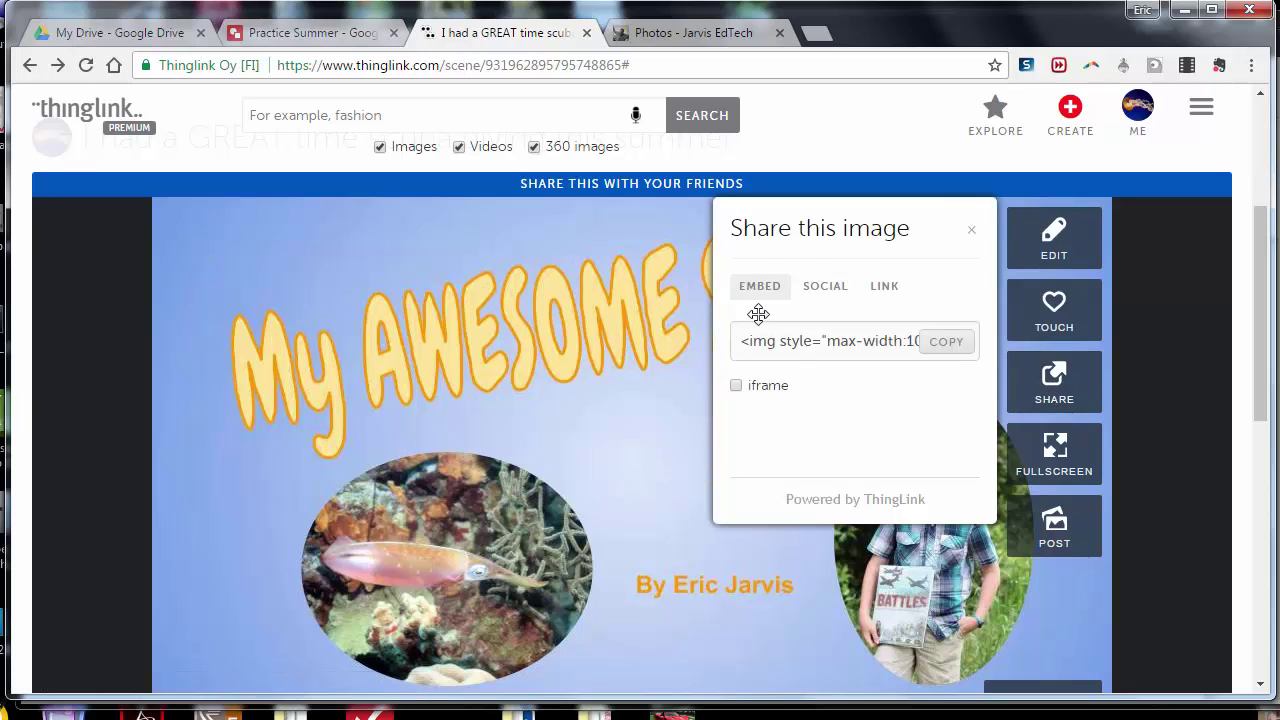
left_click(892, 293)
left_click(971, 228)
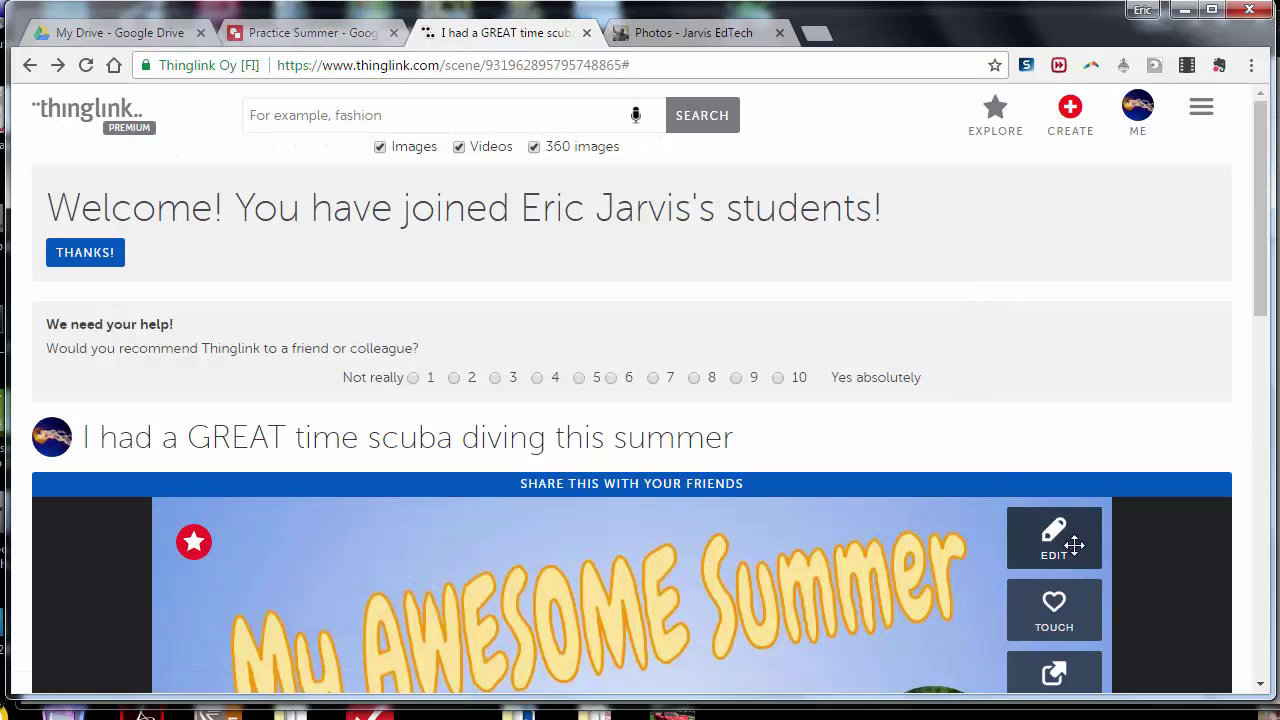
Check the Techie Teacher Bootcamp channel lists My AWESOME Summer, then return to your images
left_click(1138, 116)
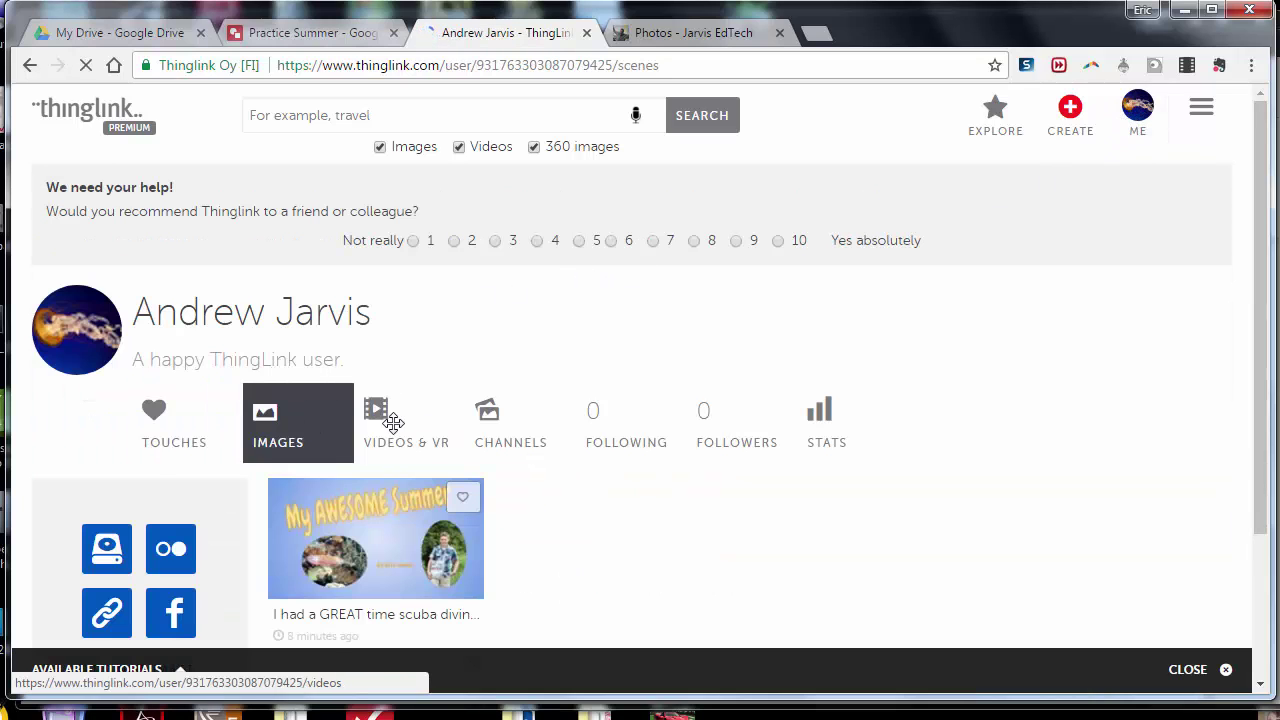
scroll(863, 477, "down", 1)
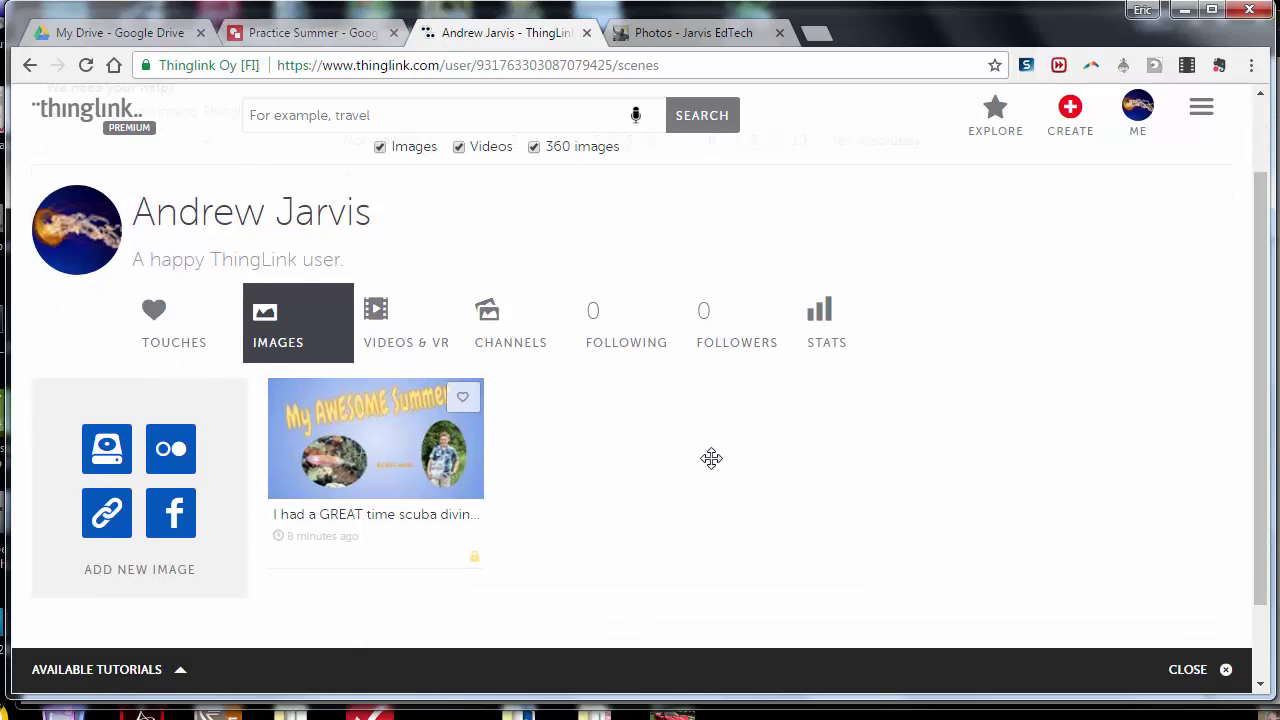
left_click(500, 322)
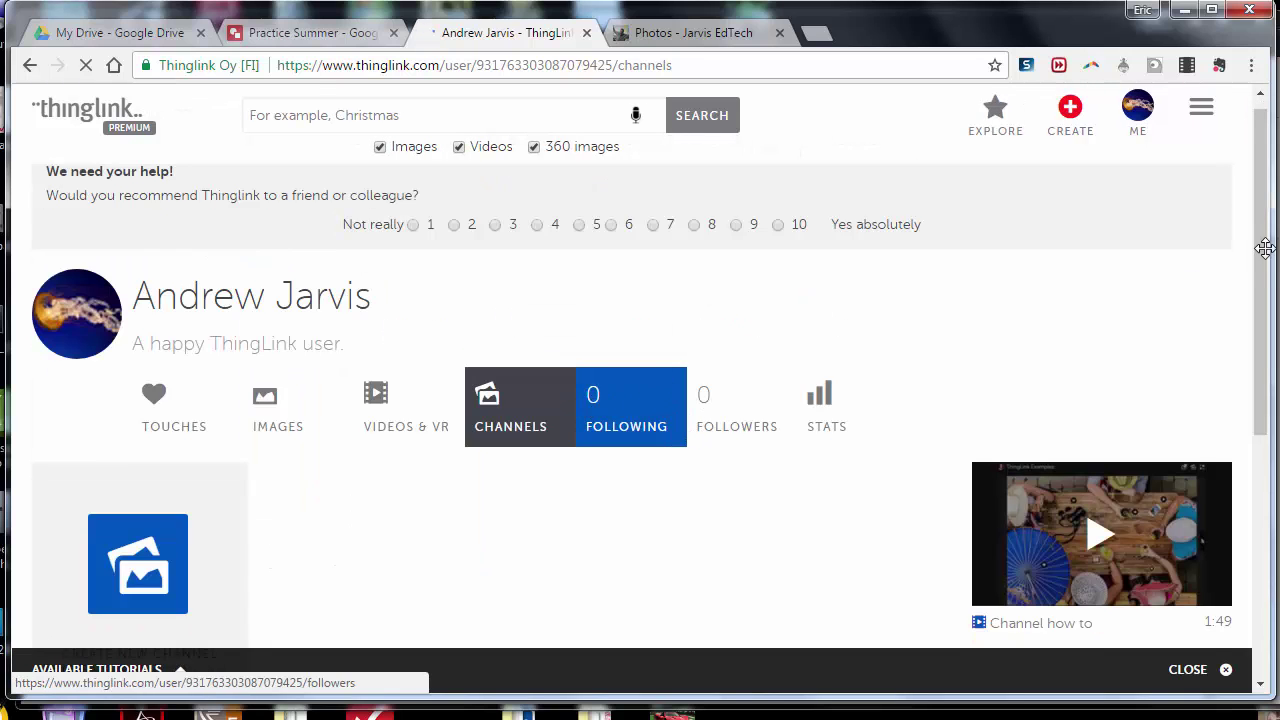
scroll(806, 351, "down", 5)
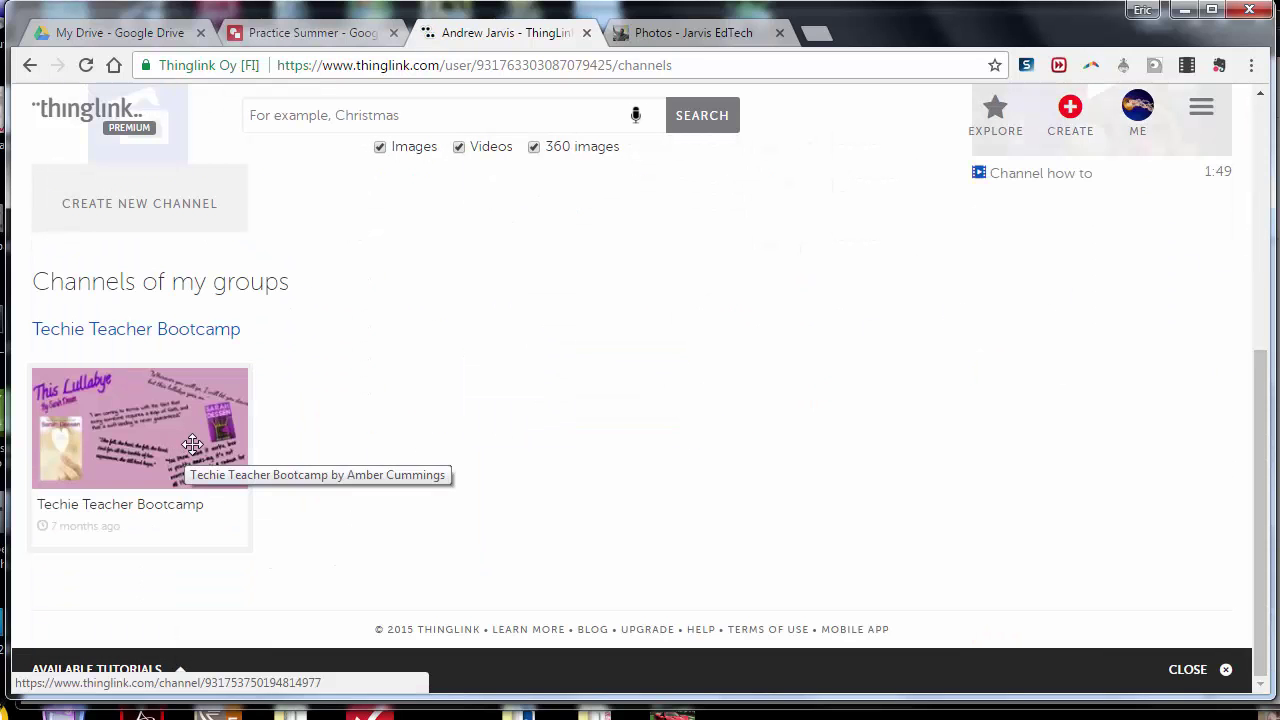
left_click(185, 414)
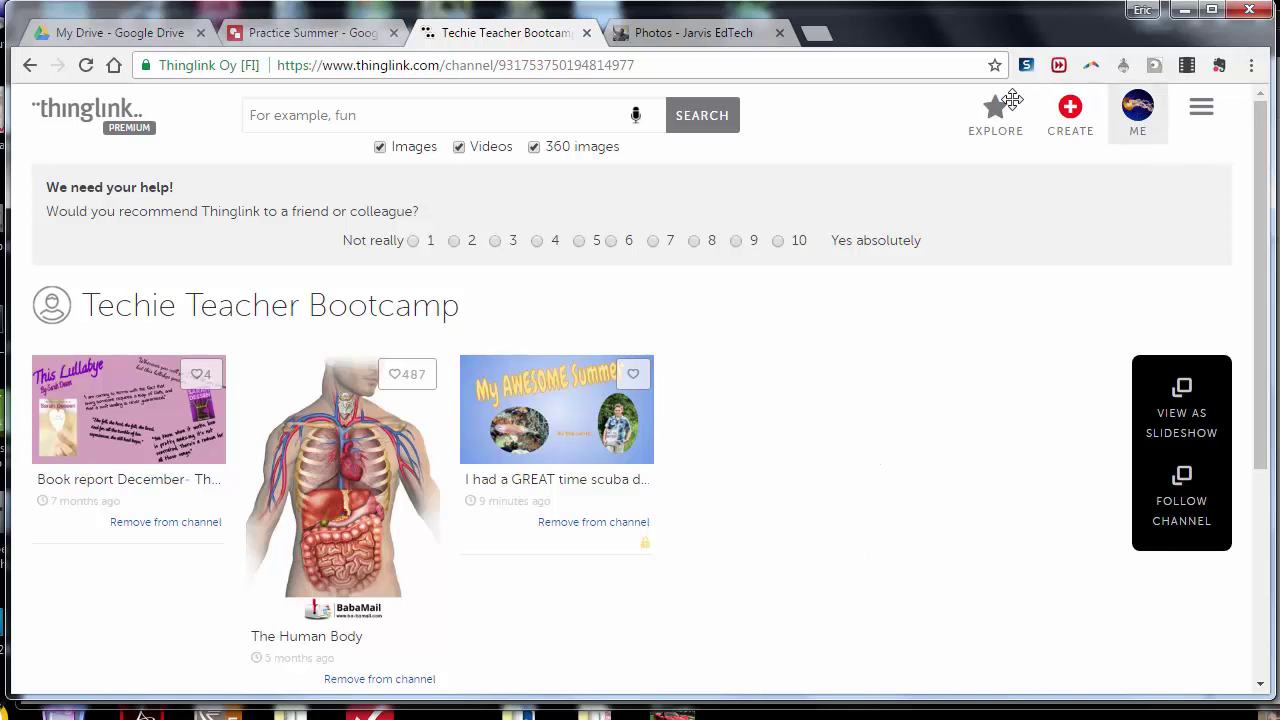
left_click(1128, 110)
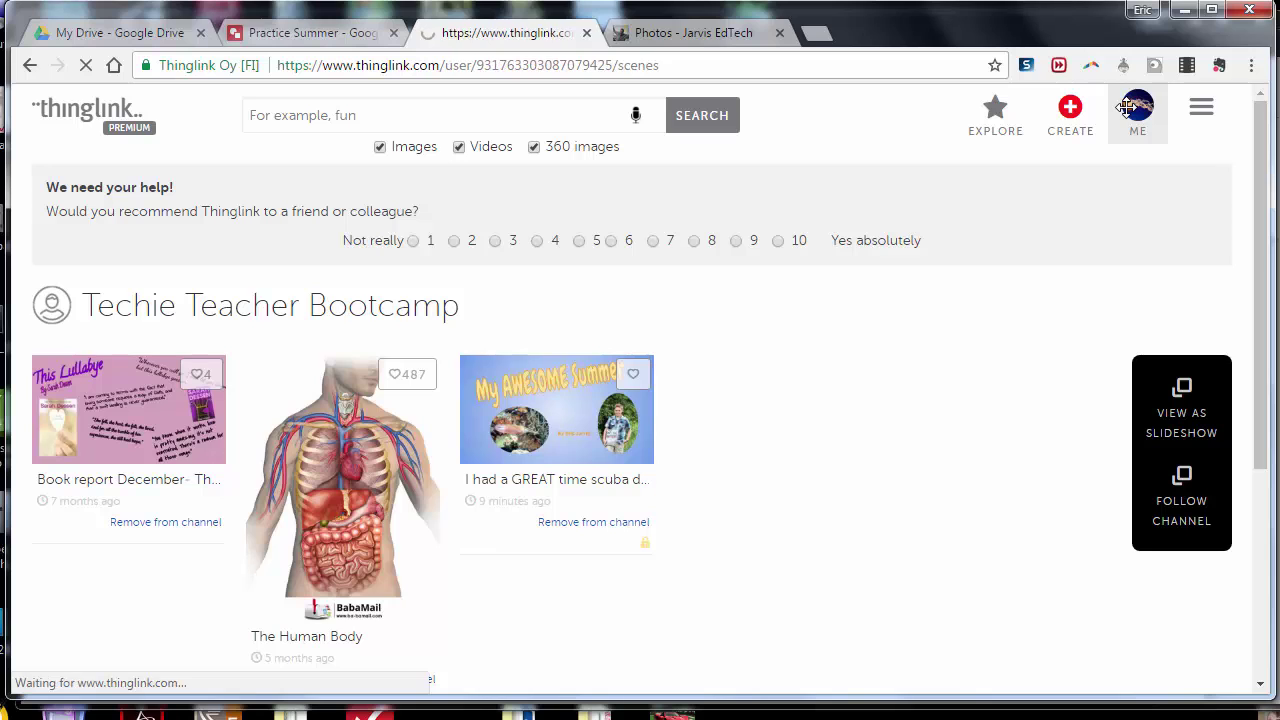